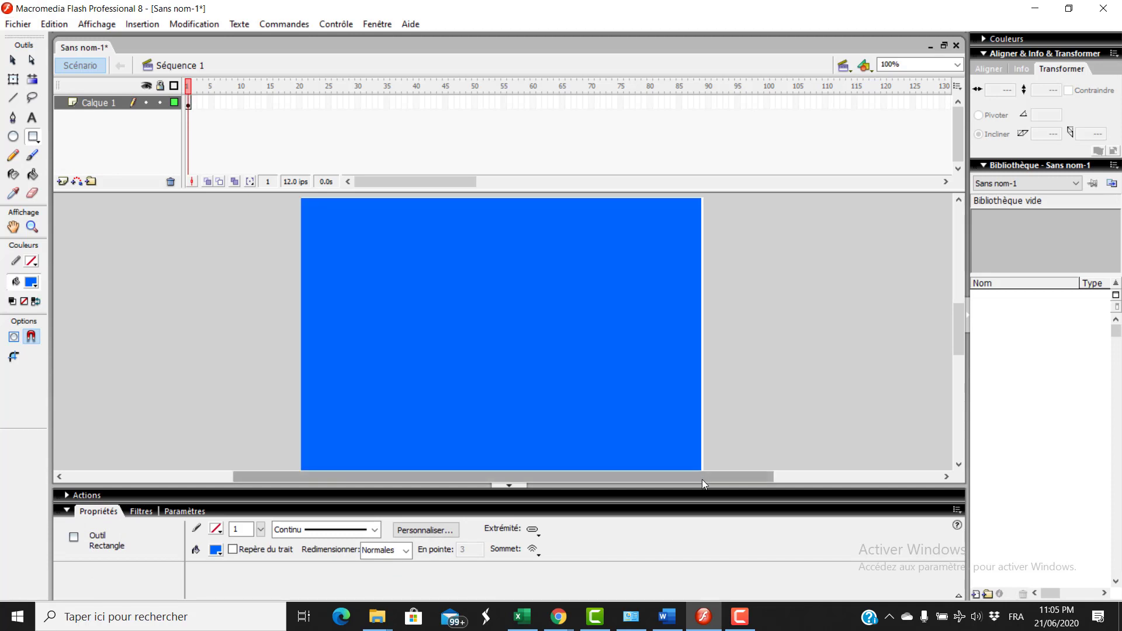
# Step: Stretch the blue rectangle with Free Transform so its lower and right edges cover the whole stage
pyautogui.scroll(-2, 458, 270)
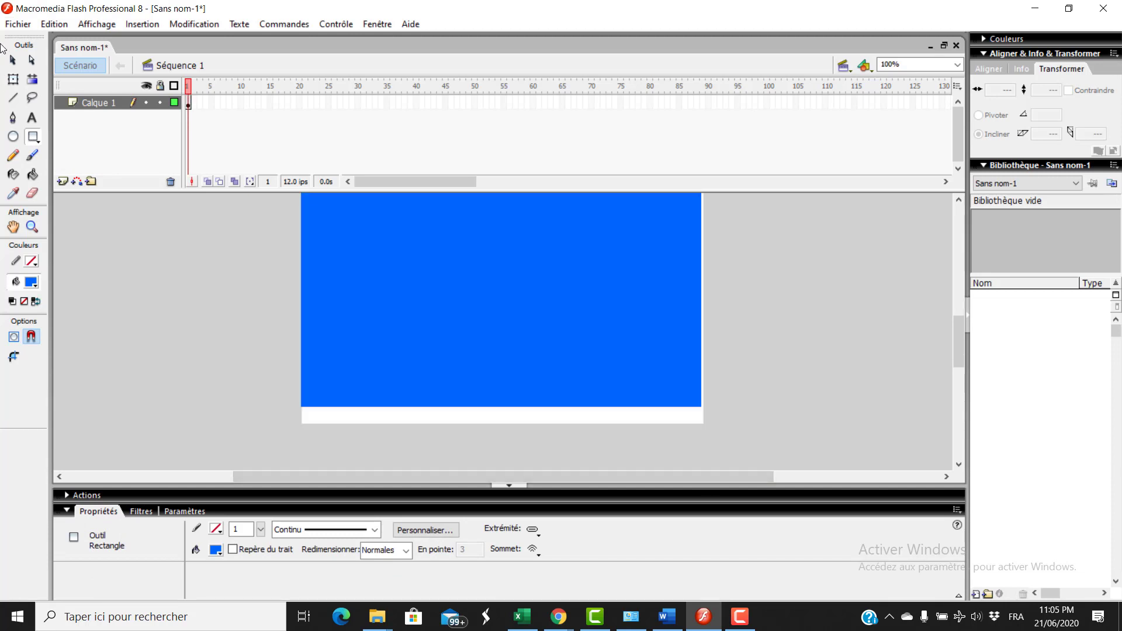
pyautogui.click(13, 79)
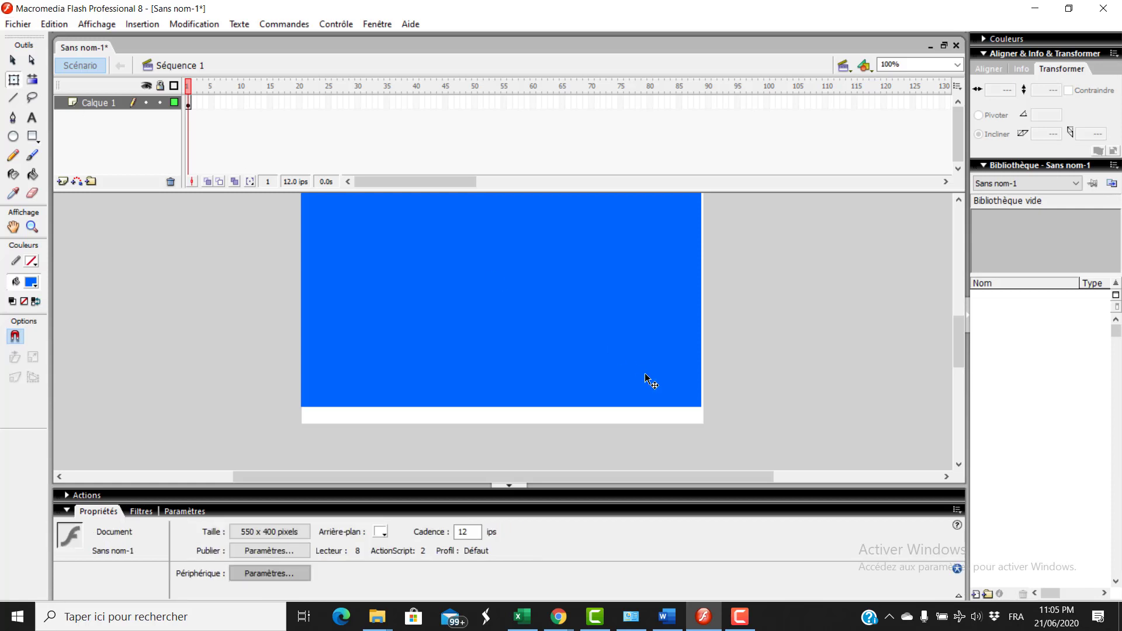
pyautogui.click(605, 351)
pyautogui.moveTo(501, 407); pyautogui.dragTo(502, 424)
pyautogui.moveTo(702, 279); pyautogui.dragTo(703, 279)
pyautogui.click(769, 279)
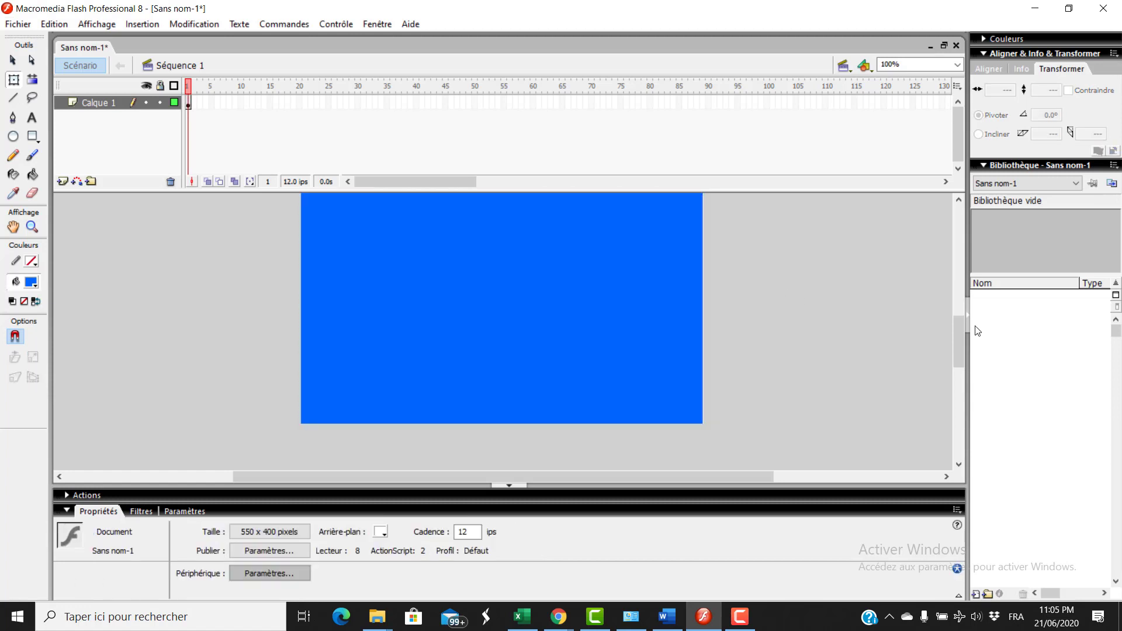
pyautogui.moveTo(957, 331); pyautogui.dragTo(956, 326)
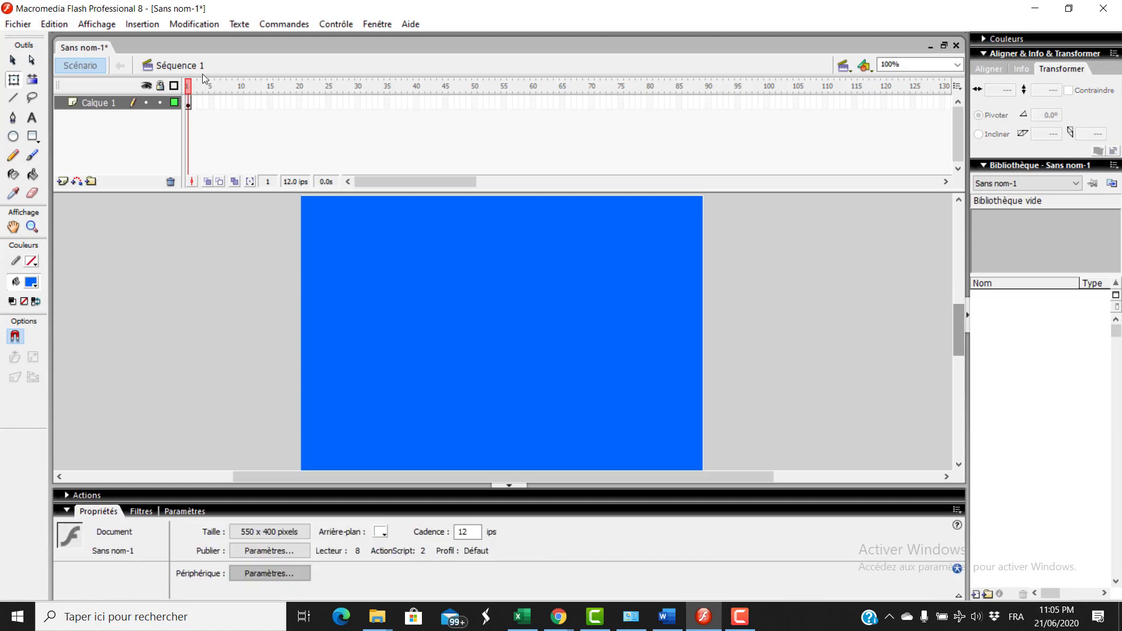
# Step: Add a new layer above Calque 1 and insert a keyframe at frame 50 of Calque 1
pyautogui.click(62, 181)
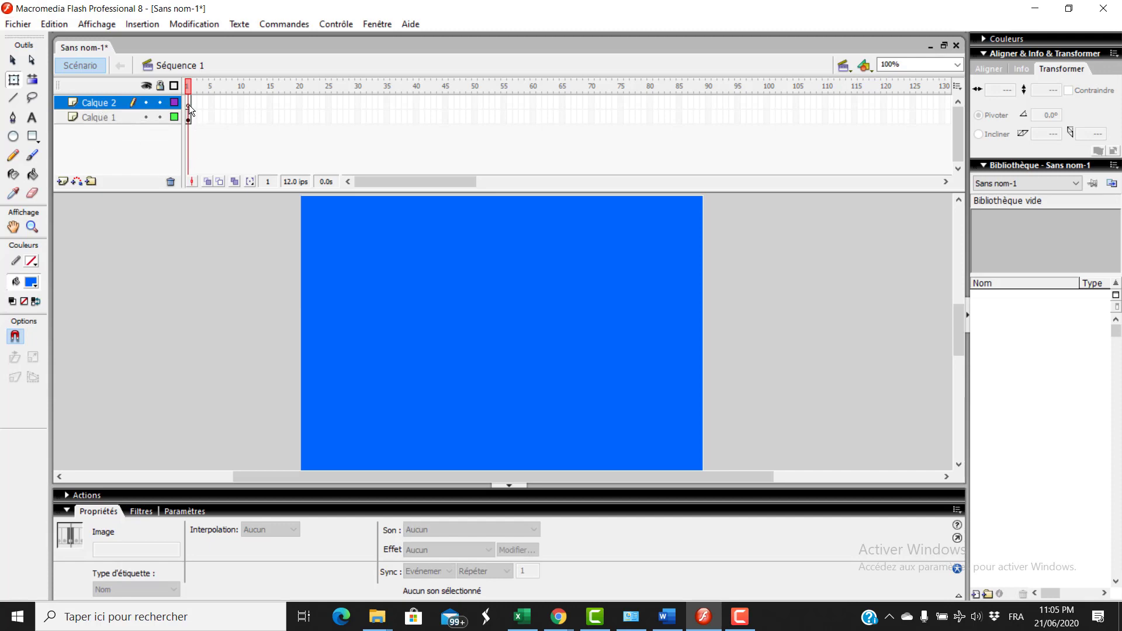
pyautogui.click(153, 118)
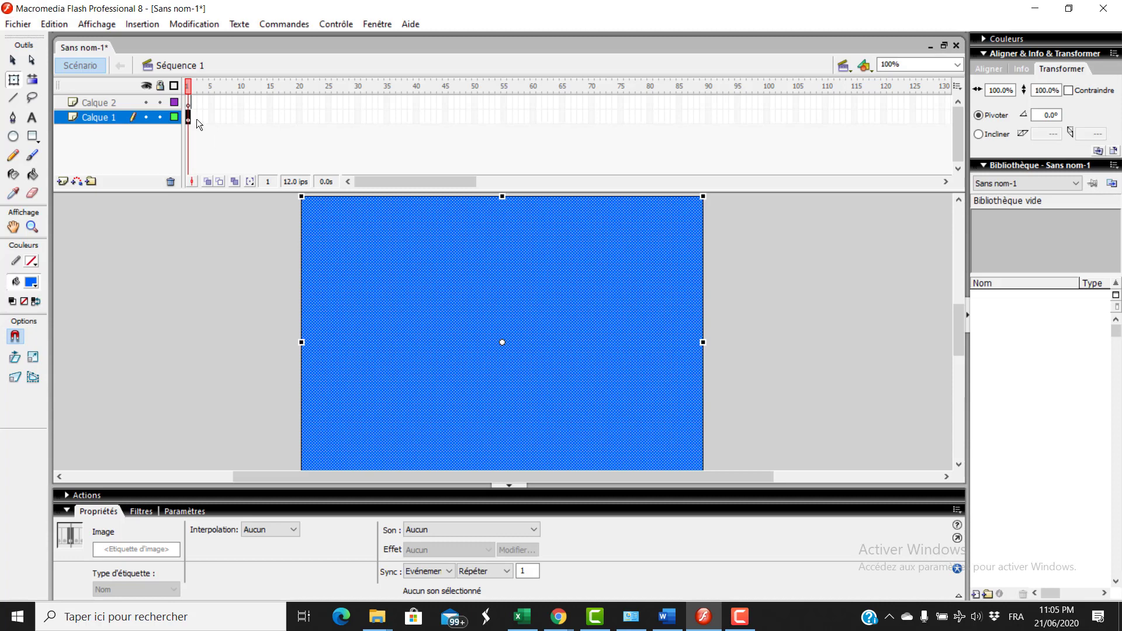
pyautogui.click(473, 118)
pyautogui.rightClick(472, 118)
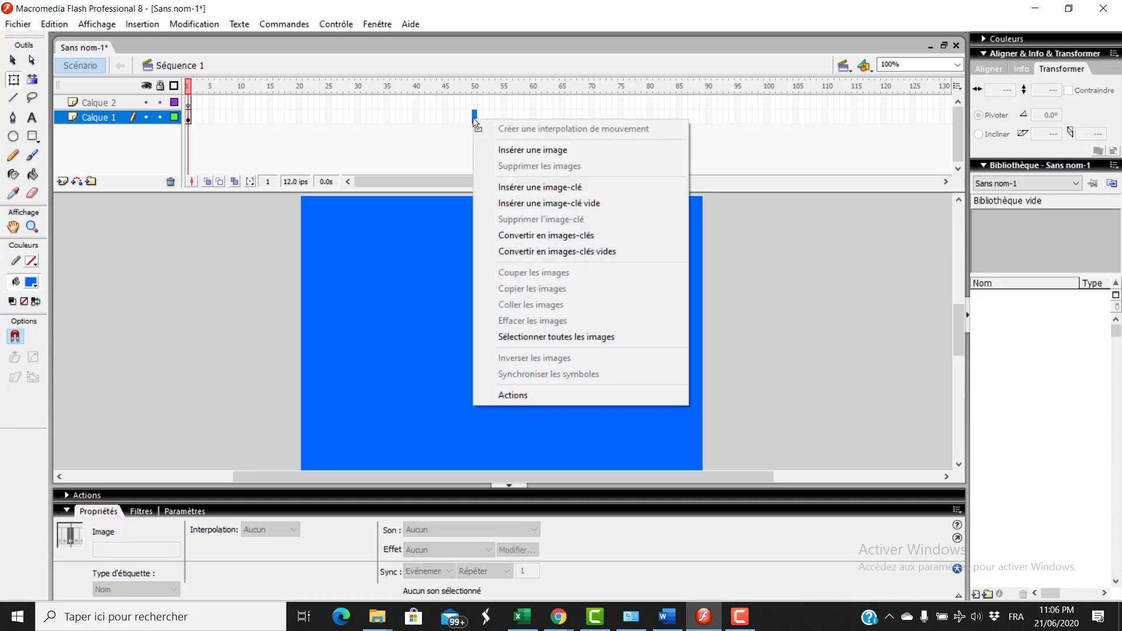
pyautogui.click(517, 189)
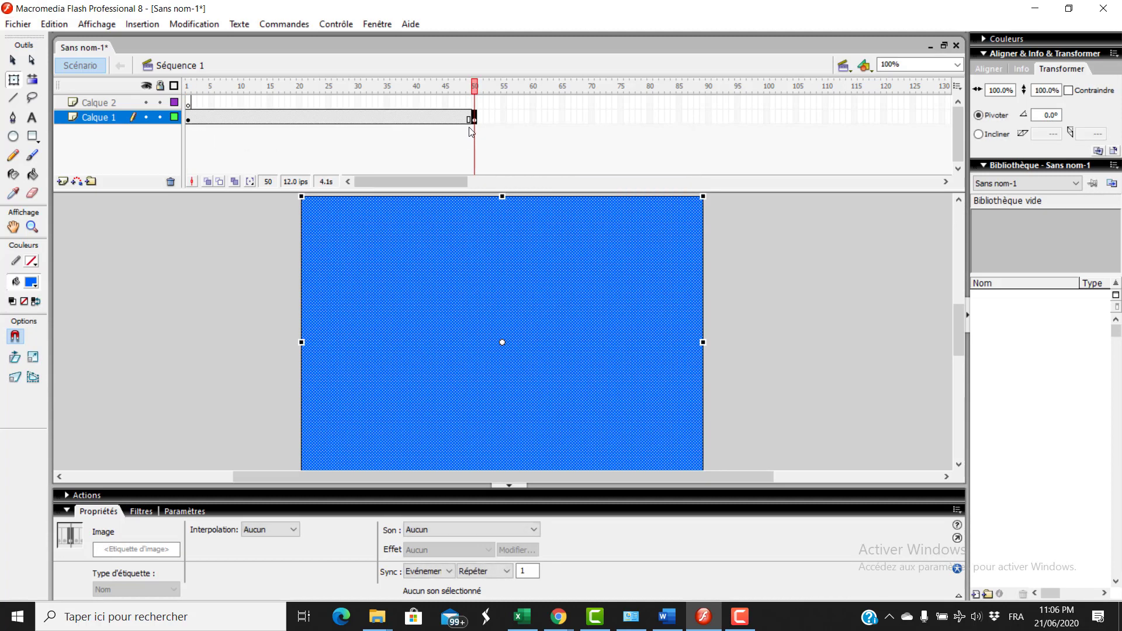
pyautogui.click(732, 302)
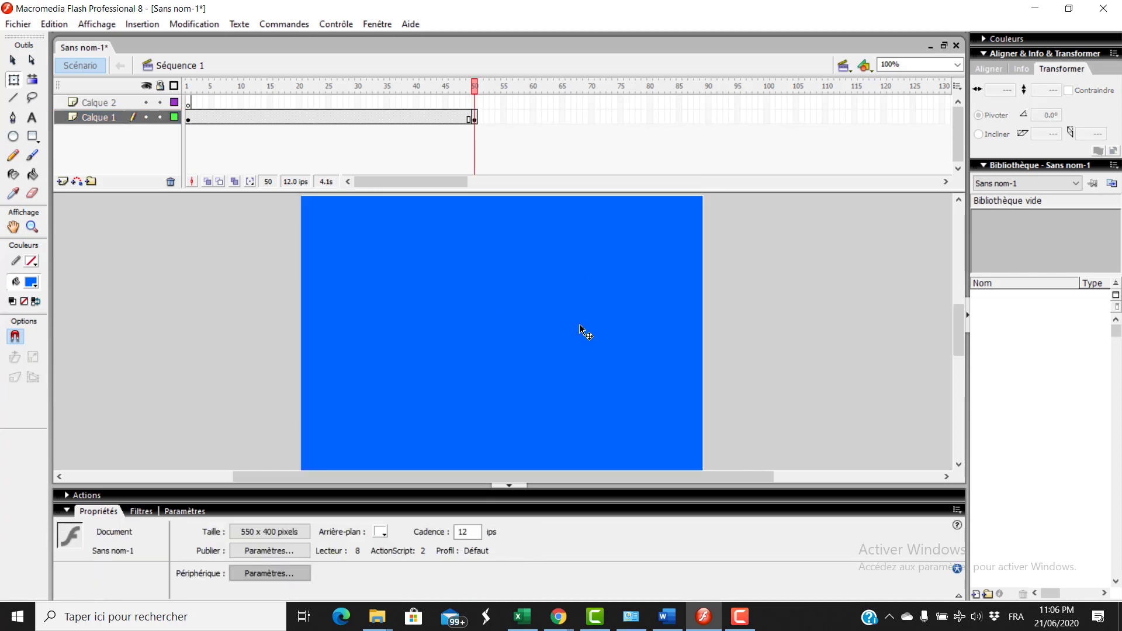
# Step: Draw a #FFFF66 yellow circle about 55 px wide near the stage's lower-left corner on frame 1 of Calque 2
pyautogui.click(188, 104)
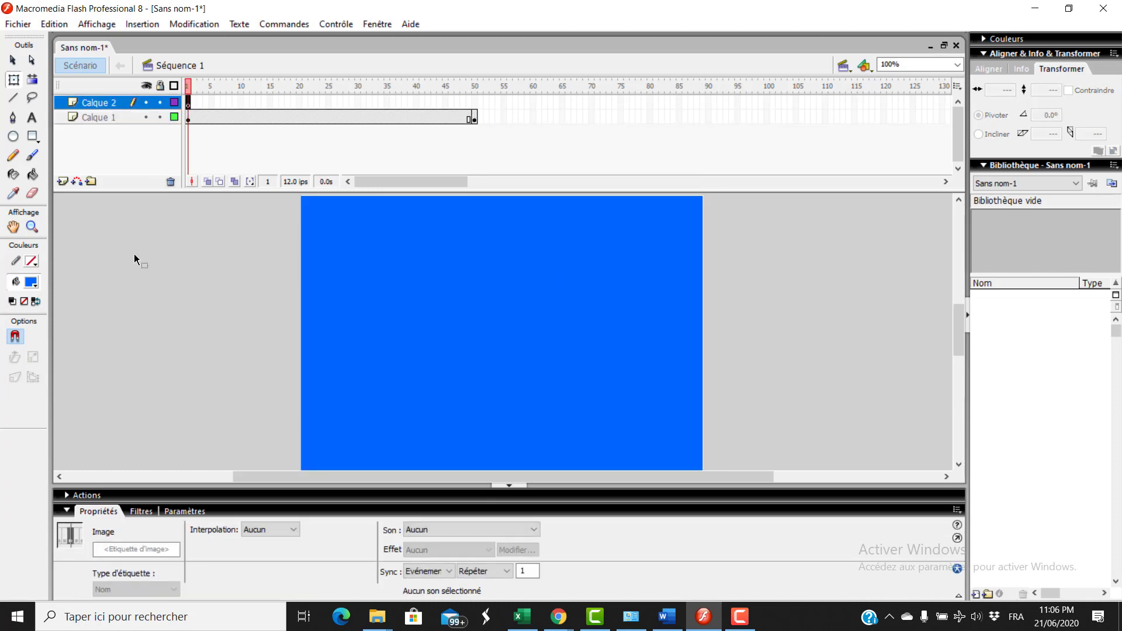
pyautogui.click(35, 286)
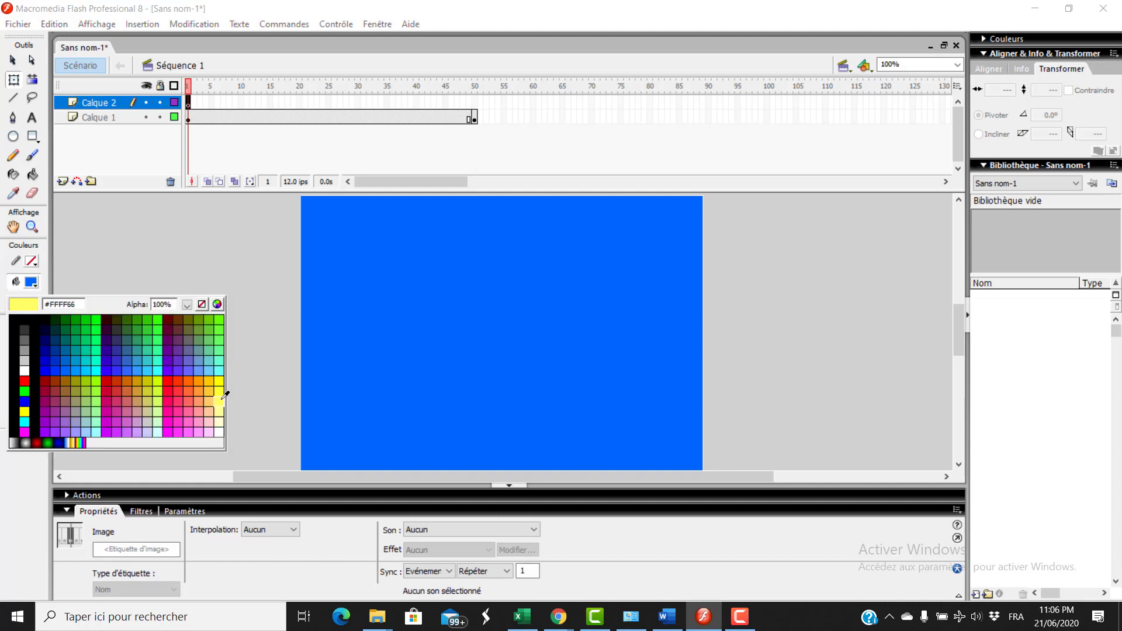
pyautogui.click(221, 398)
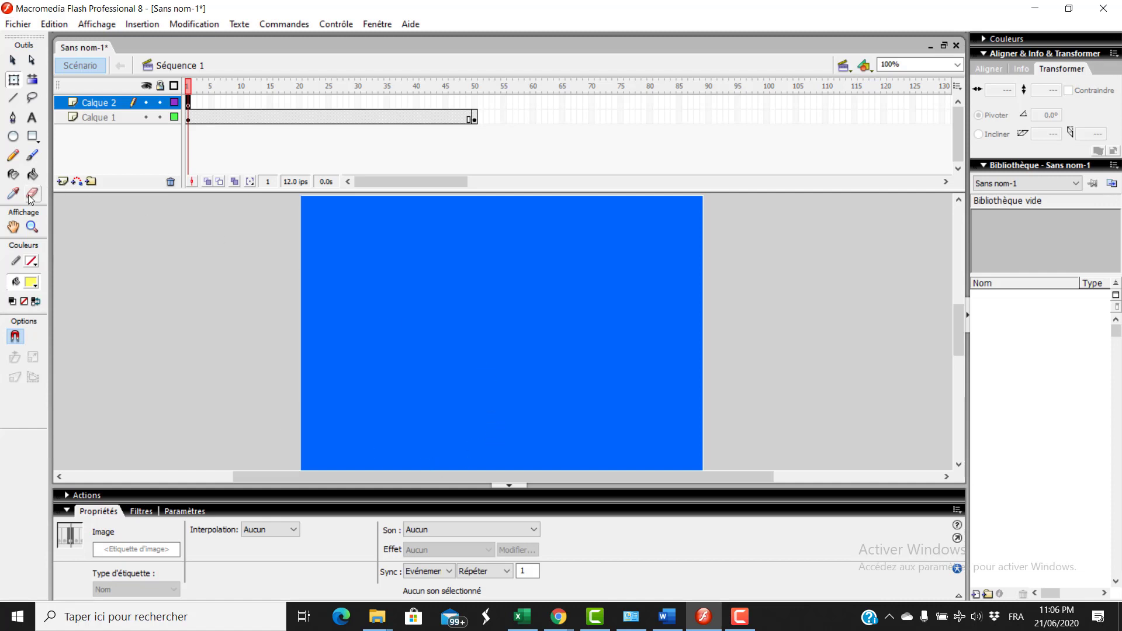
pyautogui.click(14, 138)
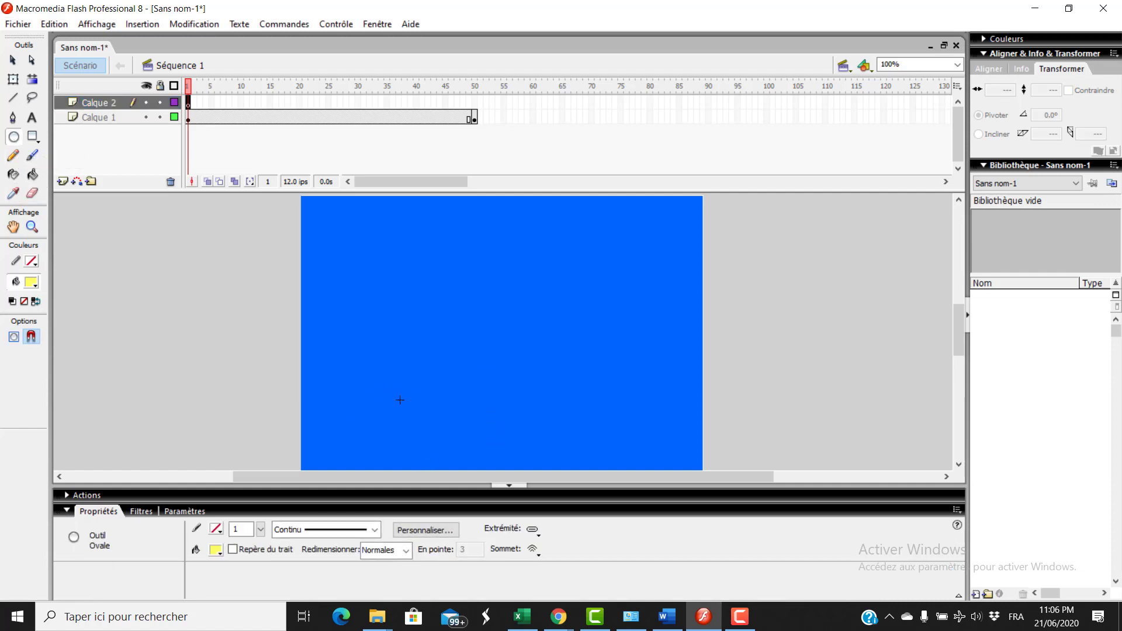
pyautogui.moveTo(365, 408); pyautogui.dragTo(326, 449)
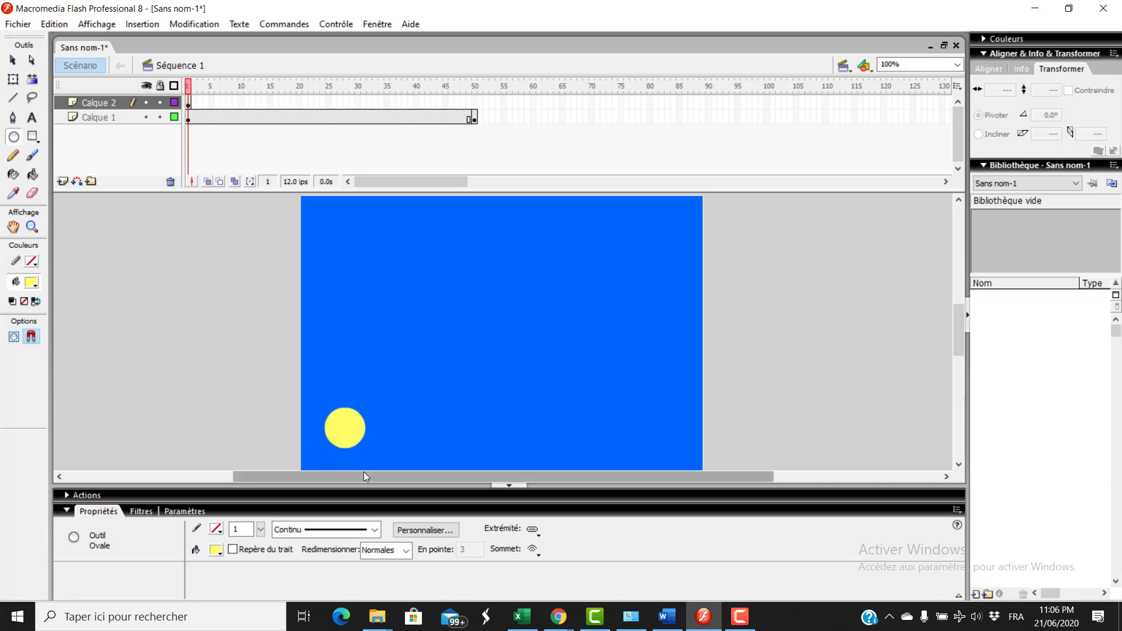
# Step: Draw five short straight sun rays around the yellow circle with the Line tool in #FFFF66
pyautogui.click(12, 98)
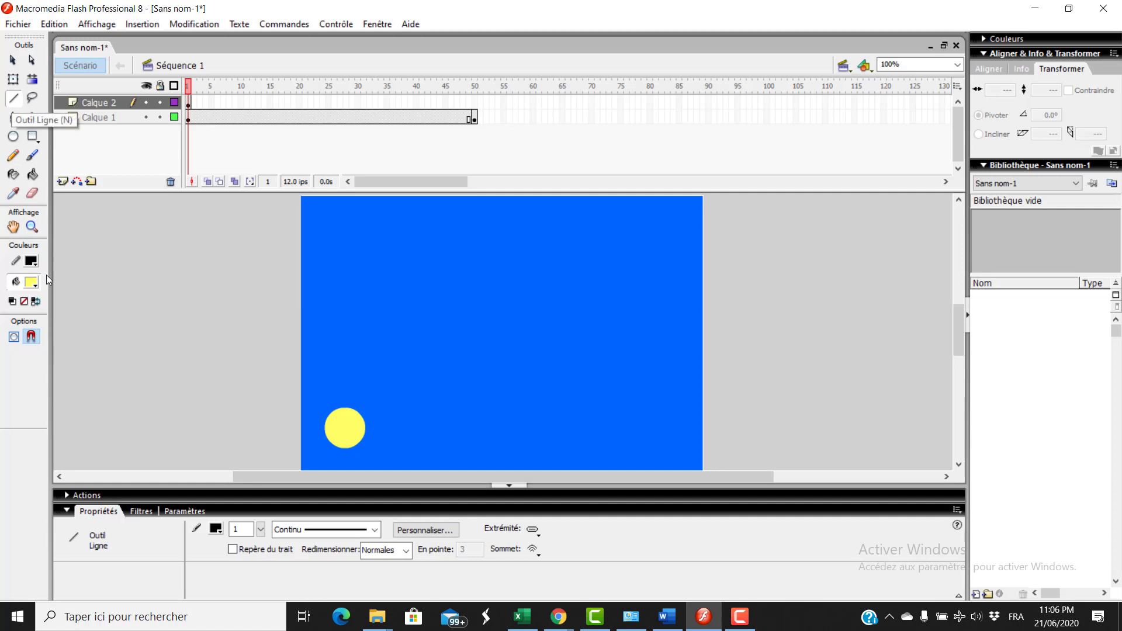
pyautogui.click(31, 261)
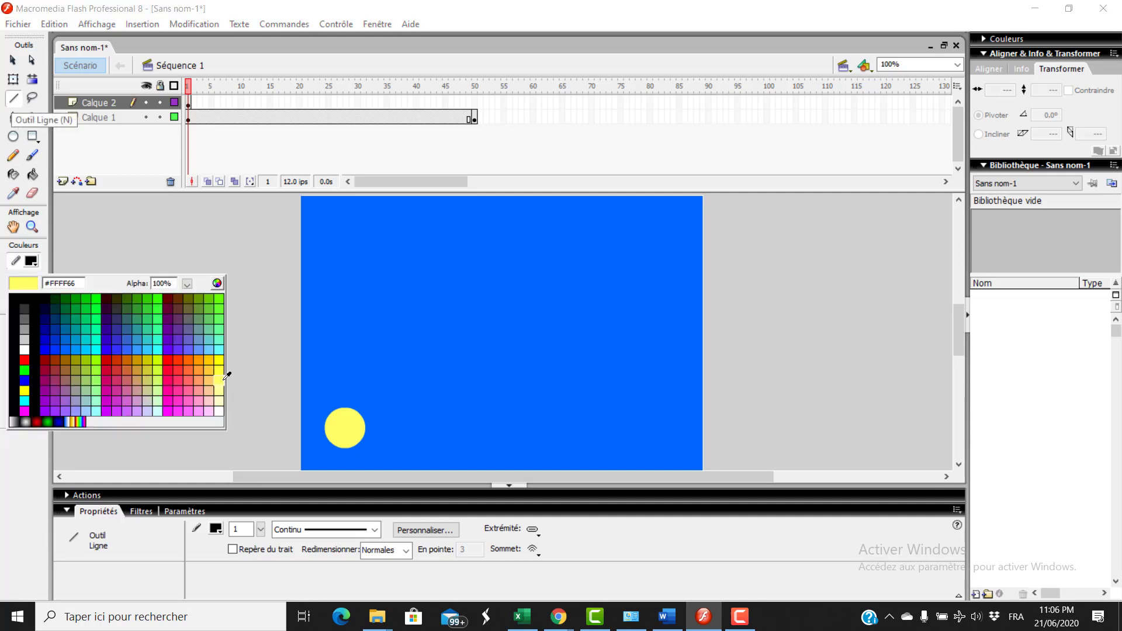
pyautogui.click(223, 378)
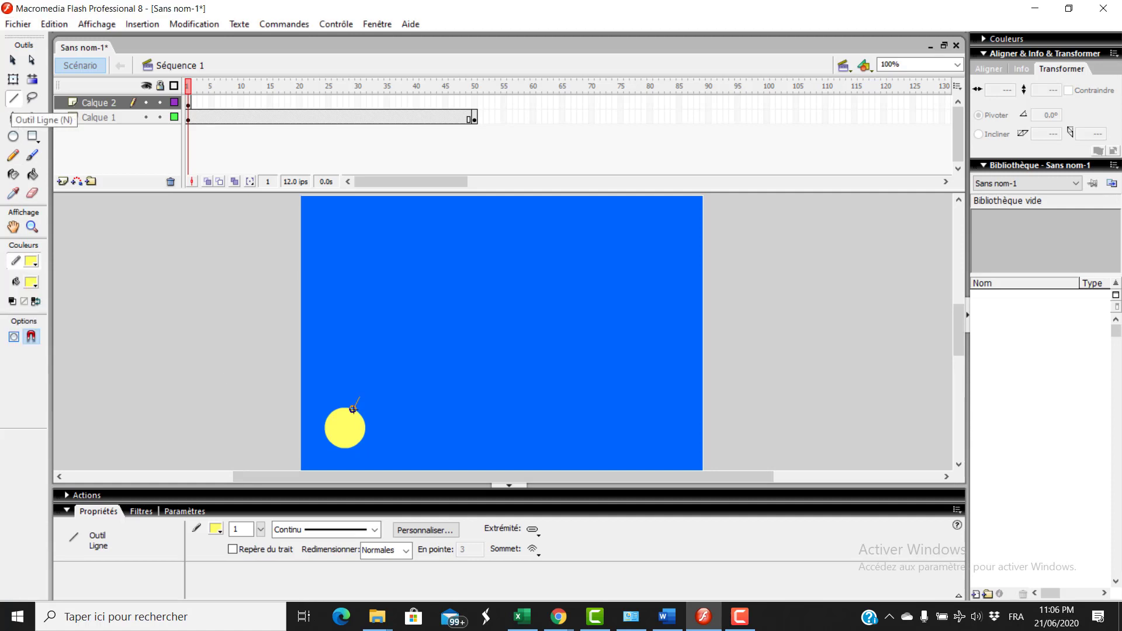
pyautogui.moveTo(353, 409); pyautogui.dragTo(353, 409)
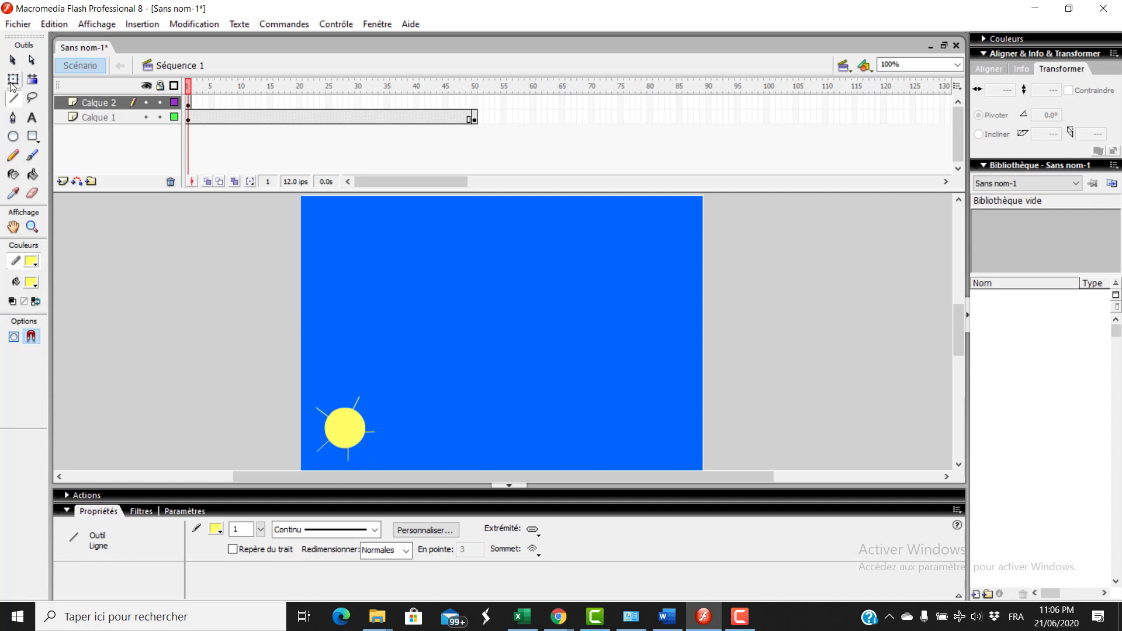
# Step: Lock Calque 1 and convert the whole sun, circle and rays, into a graphic symbol named Symbole 1
pyautogui.click(12, 63)
pyautogui.scroll(-3, 252, 255)
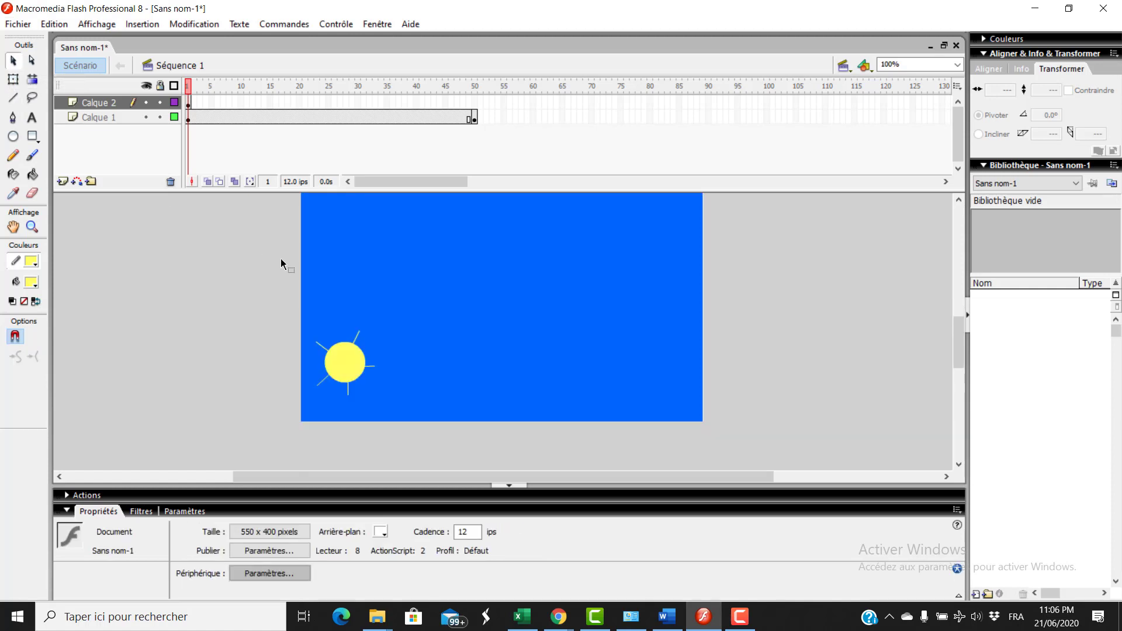
pyautogui.click(352, 362)
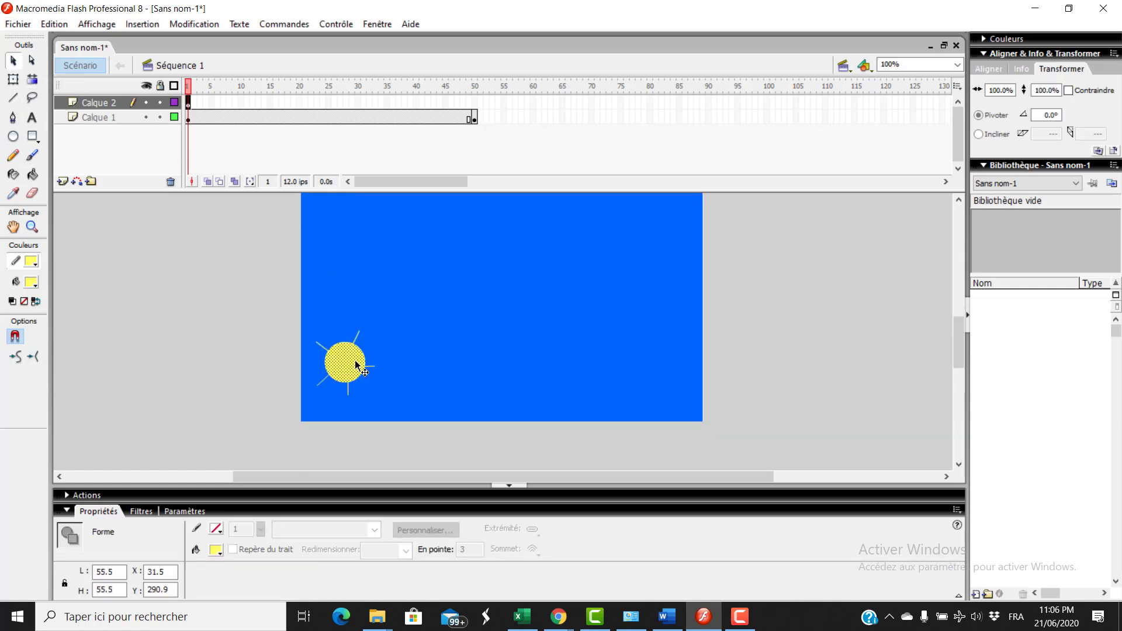
pyautogui.click(160, 116)
pyautogui.moveTo(421, 315); pyautogui.dragTo(268, 430)
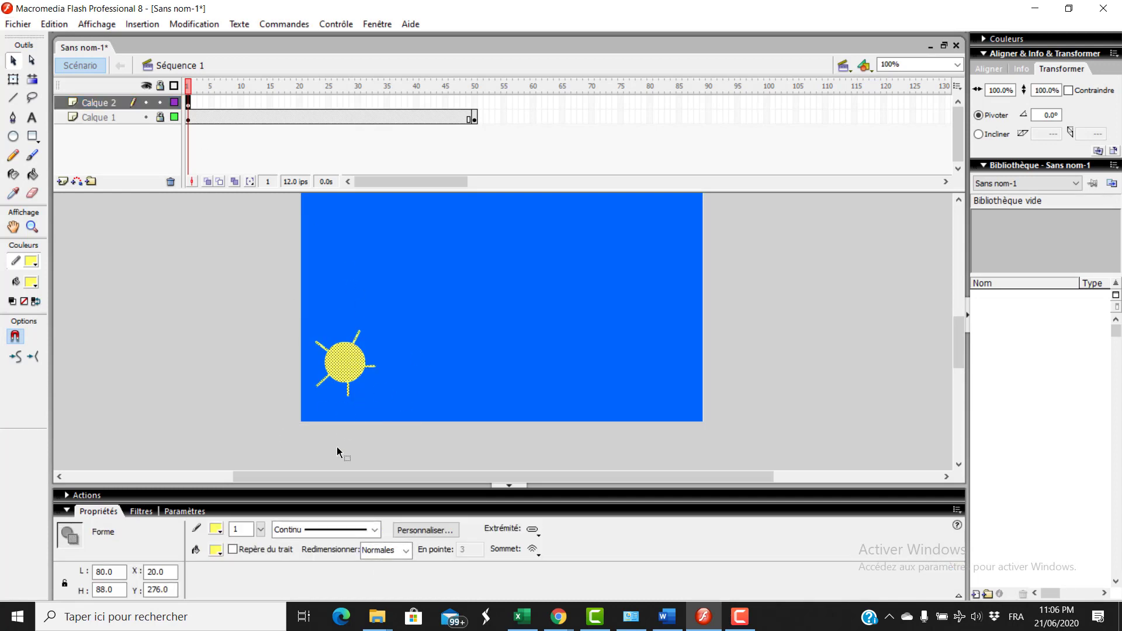
pyautogui.rightClick(351, 365)
pyautogui.click(396, 331)
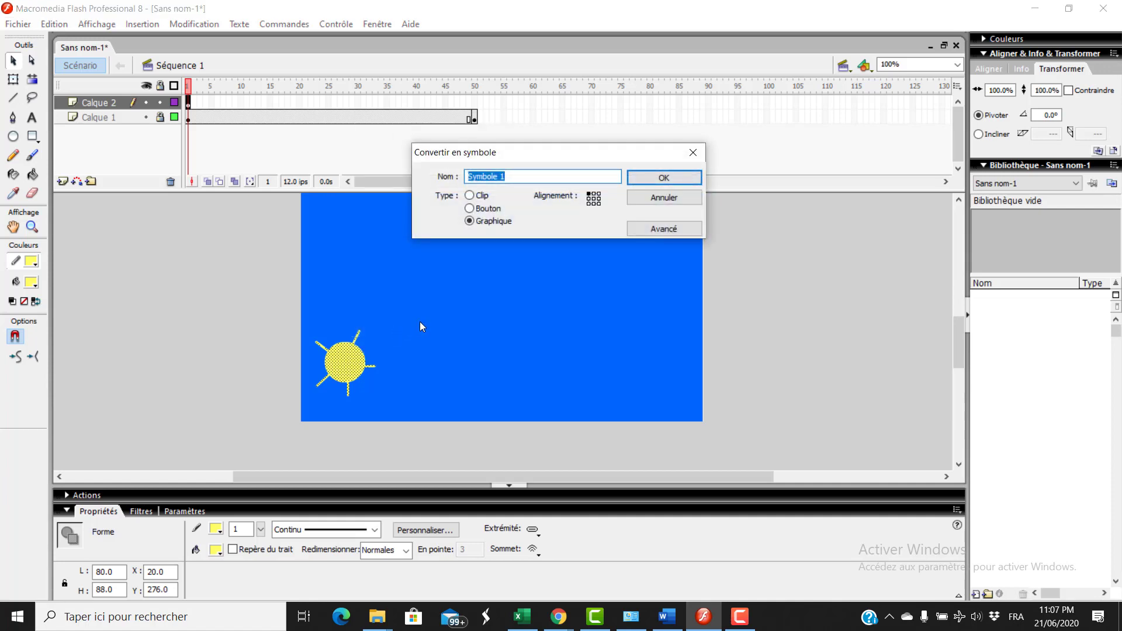
pyautogui.click(656, 181)
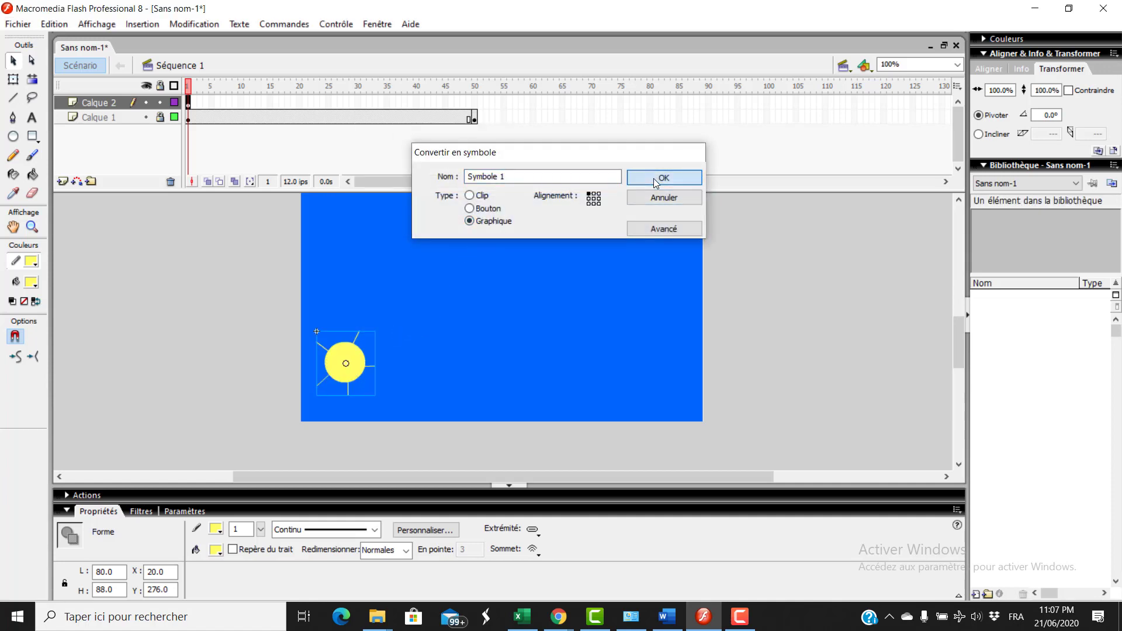
# Step: Insert a keyframe at frame 50 of Calque 2 and move the sun there to about X 431, Y 258
pyautogui.click(472, 101)
pyautogui.rightClick(472, 100)
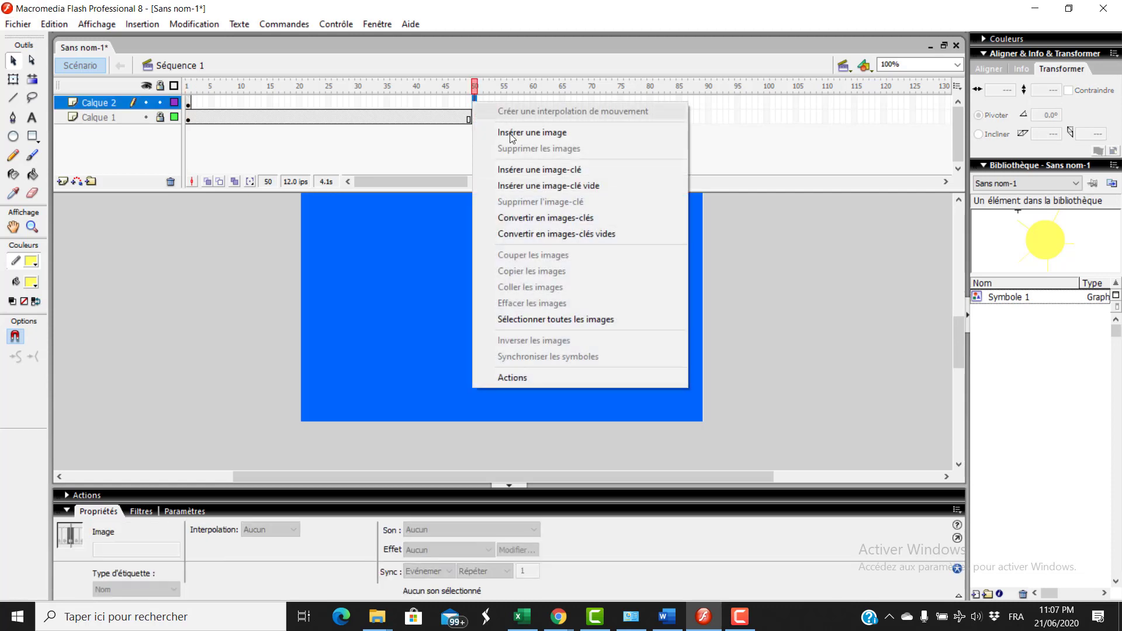
pyautogui.click(532, 170)
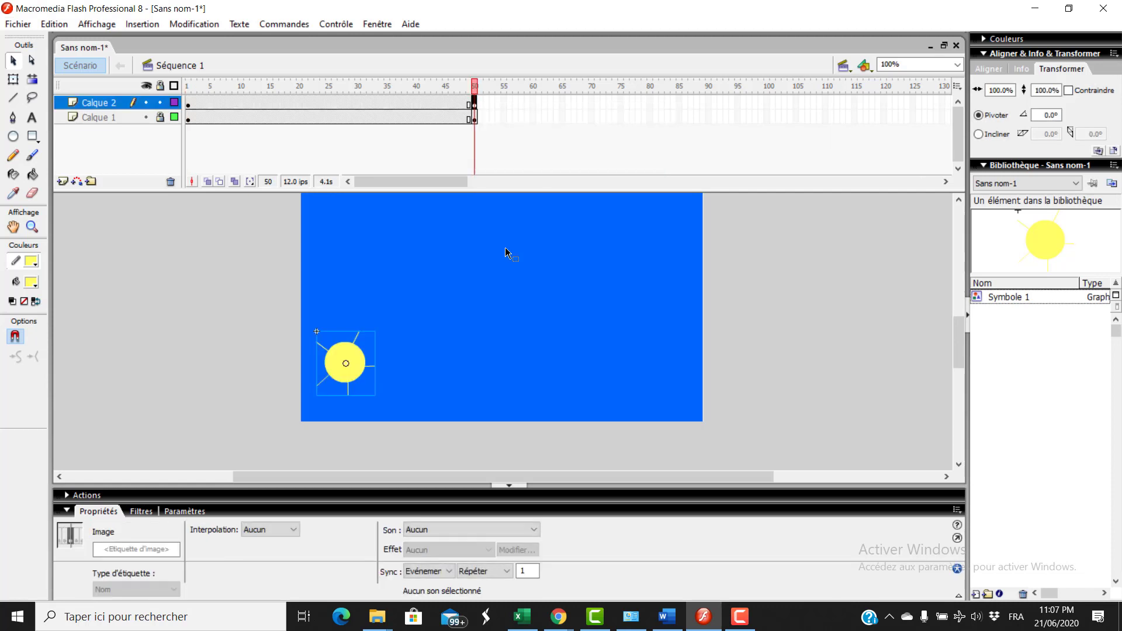
pyautogui.moveTo(356, 365); pyautogui.dragTo(667, 352)
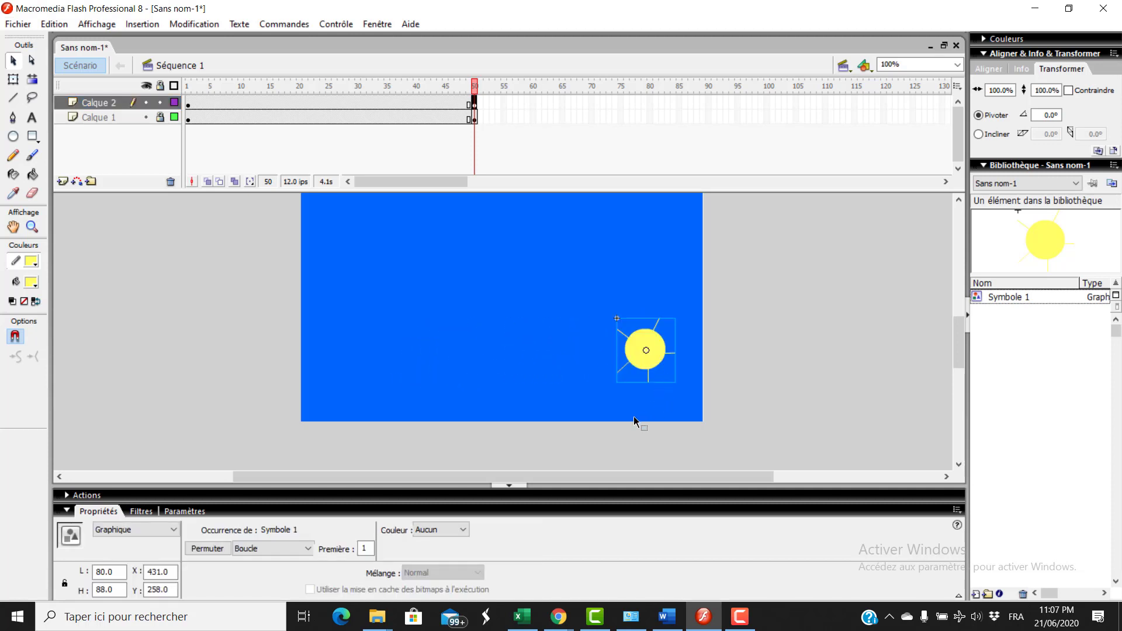
# Step: Apply a motion tween (Mouvement) from frame 1 of Calque 2 and play the animation
pyautogui.click(189, 103)
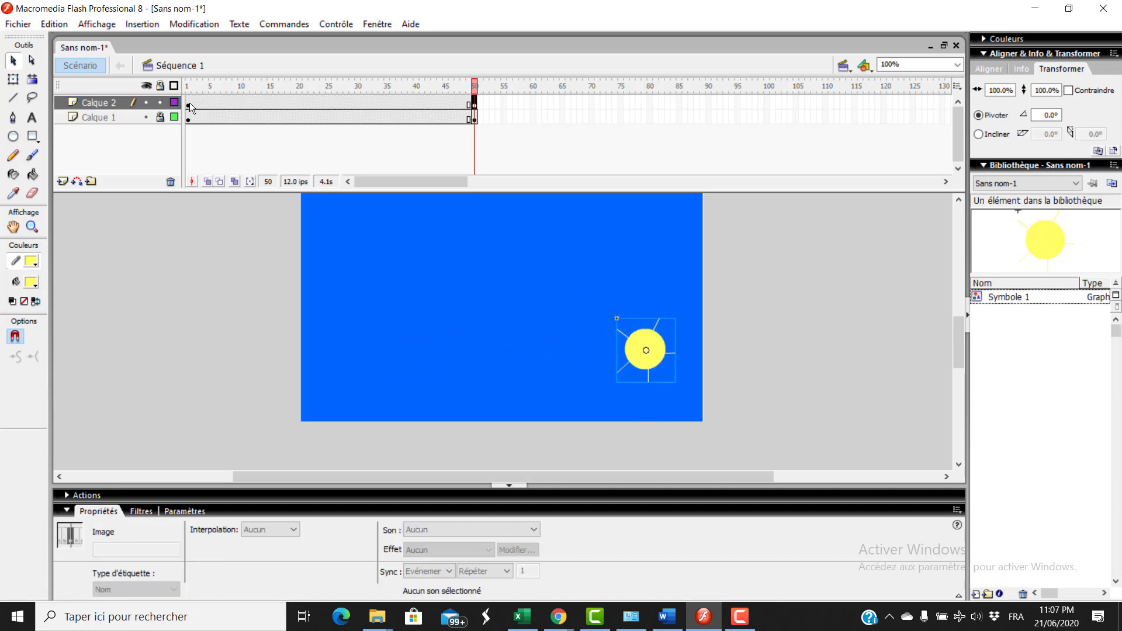
pyautogui.click(294, 530)
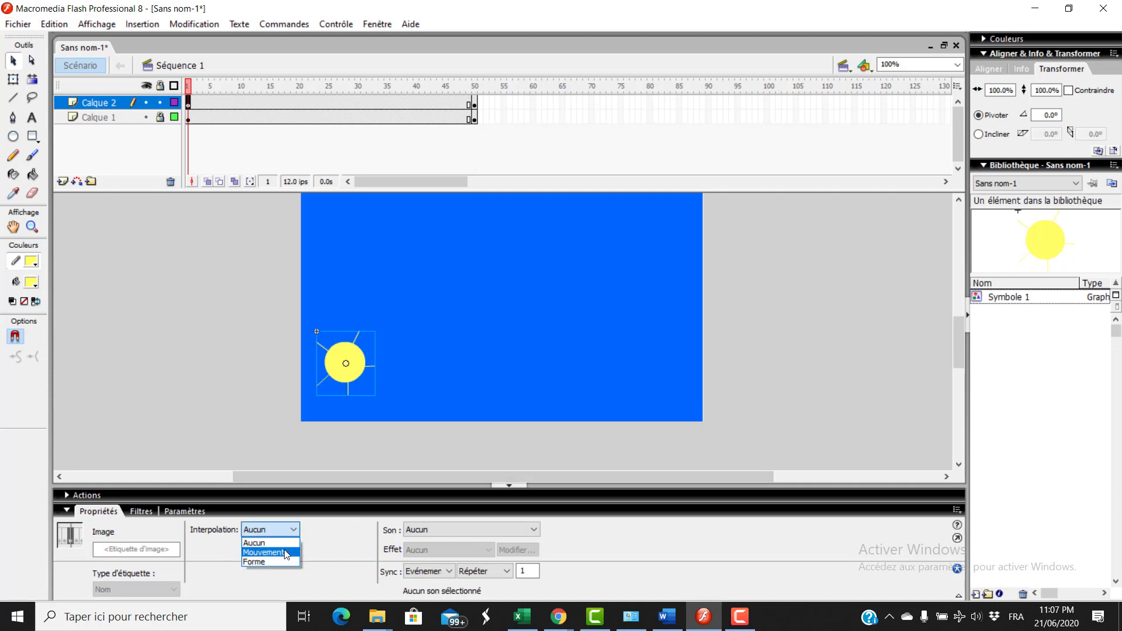
pyautogui.click(264, 553)
pyautogui.press('Return')
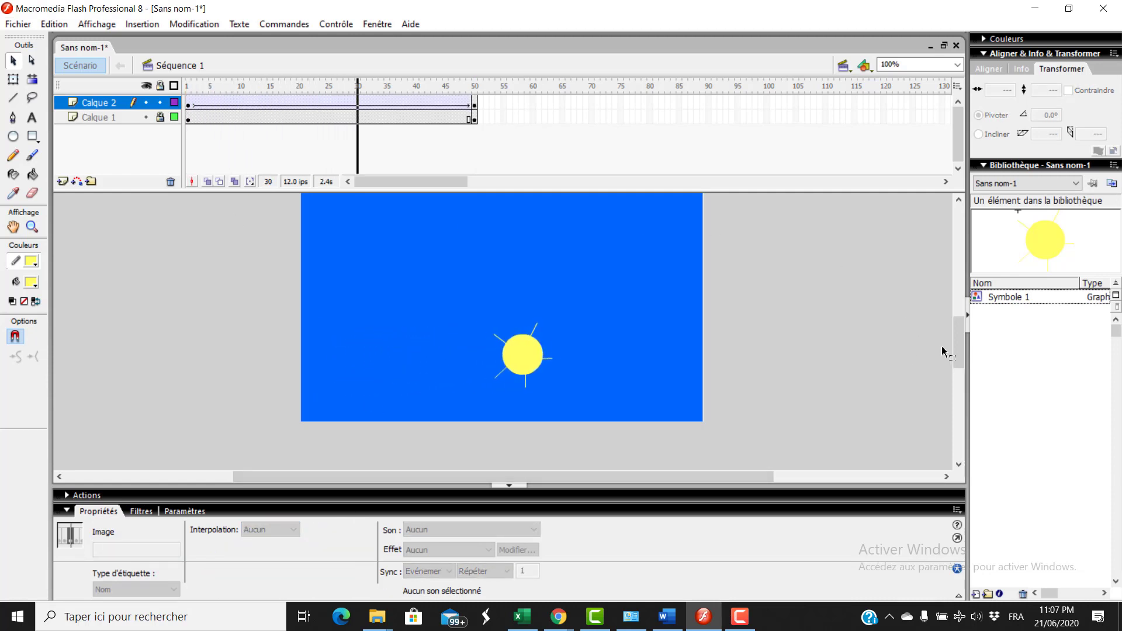
# Step: Add a motion guide layer above Calque 2 and draw a black curved path rising rightward from the sun with the Pencil tool
pyautogui.click(76, 182)
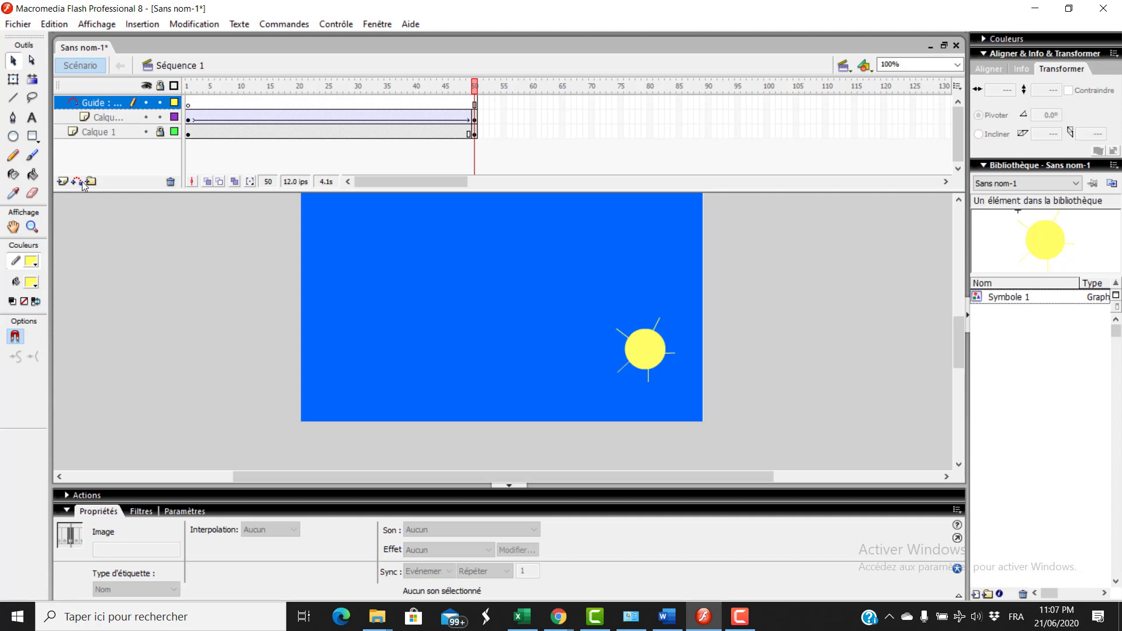
pyautogui.click(188, 105)
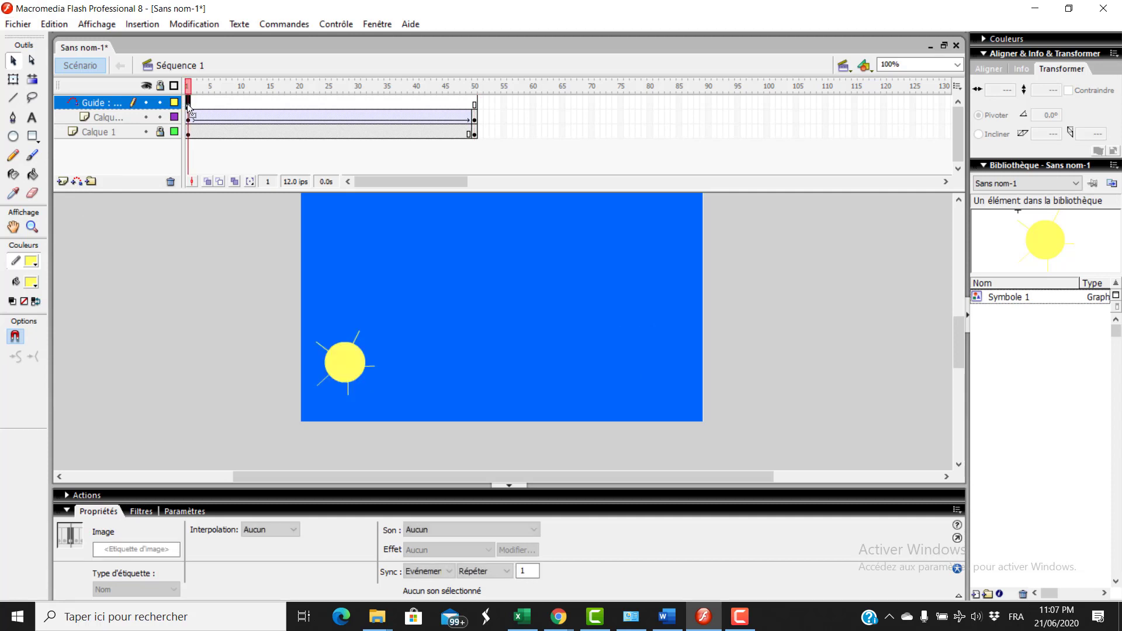
pyautogui.click(14, 157)
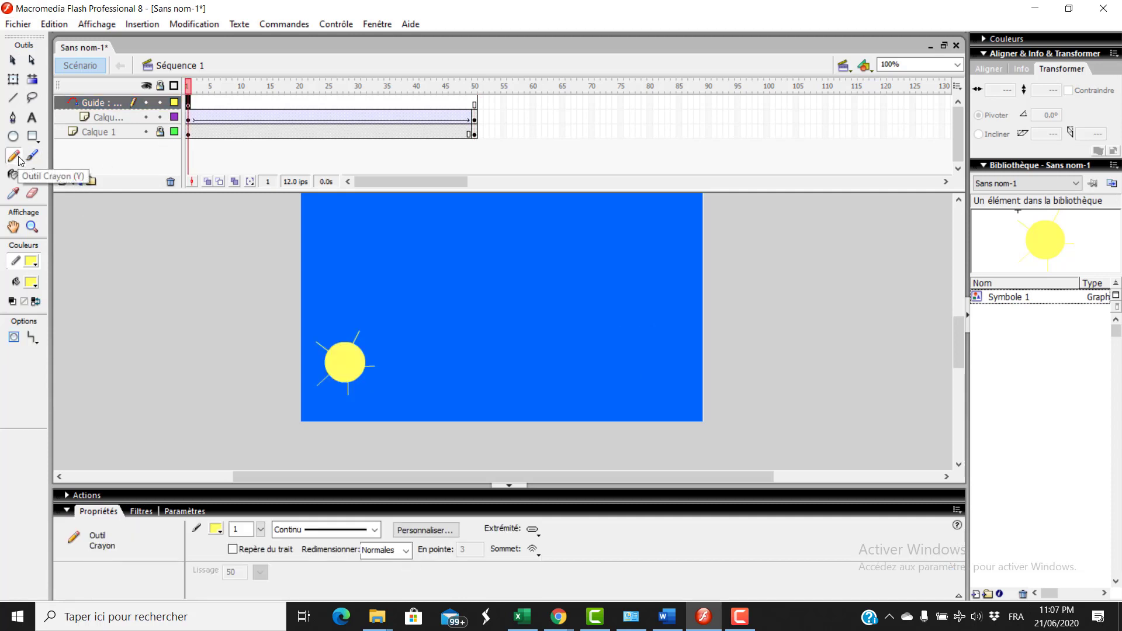
pyautogui.click(32, 261)
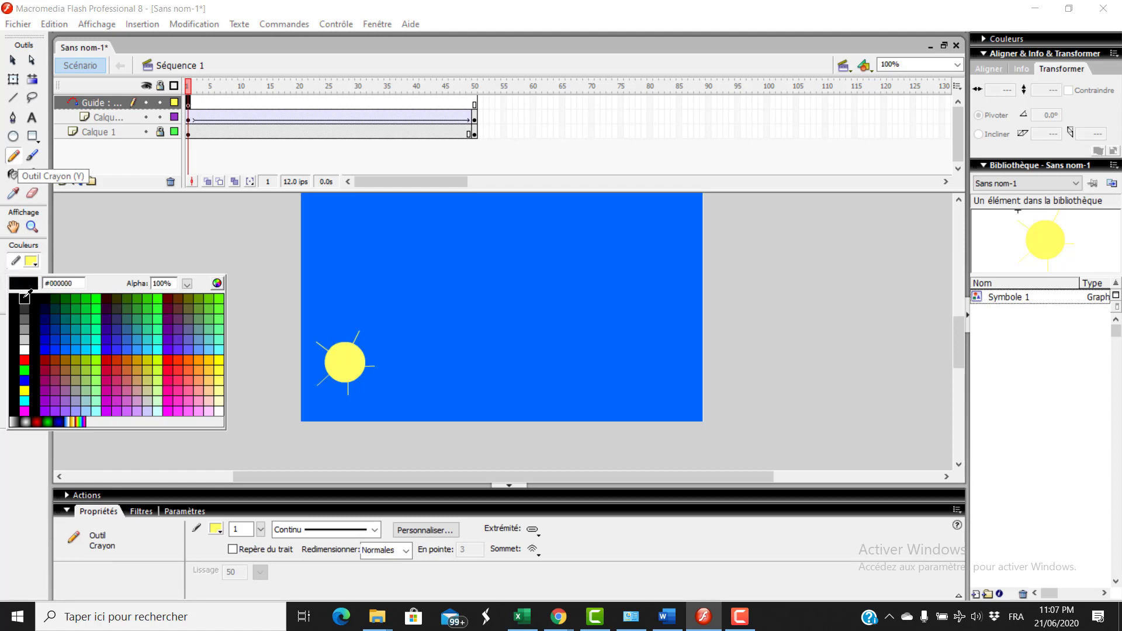
pyautogui.click(28, 292)
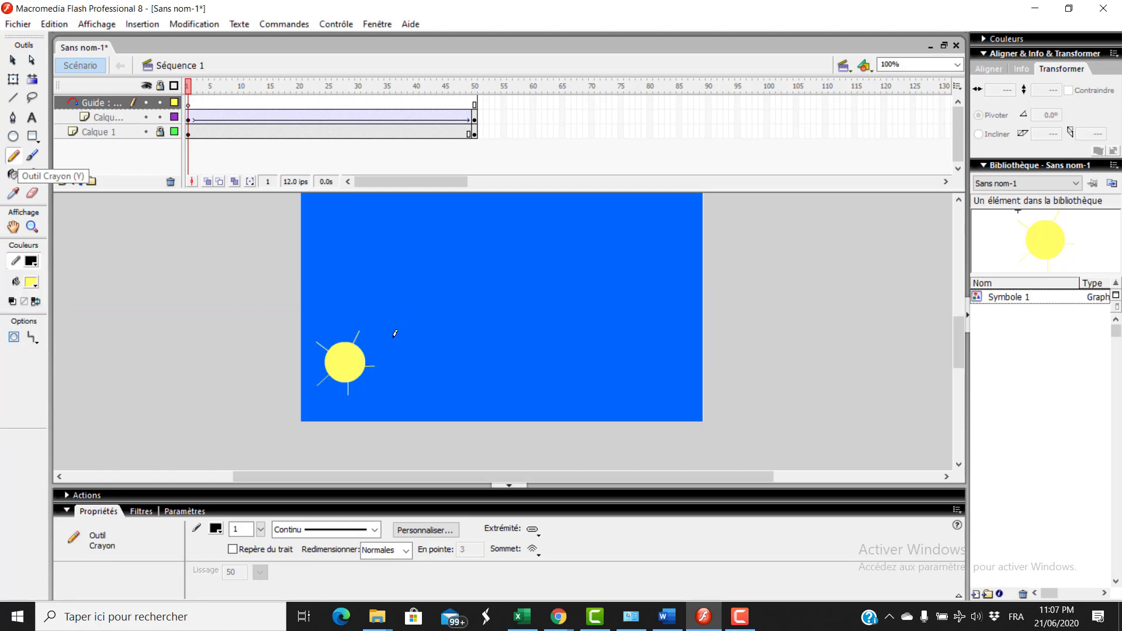
pyautogui.moveTo(381, 343)
pyautogui.mouseDown()
pyautogui.moveTo(549, 275)
pyautogui.moveTo(602, 212)
pyautogui.mouseUp()
pyautogui.scroll(3, 580, 321)
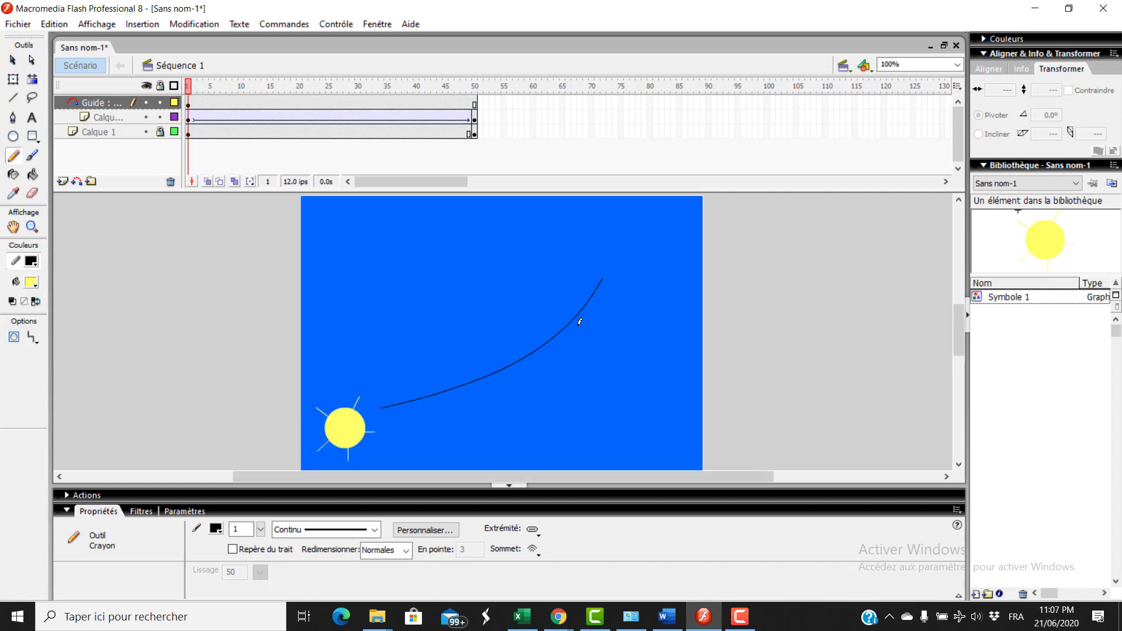
# Step: Move the sun in frame 1 of Calque 2 onto the guide path's lower end, at X 68, Y 247
pyautogui.click(12, 60)
pyautogui.click(192, 122)
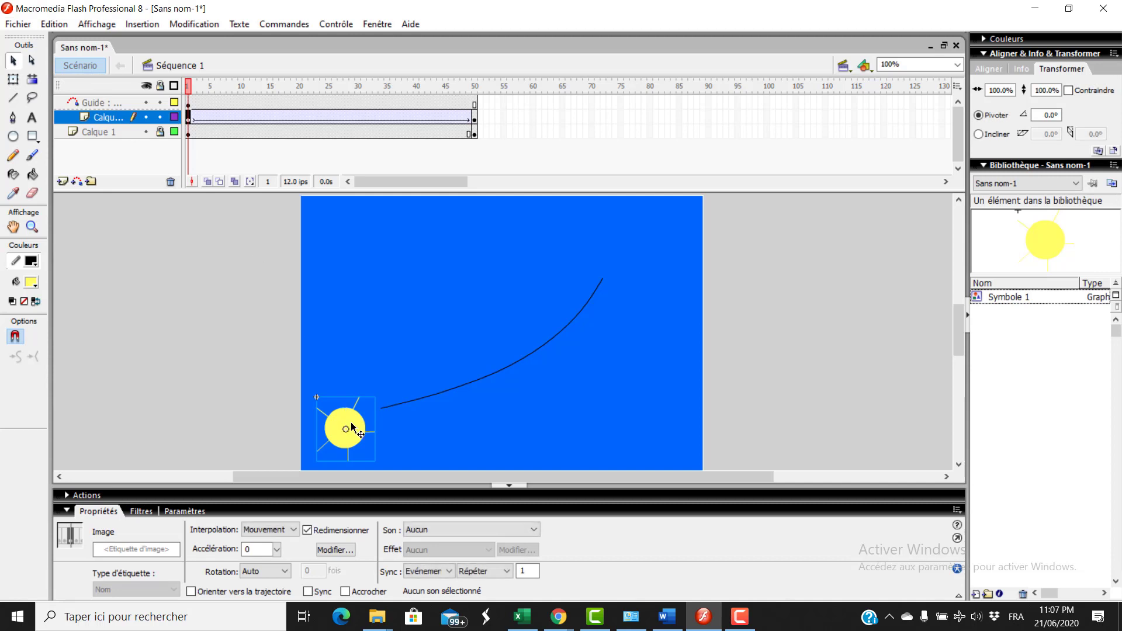
pyautogui.moveTo(350, 427); pyautogui.dragTo(391, 408)
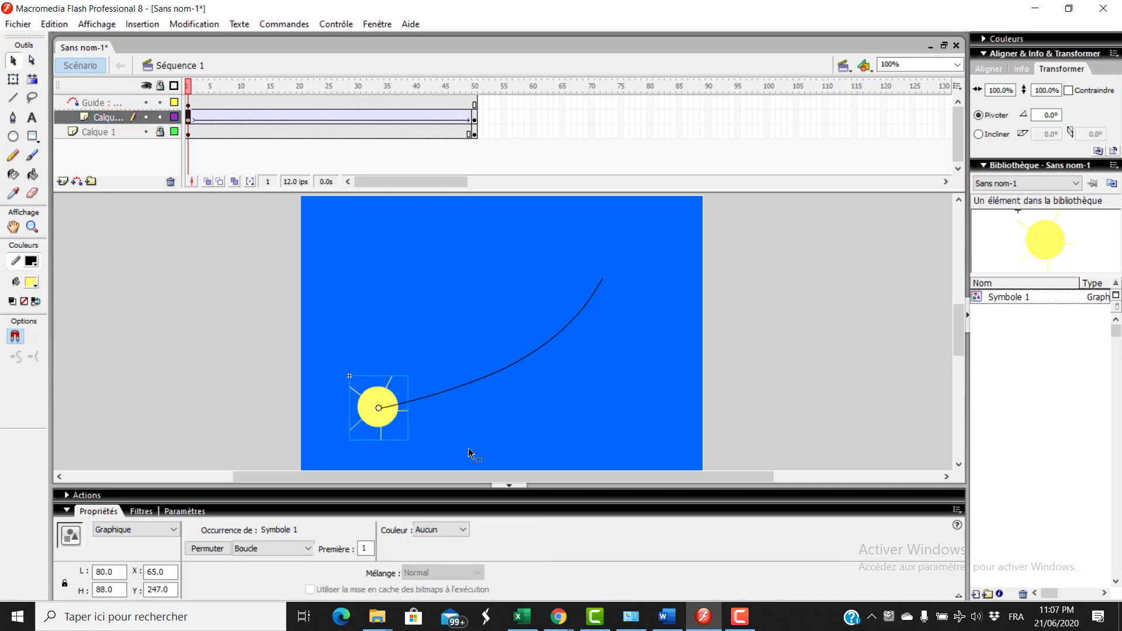
pyautogui.press('Right')
pyautogui.press('Right')
pyautogui.press('Right')
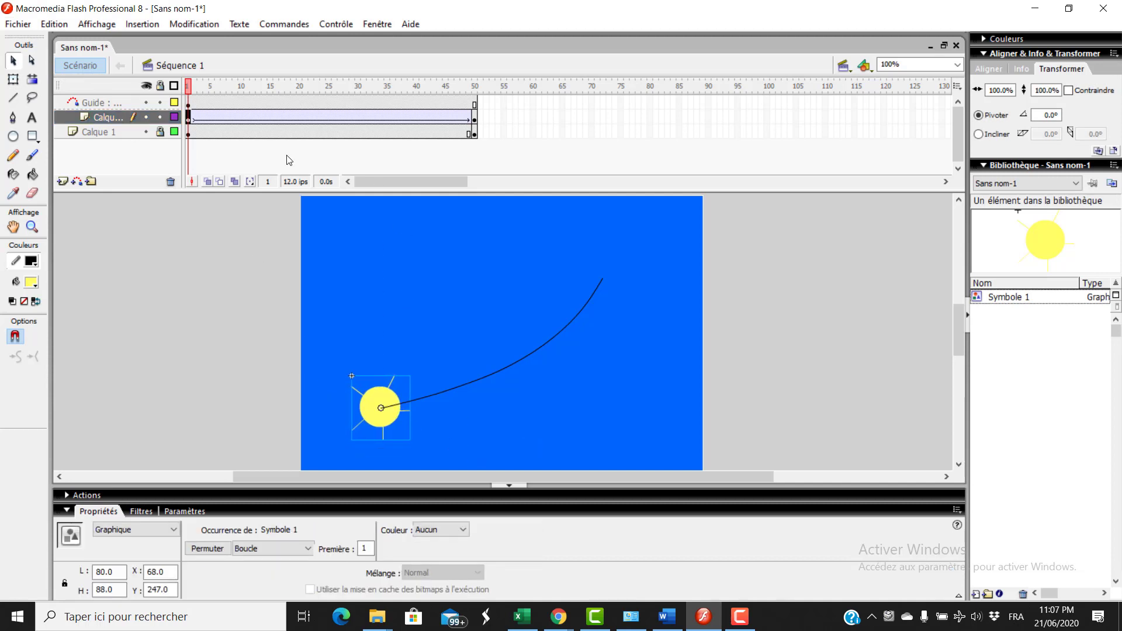
# Step: Move the sun in frame 50 of Calque 2 onto the guide path's upper end, at X 373, Y 69, and play the animation
pyautogui.click(474, 118)
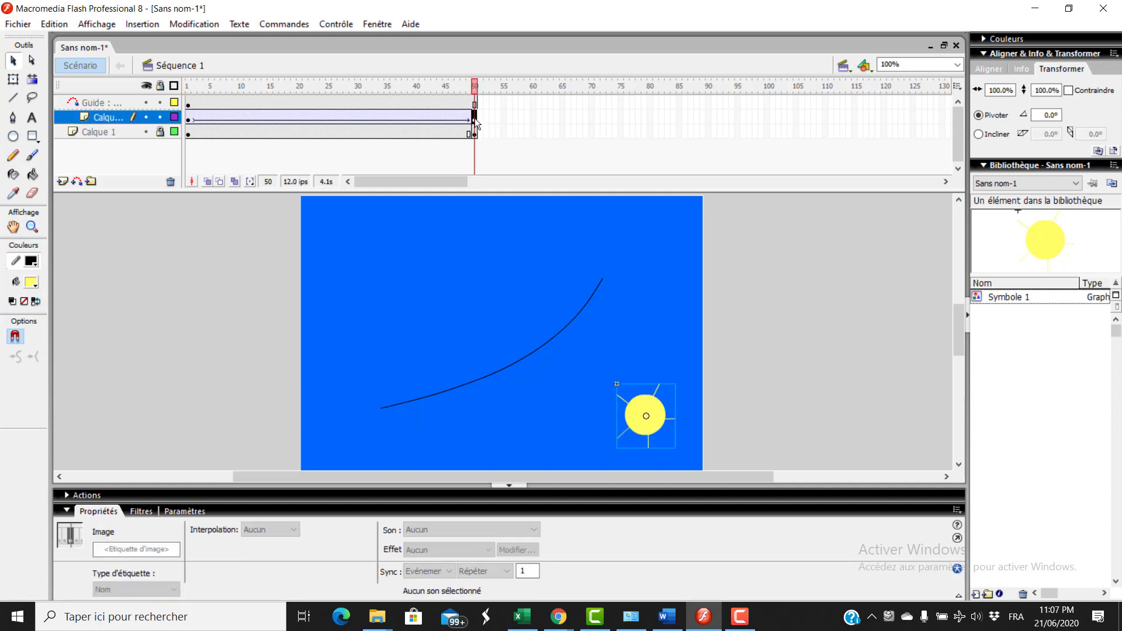
pyautogui.moveTo(662, 420); pyautogui.dragTo(619, 285)
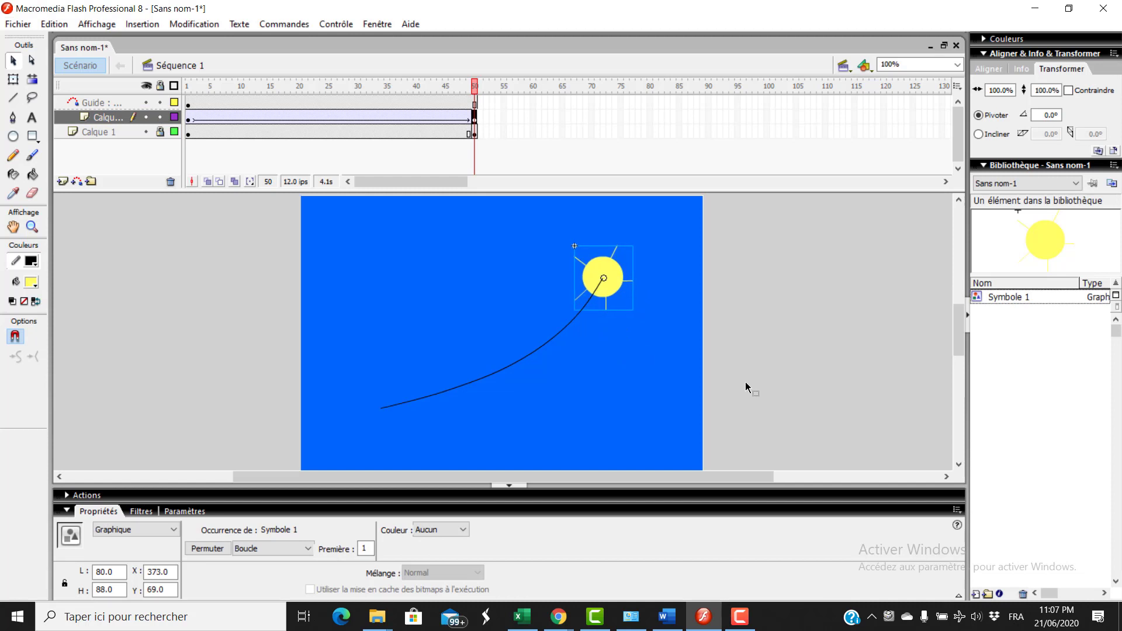
pyautogui.press('Return')
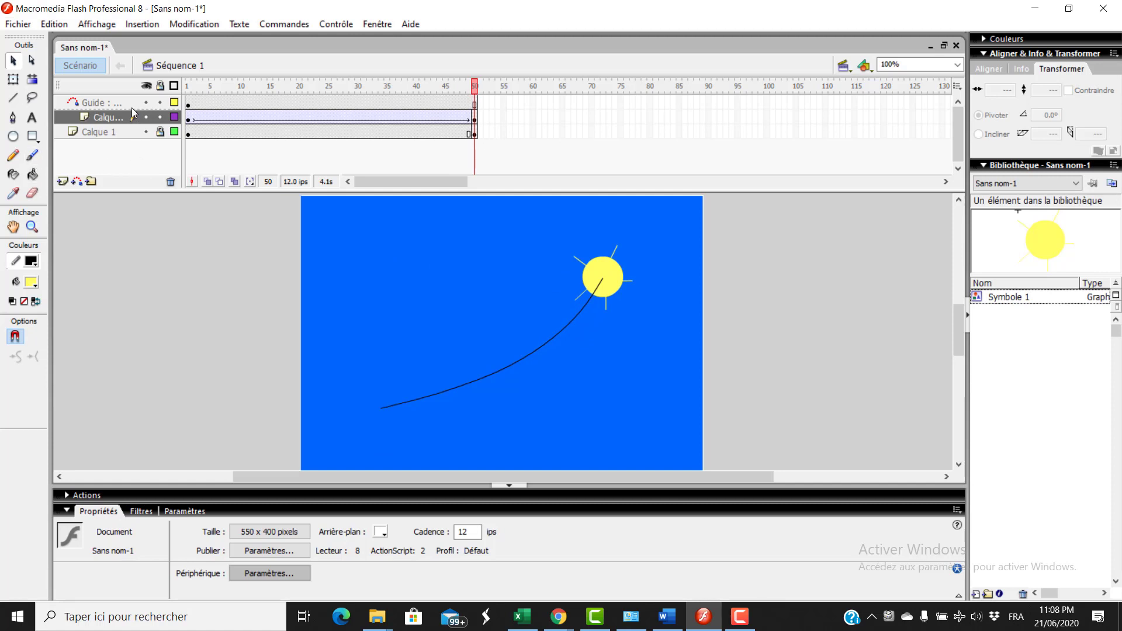
# Step: Add a layer above the guide layer, ready the Text tool at its frame 1, and check the title wording in the Word exercise sheet
pyautogui.click(63, 182)
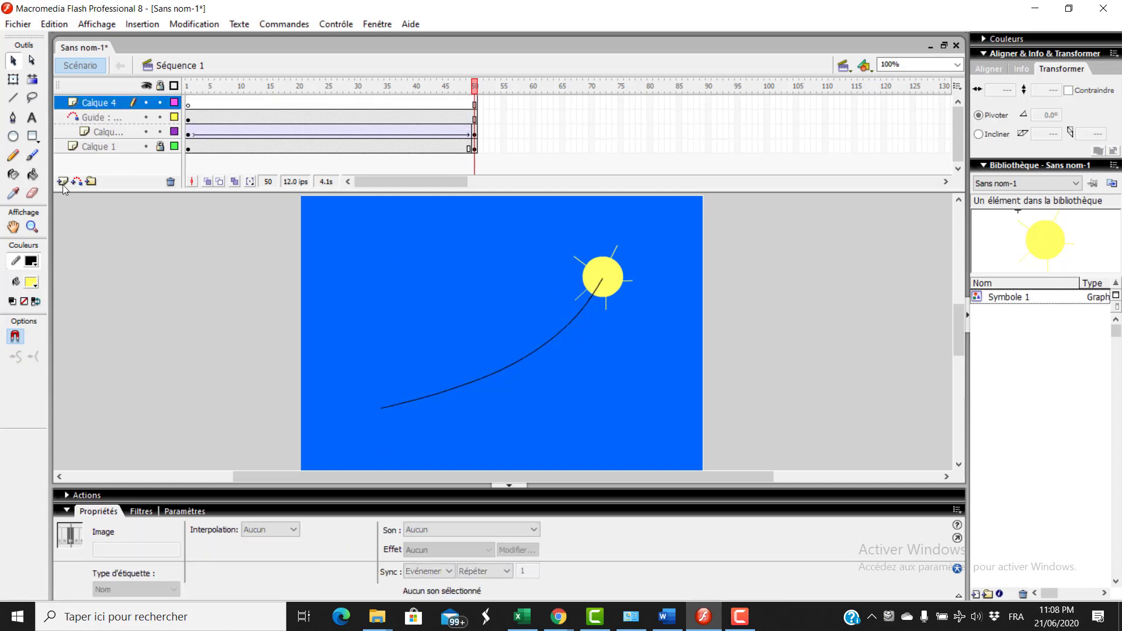
pyautogui.click(32, 117)
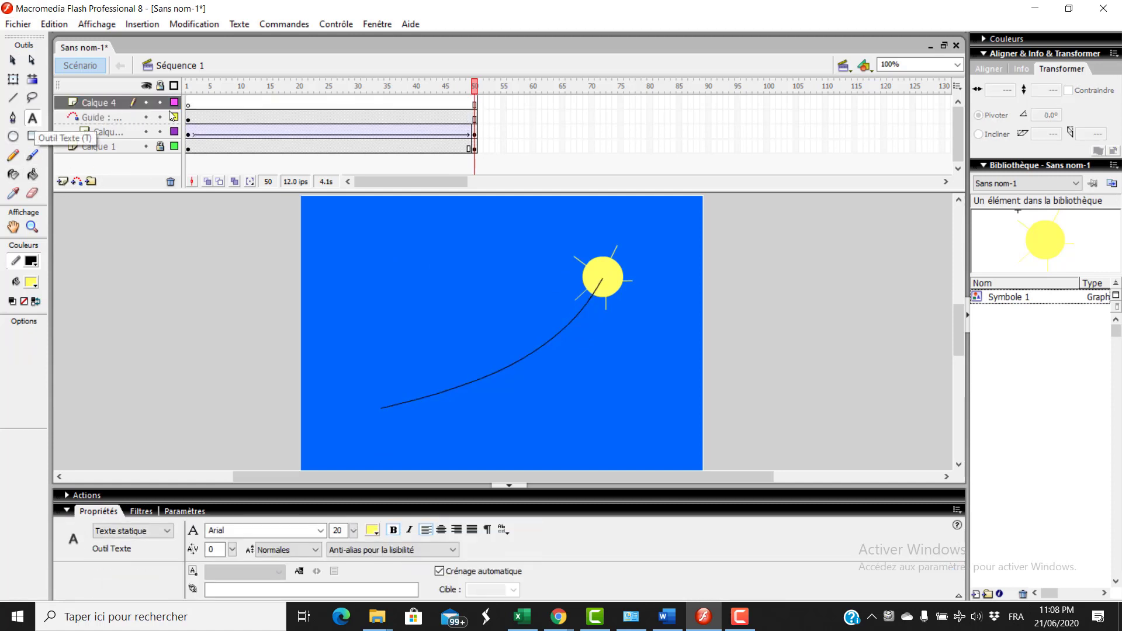
pyautogui.click(189, 103)
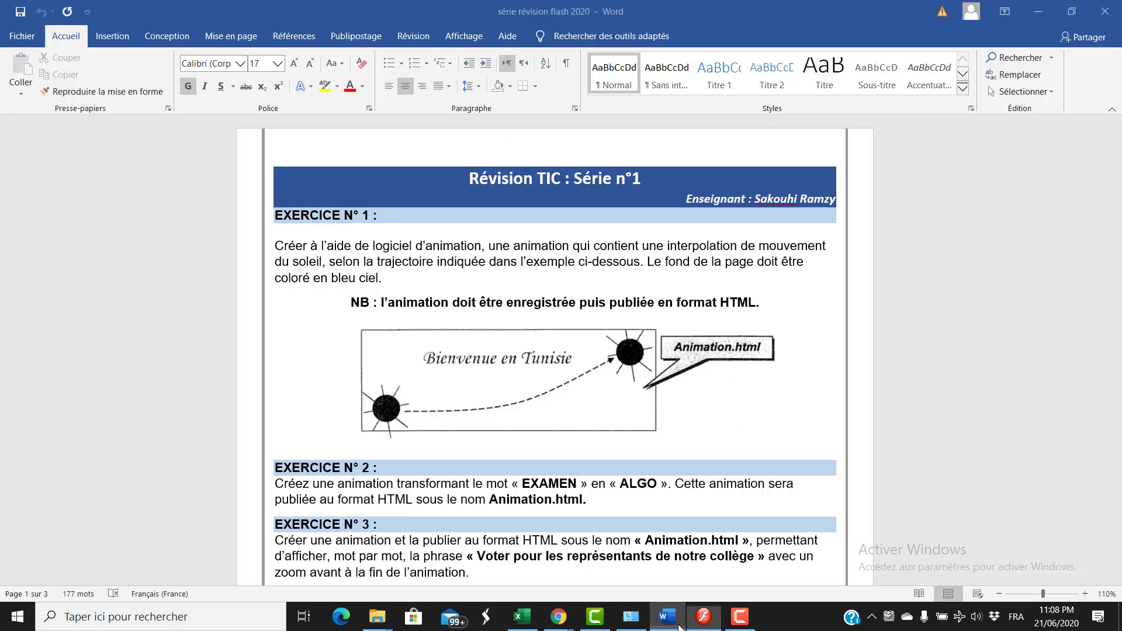
pyautogui.click(677, 624)
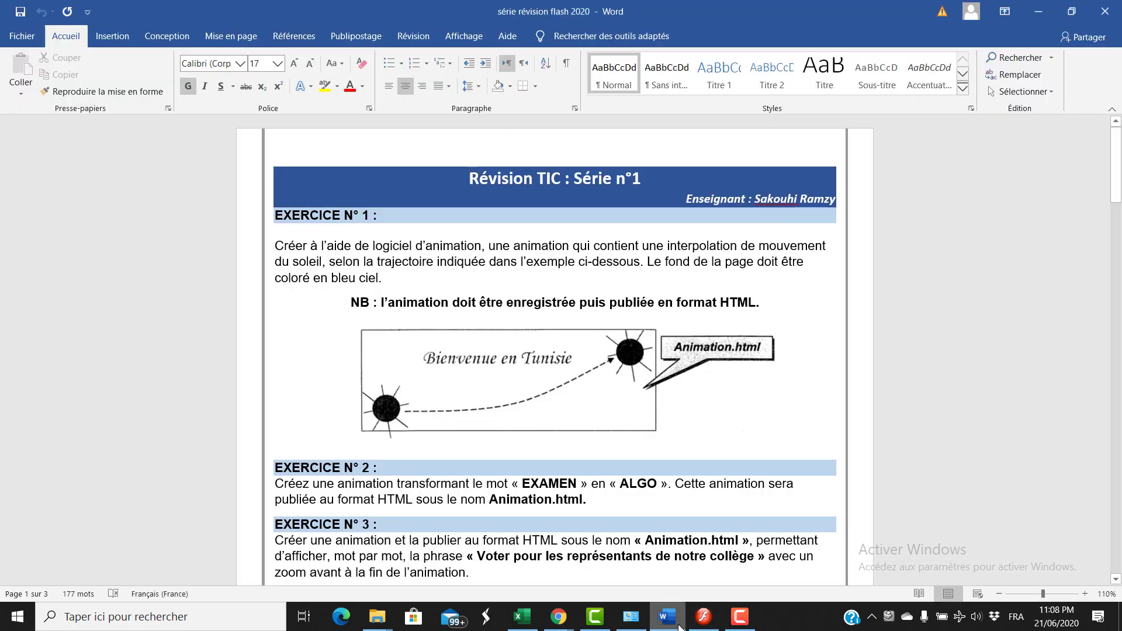
pyautogui.click(668, 620)
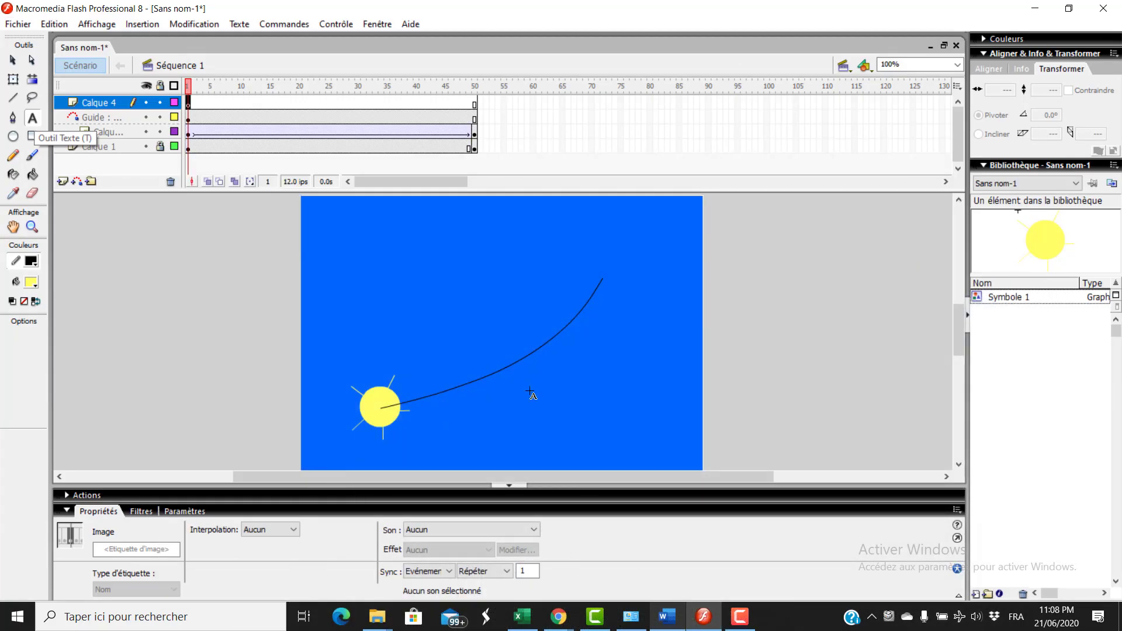
# Step: Write "BIENVENUE EN TUNISIE" in black on Calque 4 and place it near the stage's upper edge at about X 158, Y 24
pyautogui.click(400, 227)
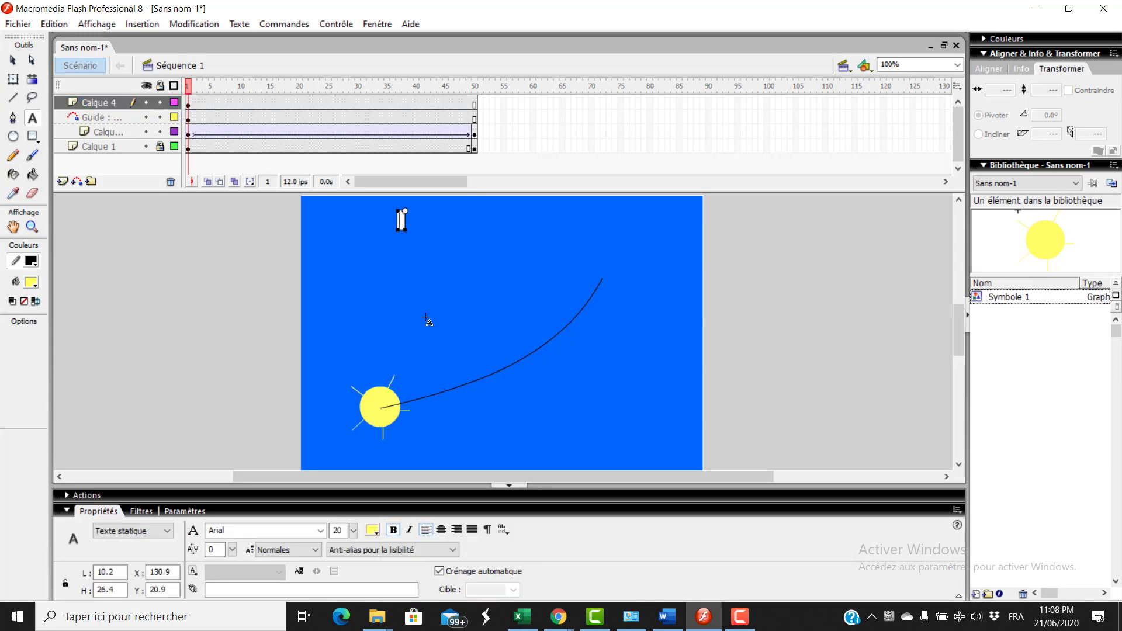
pyautogui.click(33, 285)
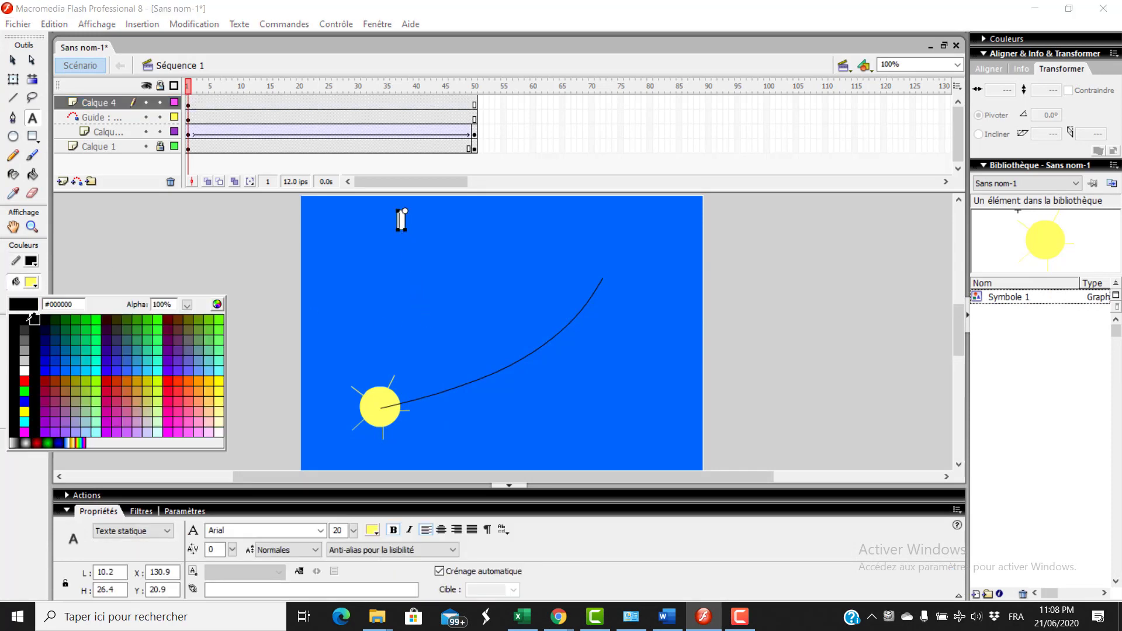
pyautogui.click(30, 320)
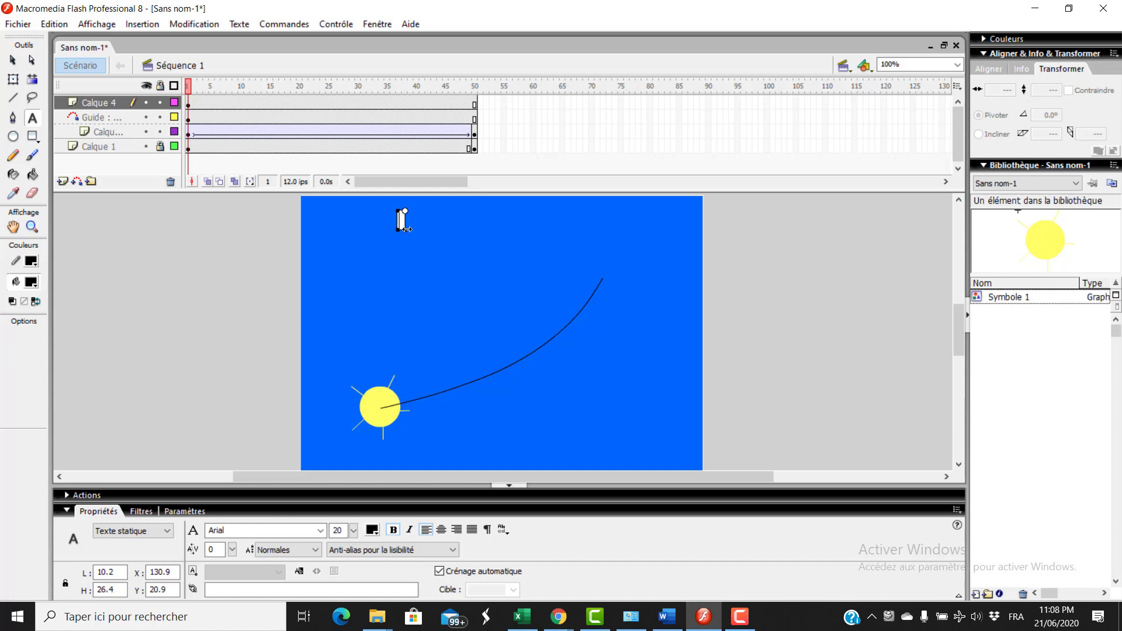
pyautogui.write('BIEN')
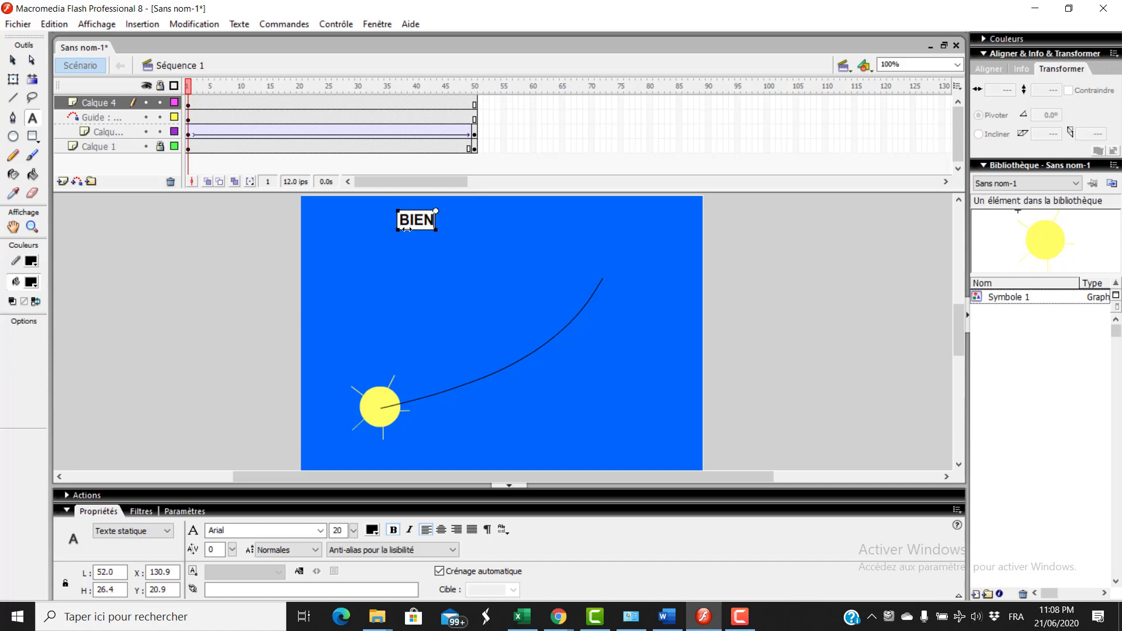
pyautogui.write('VENUE EN ')
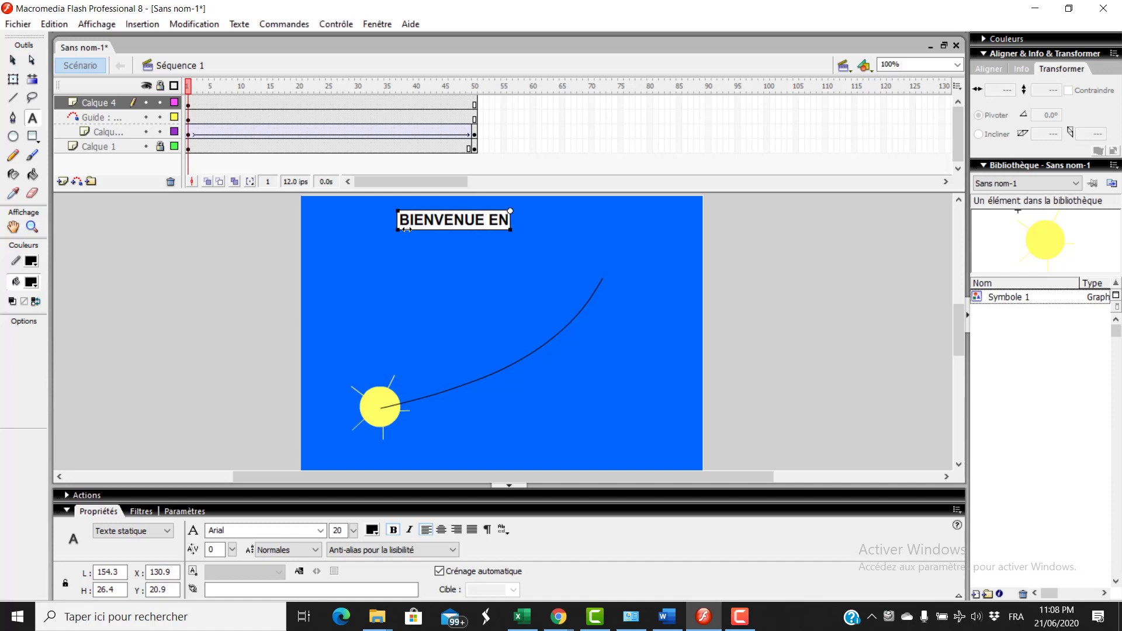
pyautogui.write('TUNISIE')
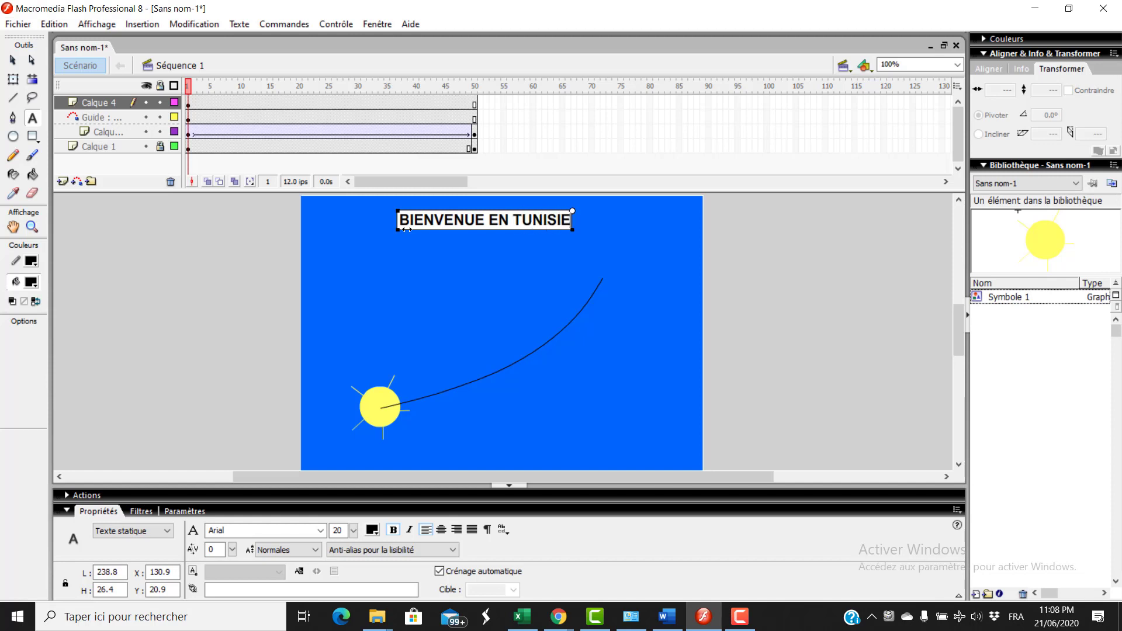
pyautogui.click(13, 61)
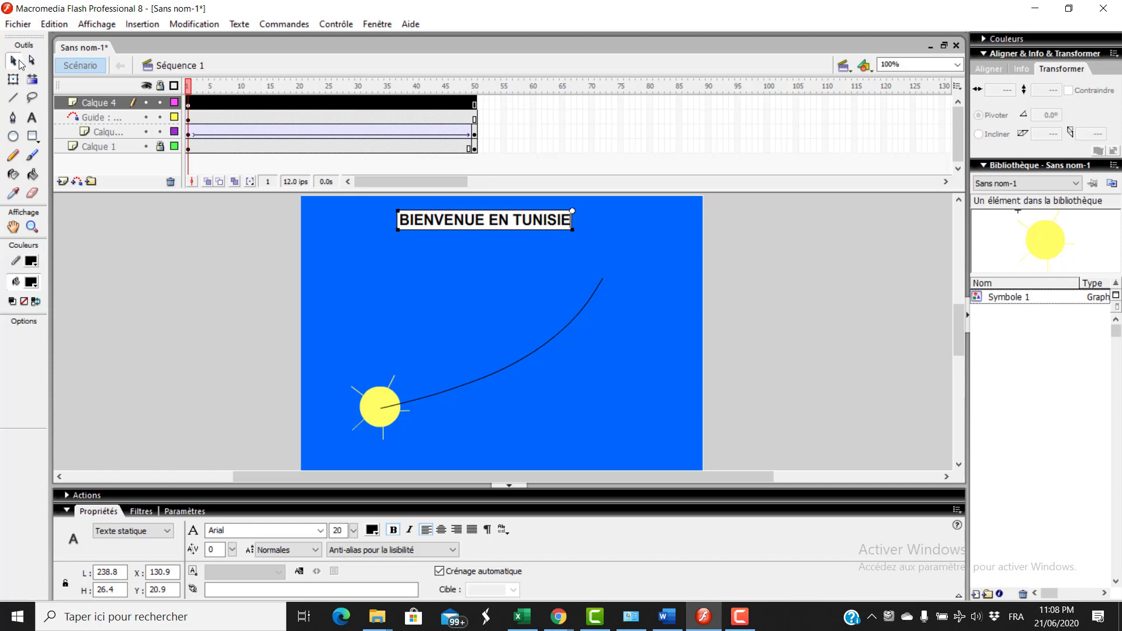
pyautogui.moveTo(501, 225); pyautogui.dragTo(521, 227)
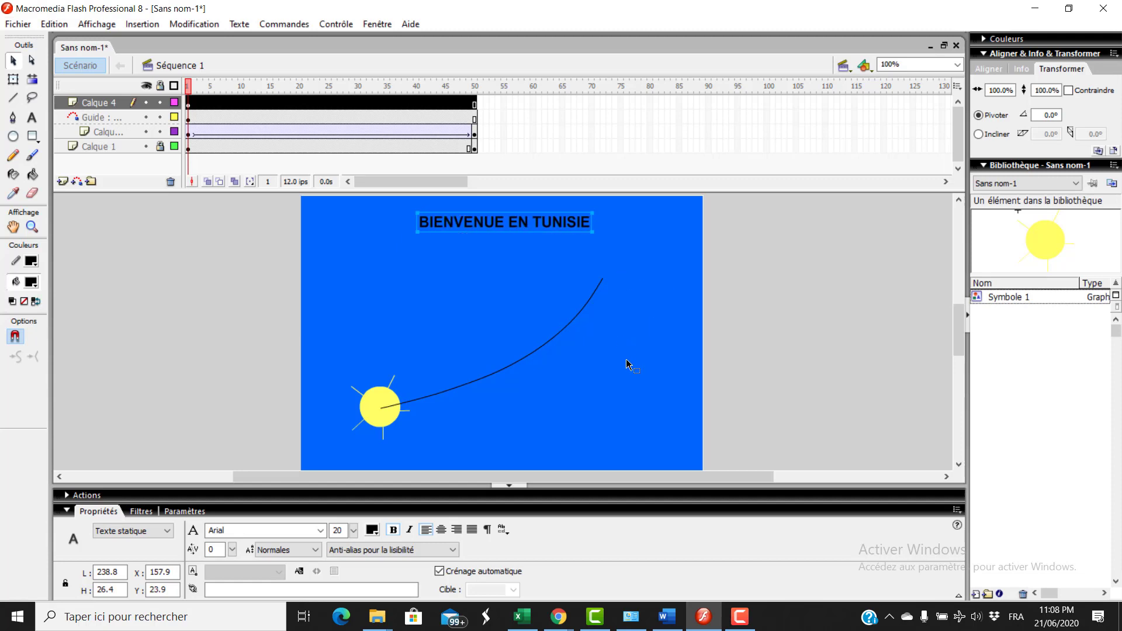
# Step: Test the movie in a preview window to check the sun's motion and the title, and close the preview
pyautogui.click(351, 25)
pyautogui.click(374, 132)
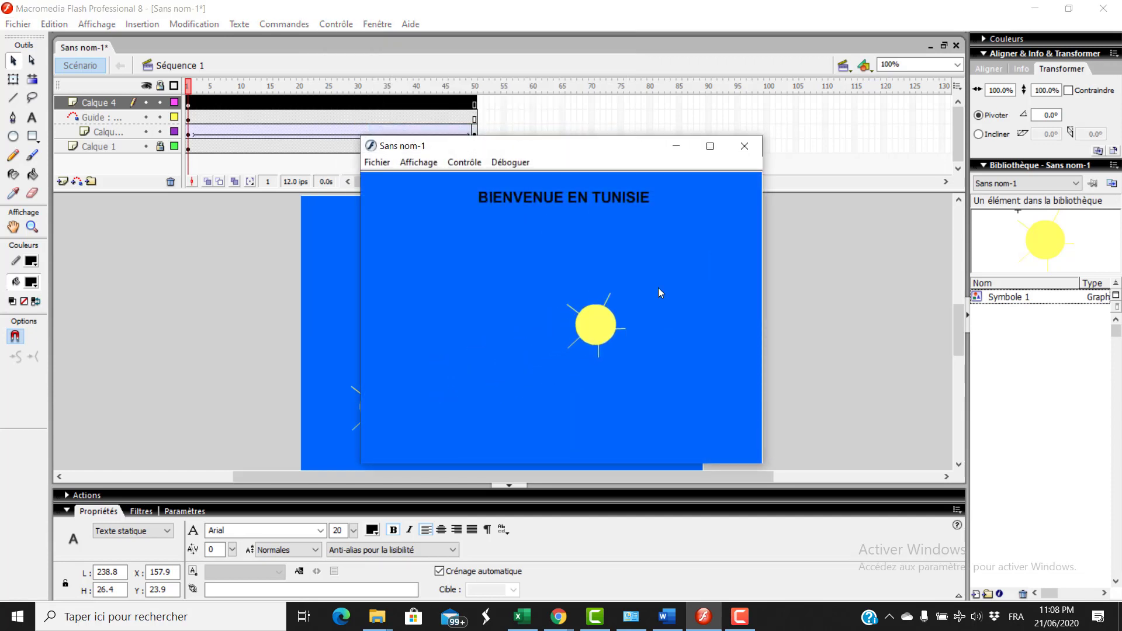
pyautogui.click(746, 147)
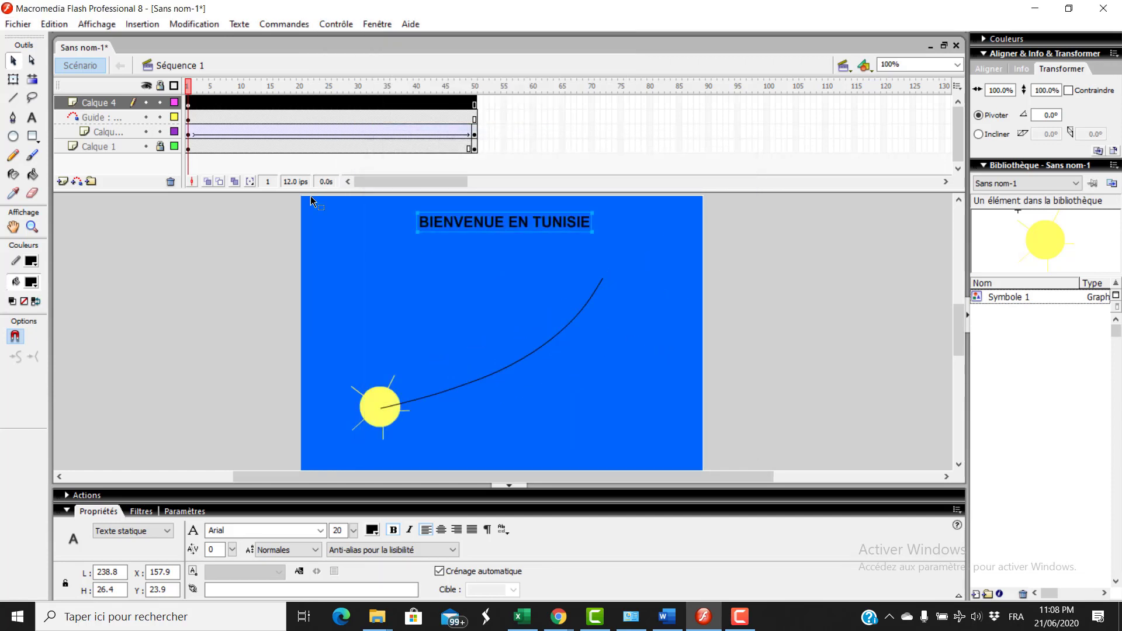
# Step: Start saving the document under a new name and create a folder named Exercice 1 inside BAC INFO on drive C
pyautogui.click(18, 26)
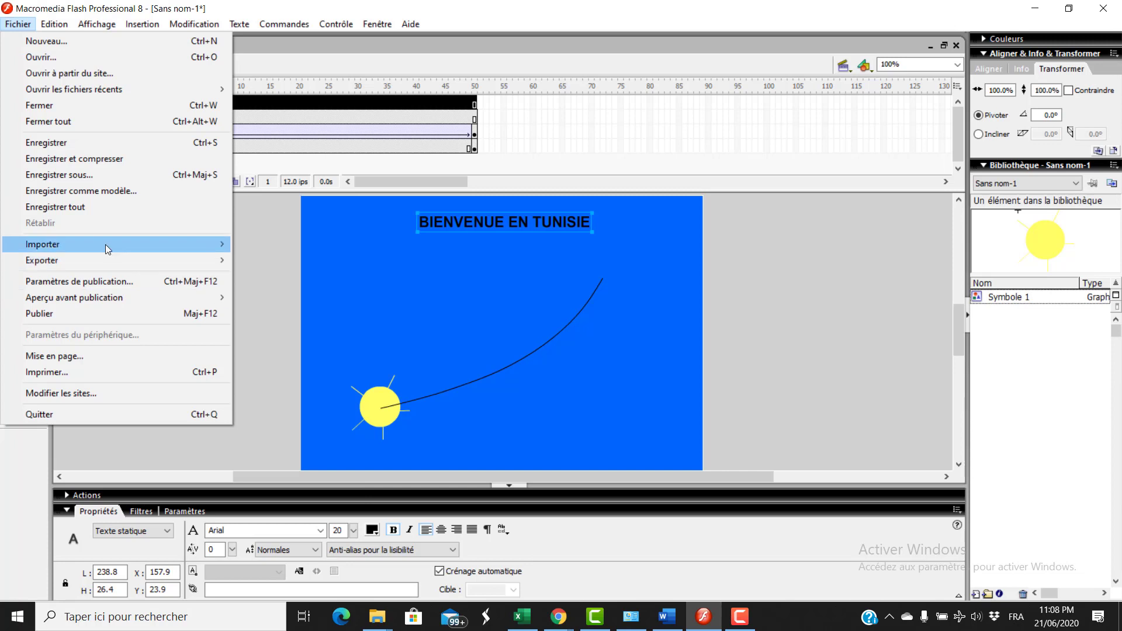
pyautogui.moveTo(108, 249)
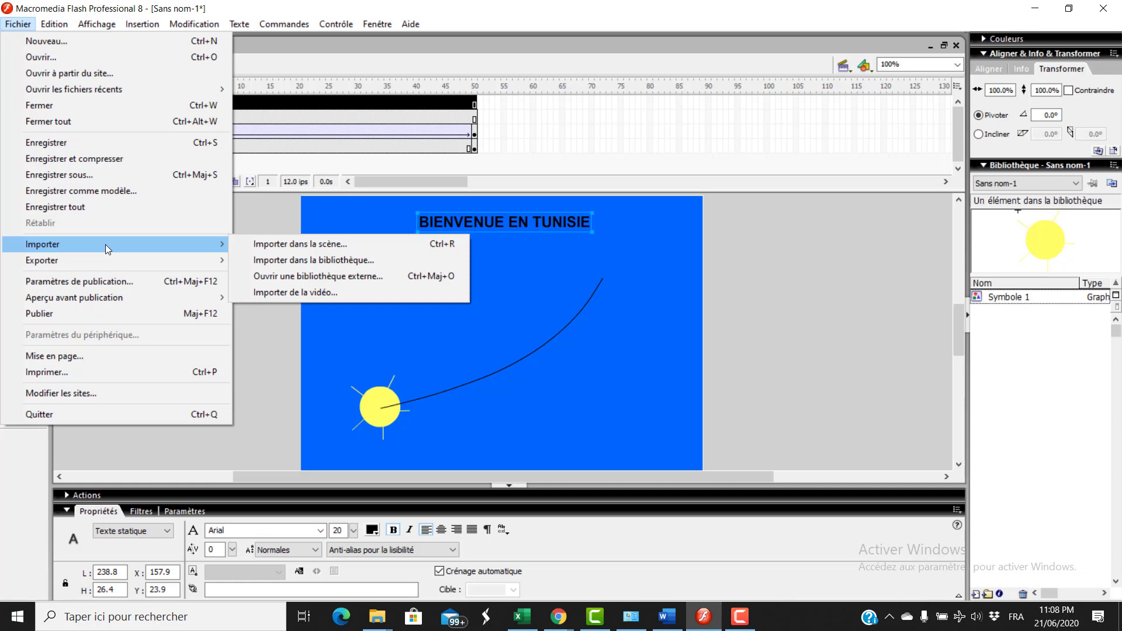
pyautogui.click(41, 175)
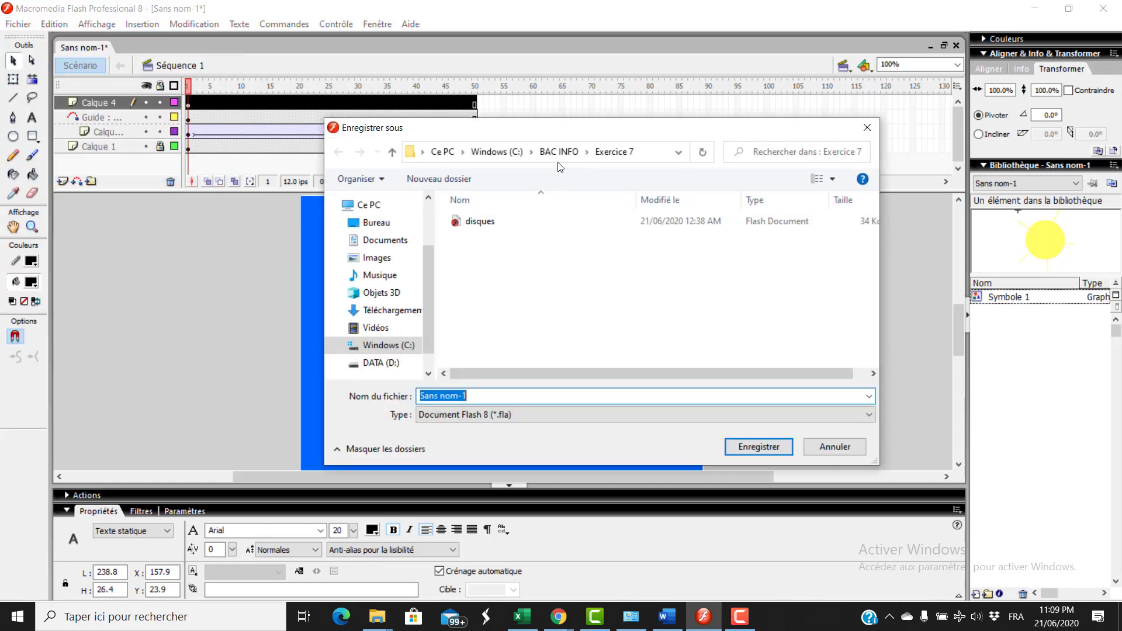
pyautogui.click(559, 152)
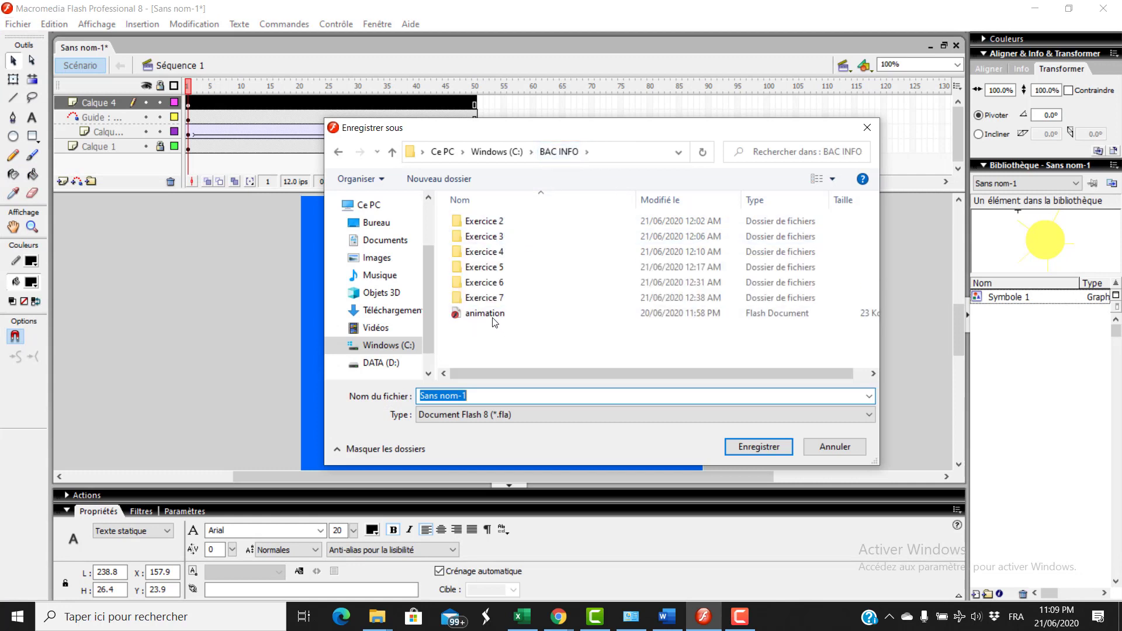
pyautogui.rightClick(520, 345)
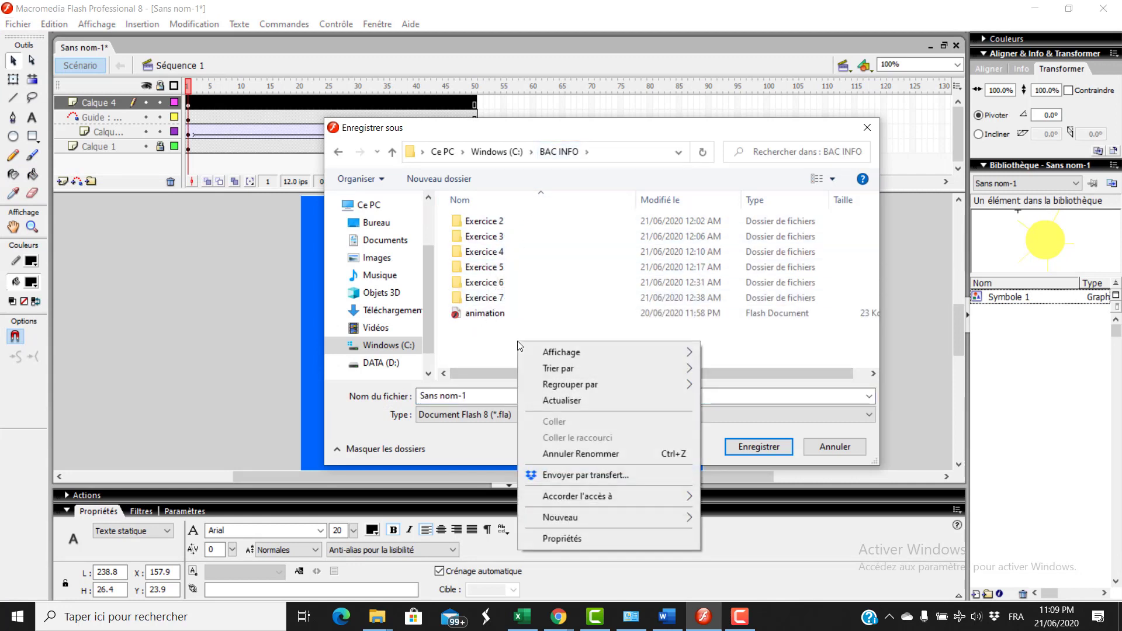
pyautogui.moveTo(574, 518)
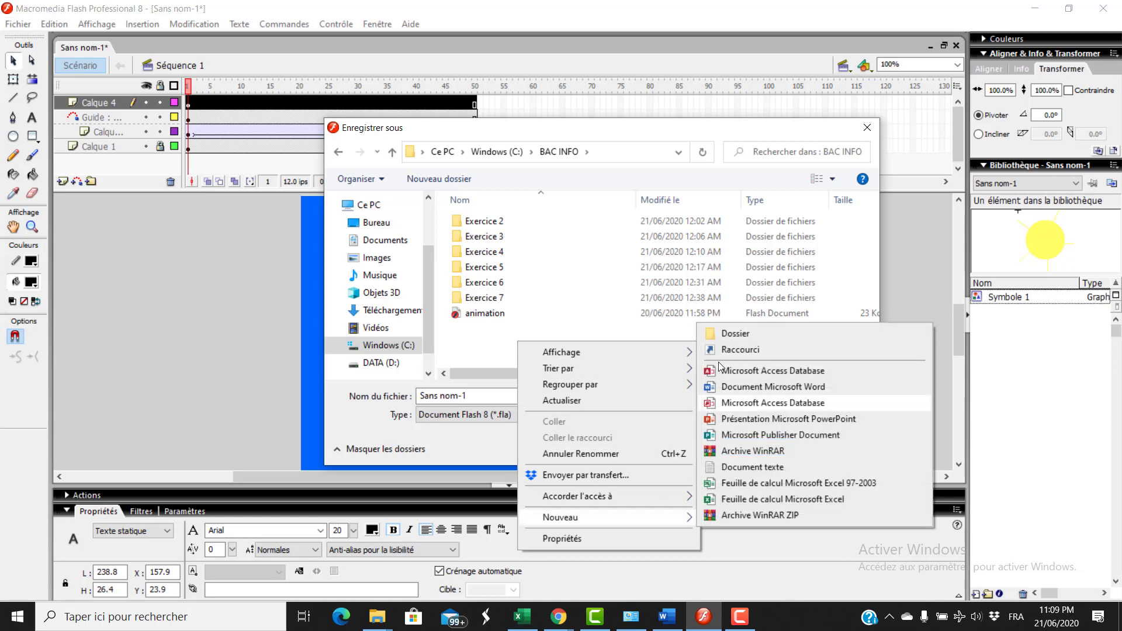
pyautogui.click(728, 338)
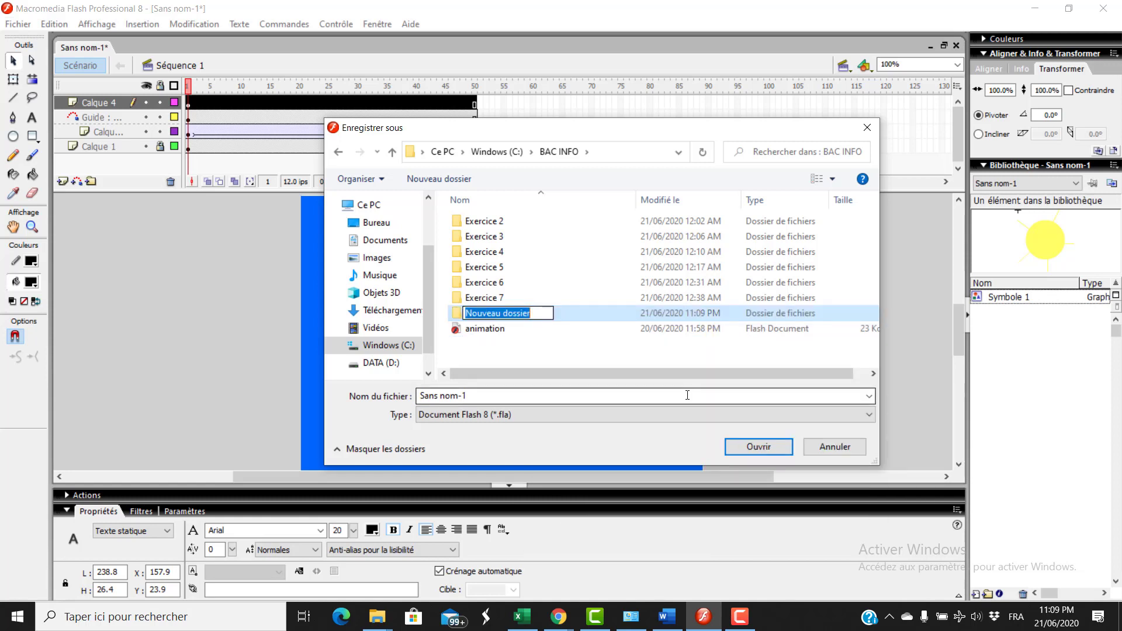
pyautogui.write('EC')
pyautogui.press('BackSpace')
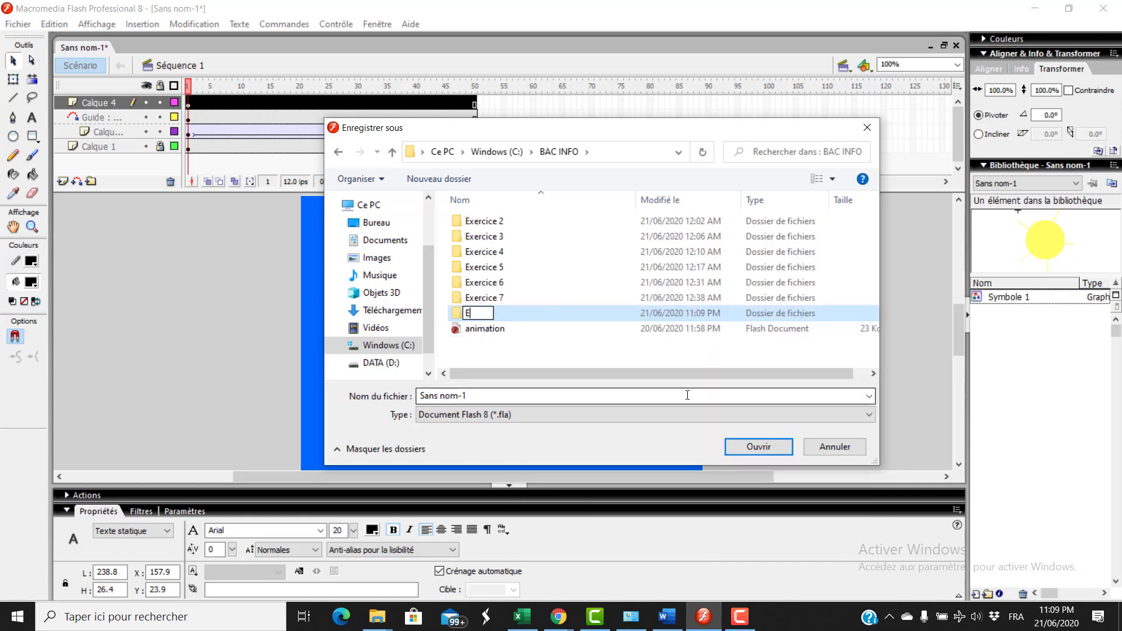
pyautogui.write('xercice 1')
pyautogui.press('Return')
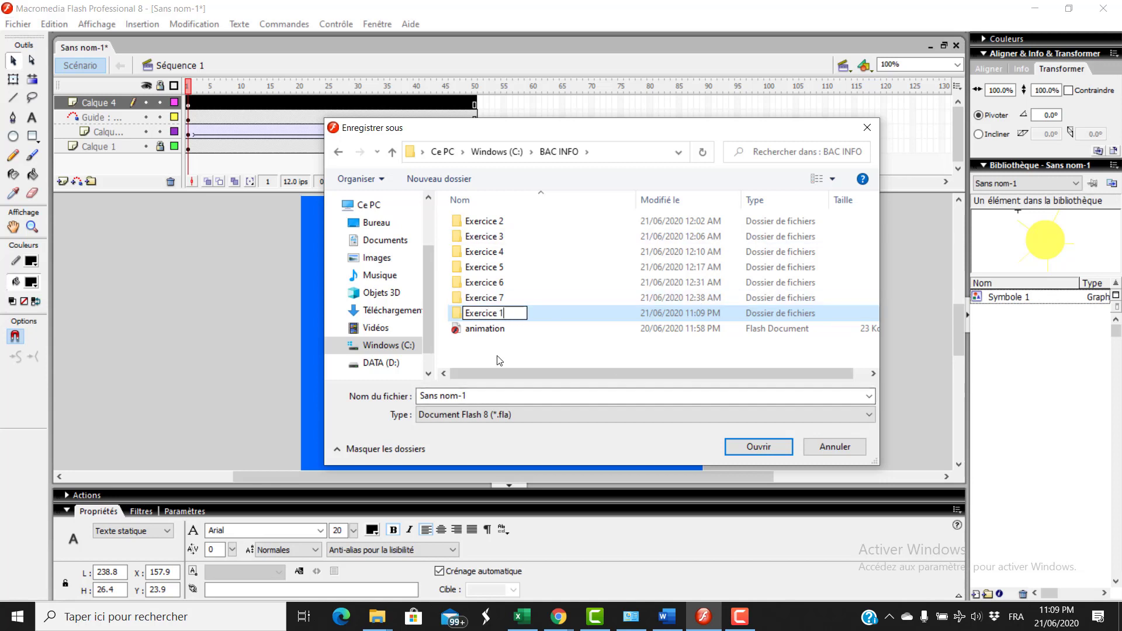
# Step: Save the document as animation in the Exercice 1 folder, as a Flash 8 document
pyautogui.click(496, 337)
pyautogui.doubleClick(502, 222)
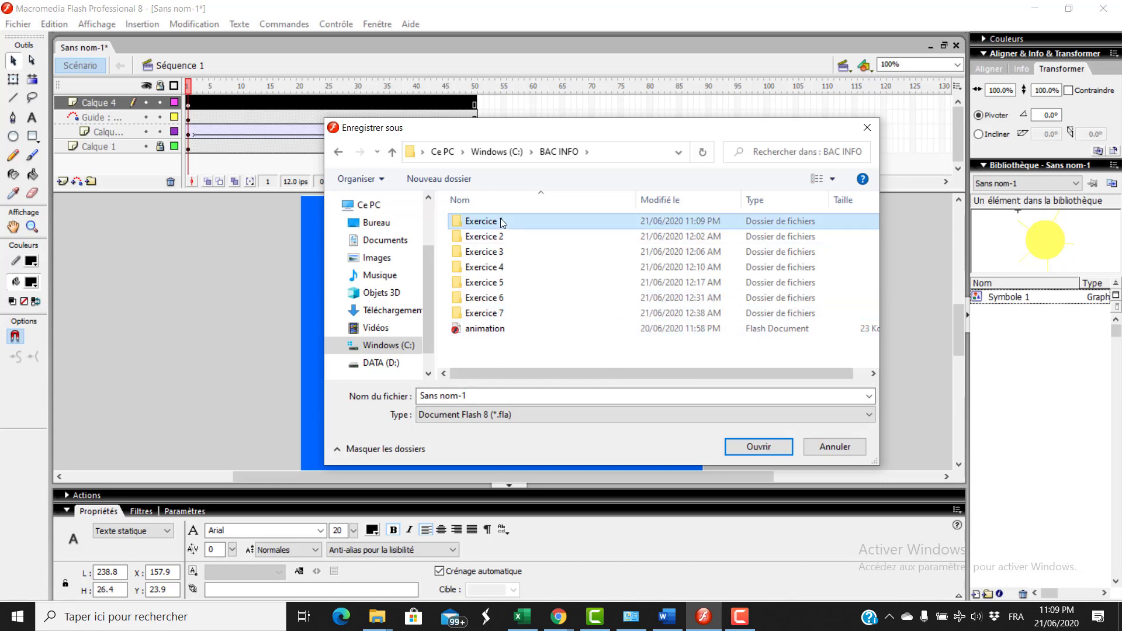
pyautogui.moveTo(466, 402); pyautogui.dragTo(418, 397)
pyautogui.write('animation')
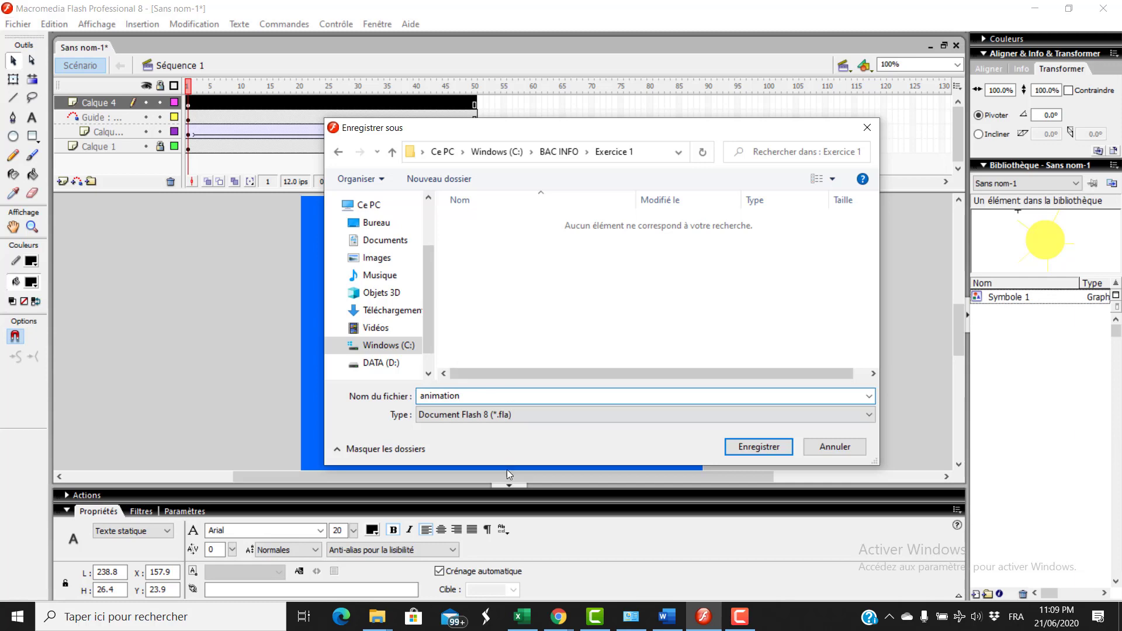
pyautogui.click(757, 447)
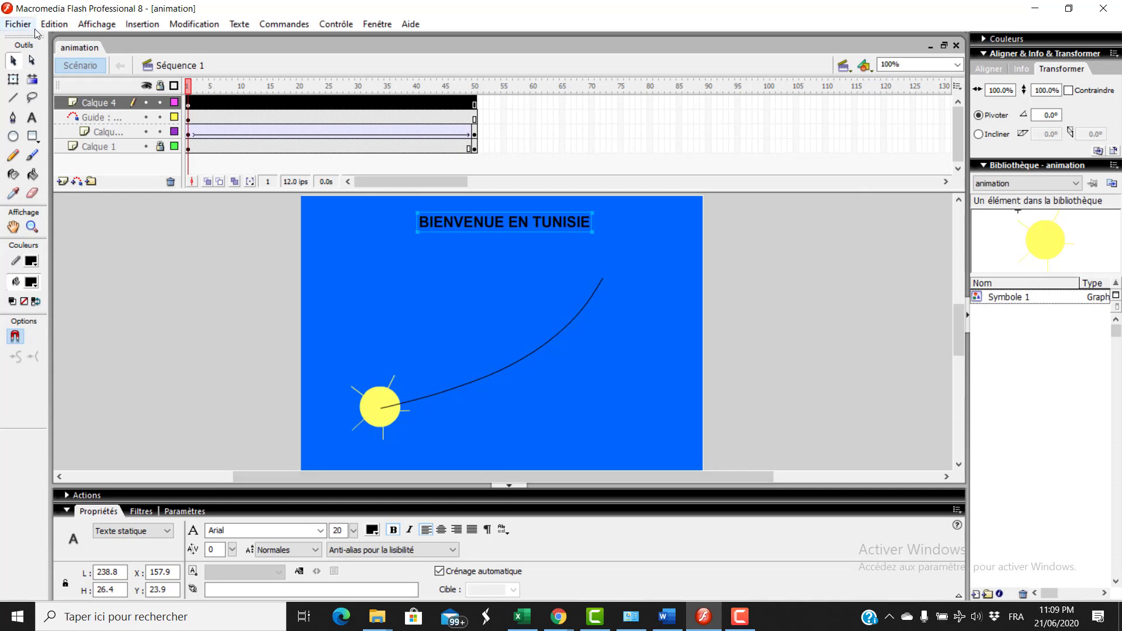
# Step: Switch to File Explorer and browse drive C to BAC INFO and its Exercice 1 folder to check the saved document
pyautogui.moveTo(368, 616)
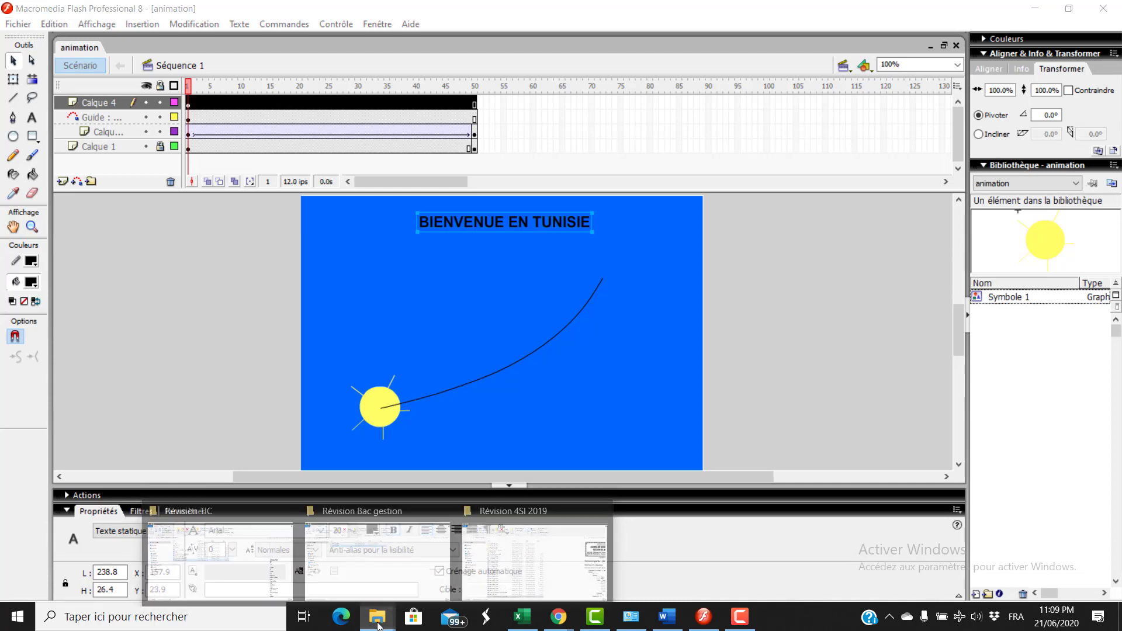
pyautogui.click(369, 565)
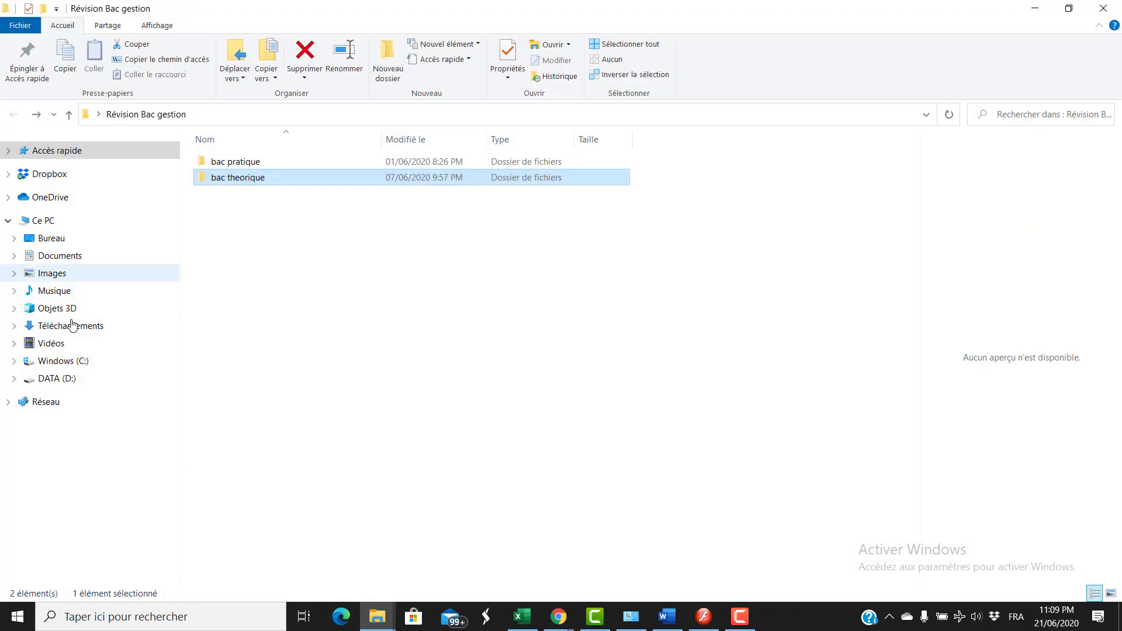
pyautogui.click(58, 362)
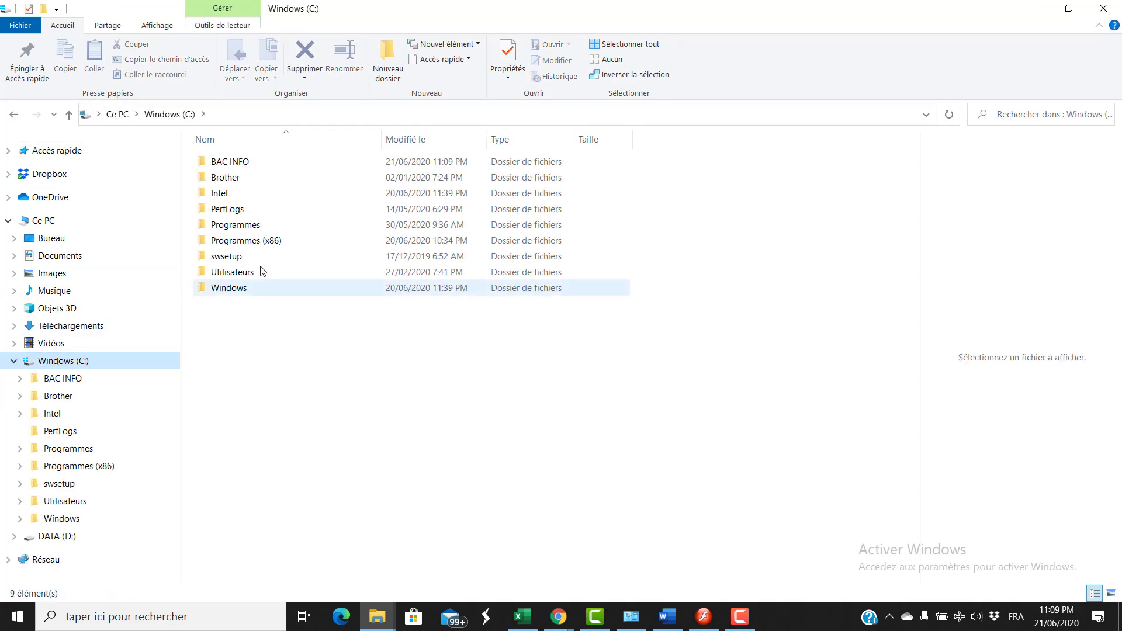
pyautogui.click(236, 164)
pyautogui.doubleClick(236, 163)
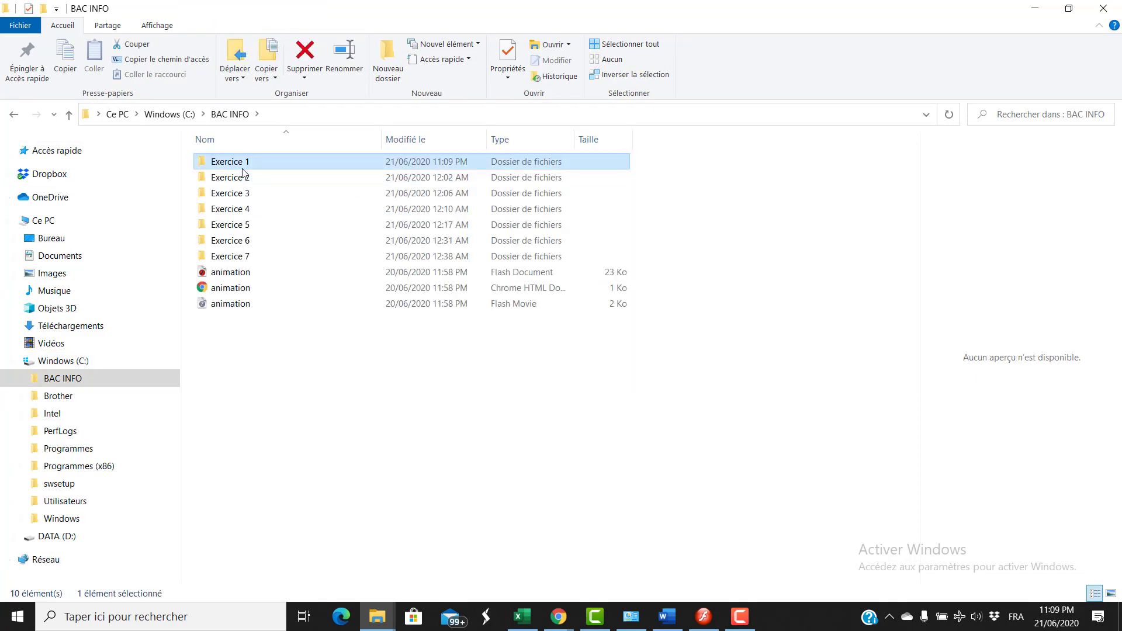
pyautogui.doubleClick(236, 164)
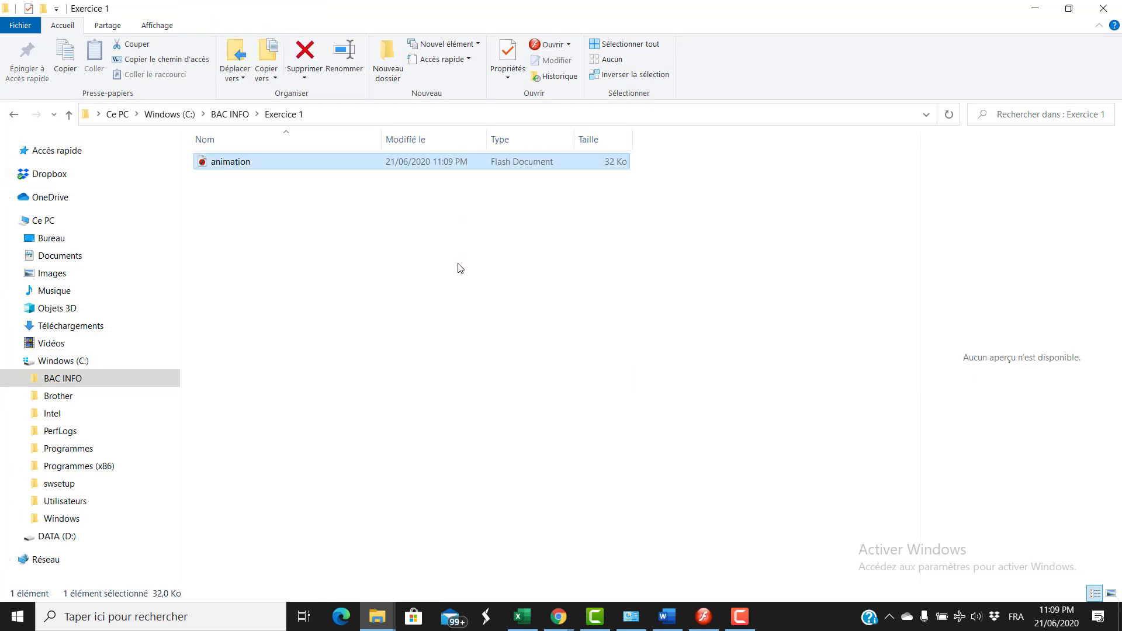
# Step: Switch back to Flash and publish the animation document
pyautogui.click(703, 616)
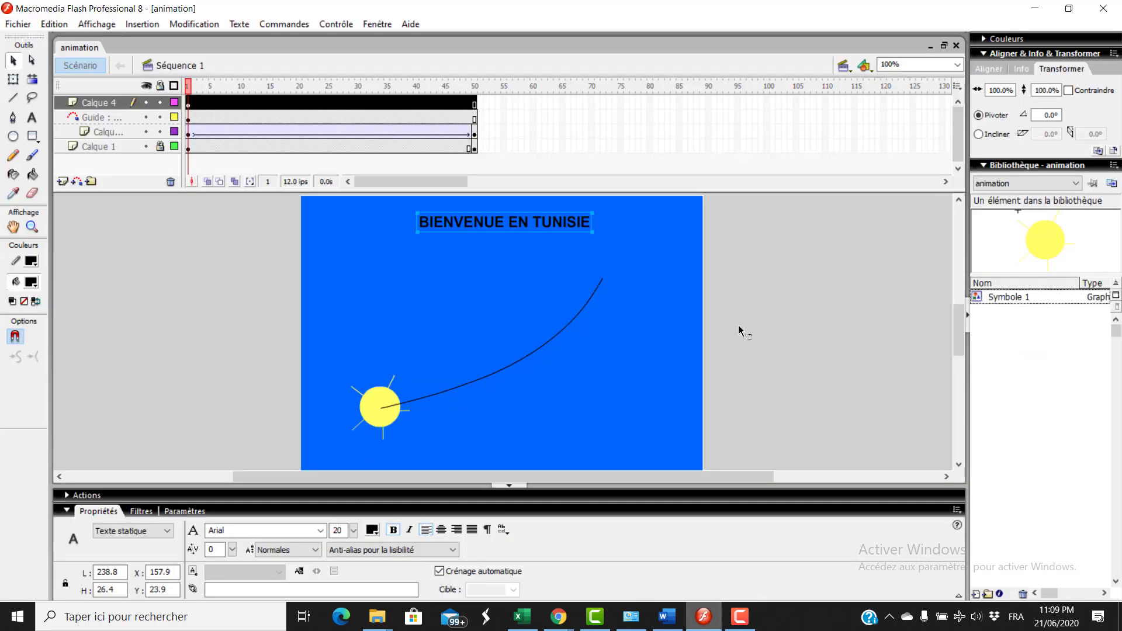
pyautogui.click(18, 24)
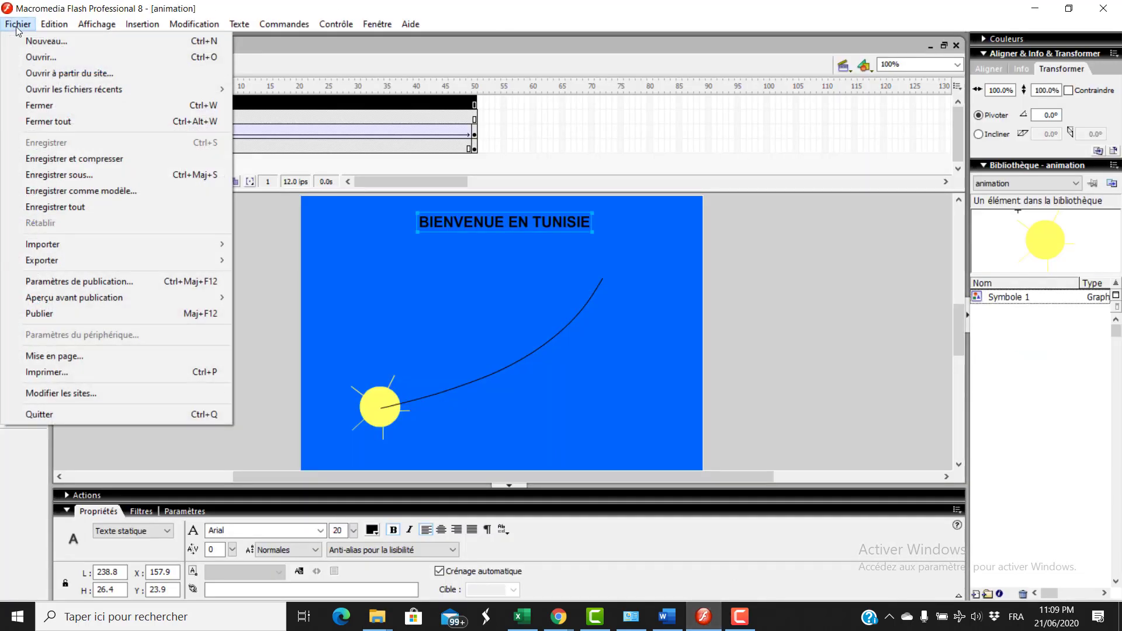
pyautogui.click(87, 314)
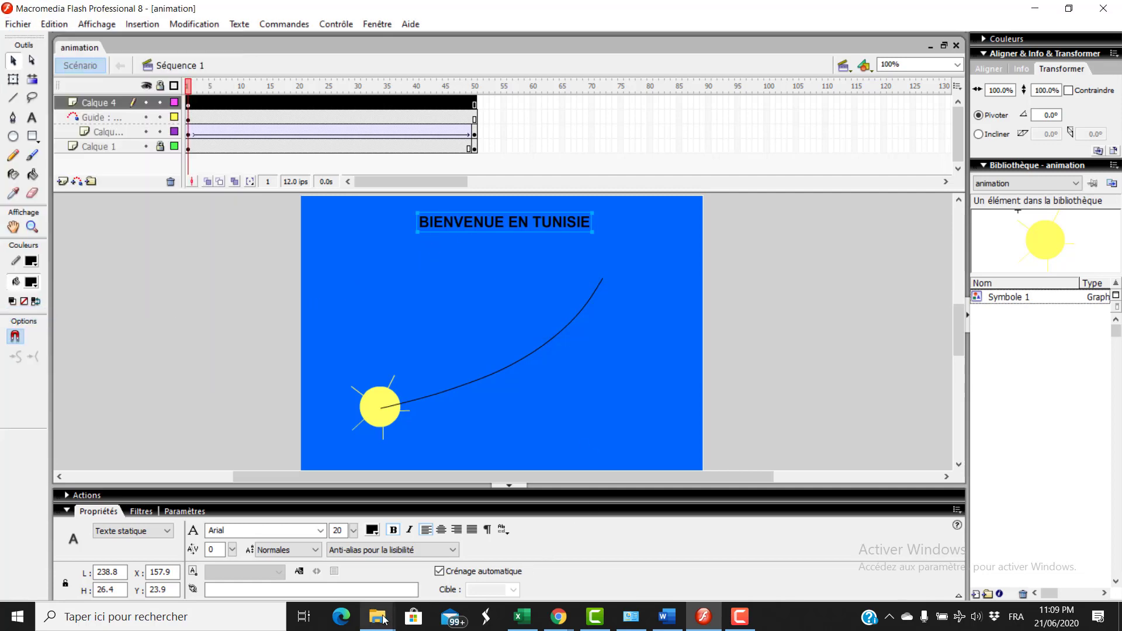
# Step: Open the published animation HTML page from the Exercice 1 folder in Chrome, allow Flash Player to run it, and close the browser
pyautogui.moveTo(378, 617)
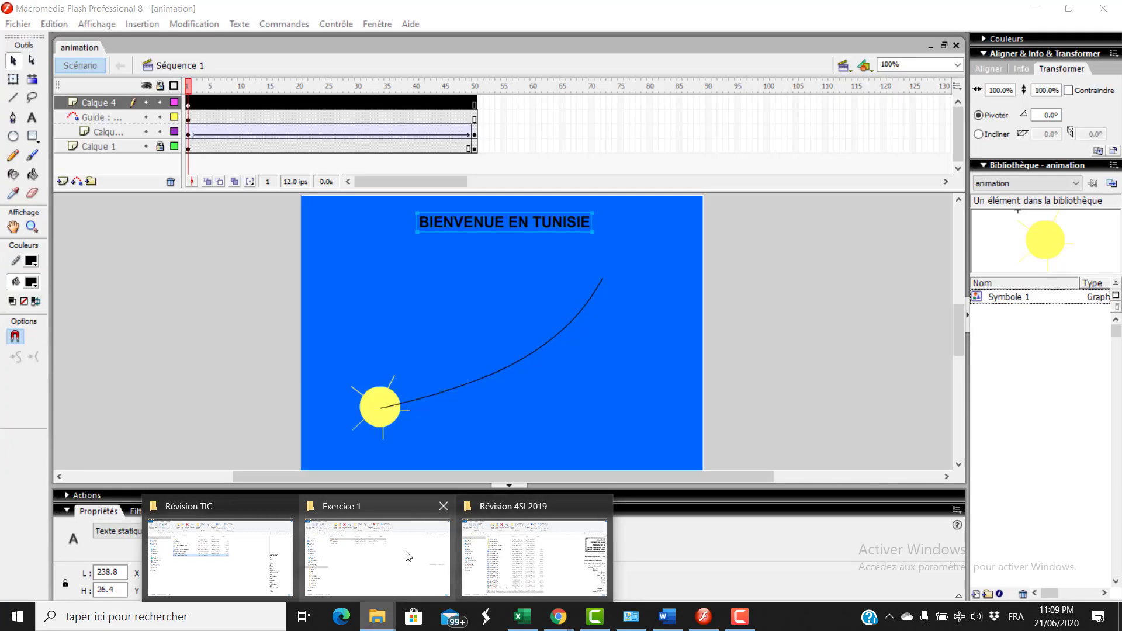
pyautogui.click(408, 556)
pyautogui.click(303, 237)
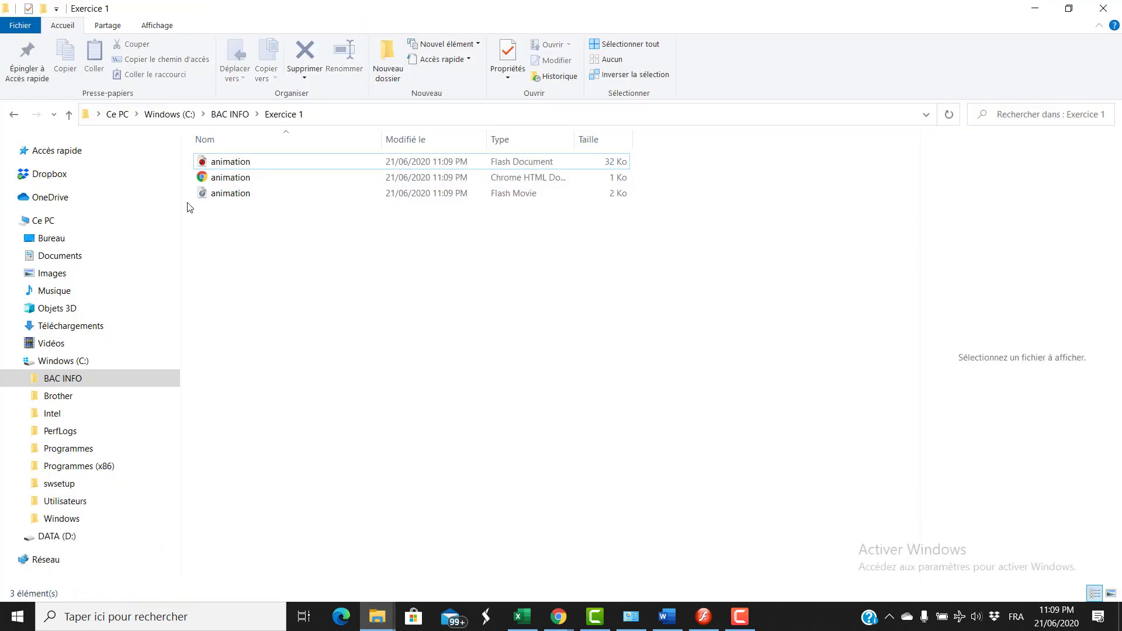
pyautogui.click(222, 165)
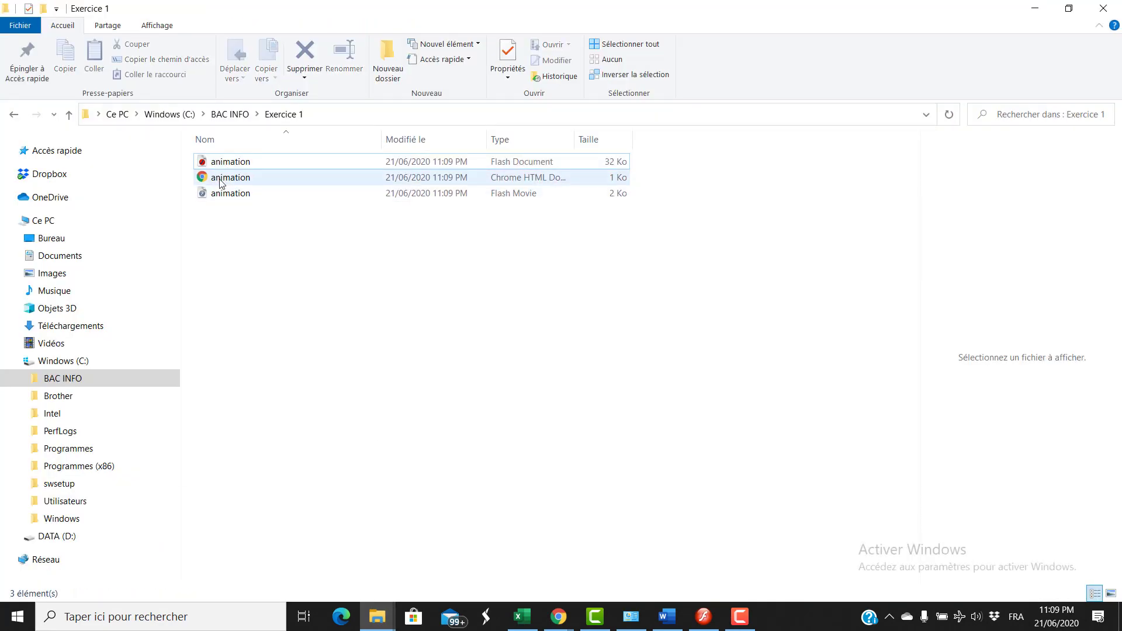
pyautogui.click(221, 183)
pyautogui.doubleClick(221, 182)
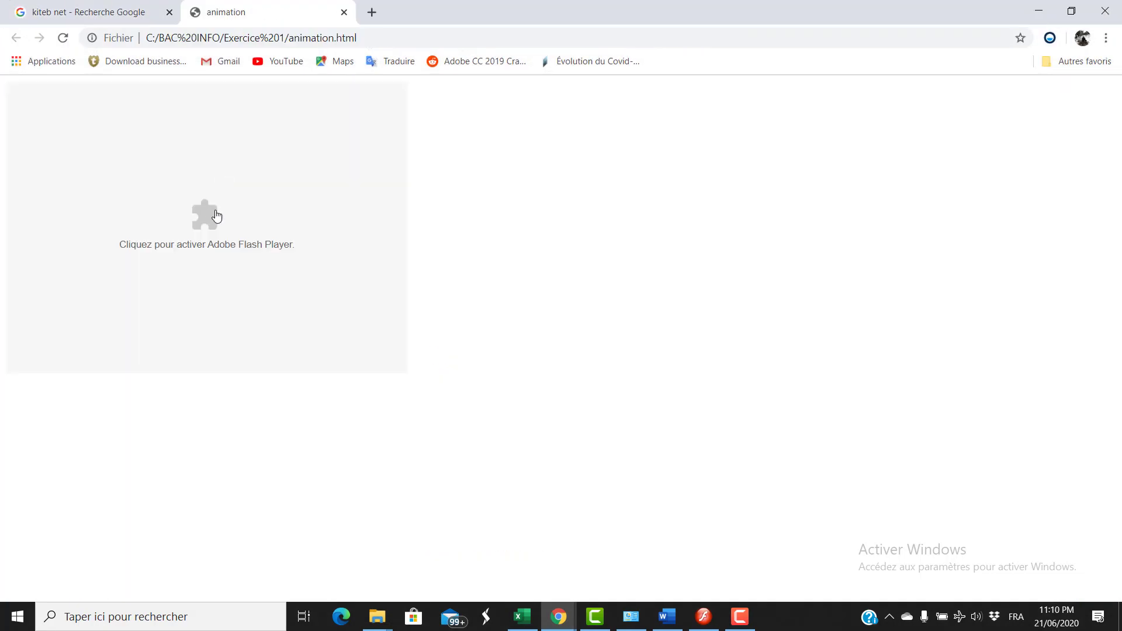
pyautogui.click(213, 214)
pyautogui.click(213, 151)
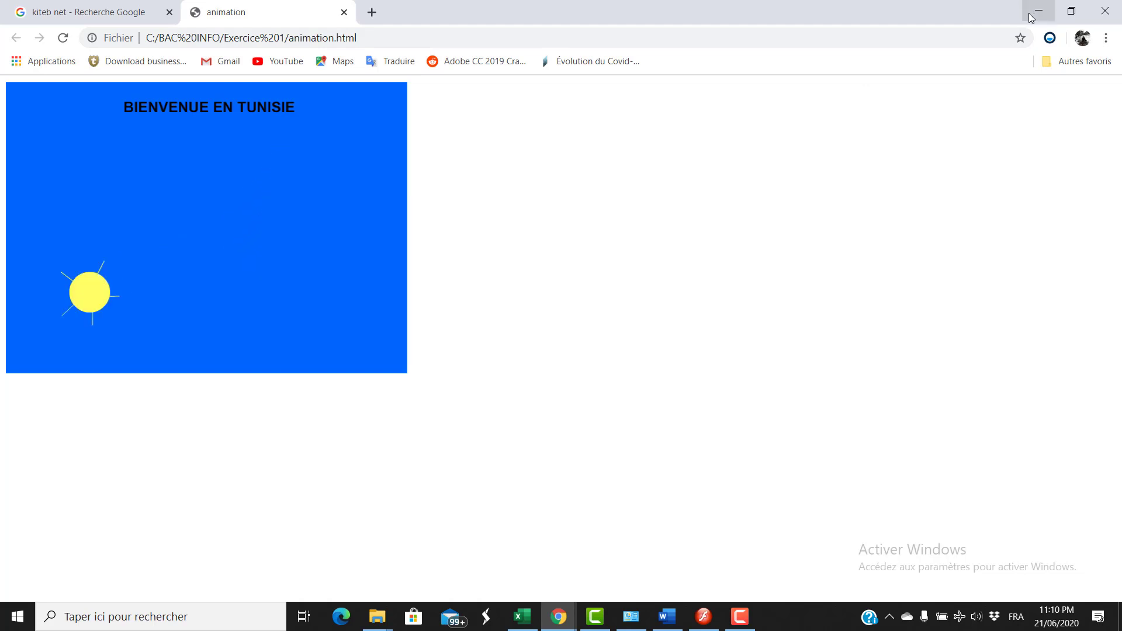
pyautogui.click(1107, 11)
# Step: Switch to the Word document série révision flash 2020 and read the instructions for Exercice N° 2
pyautogui.click(697, 623)
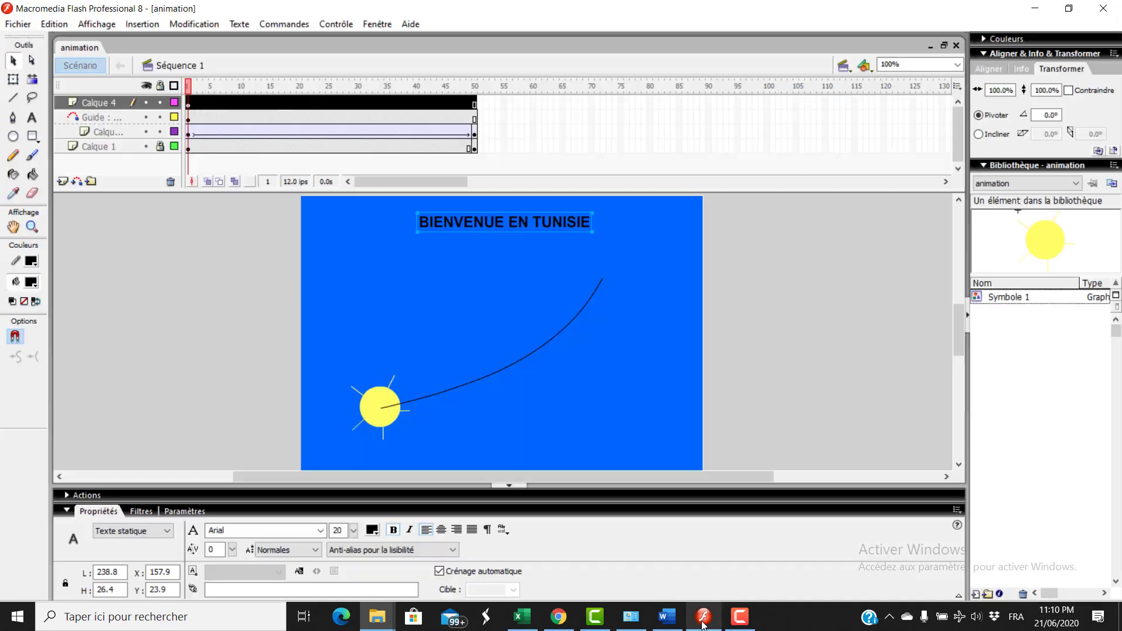
pyautogui.click(667, 620)
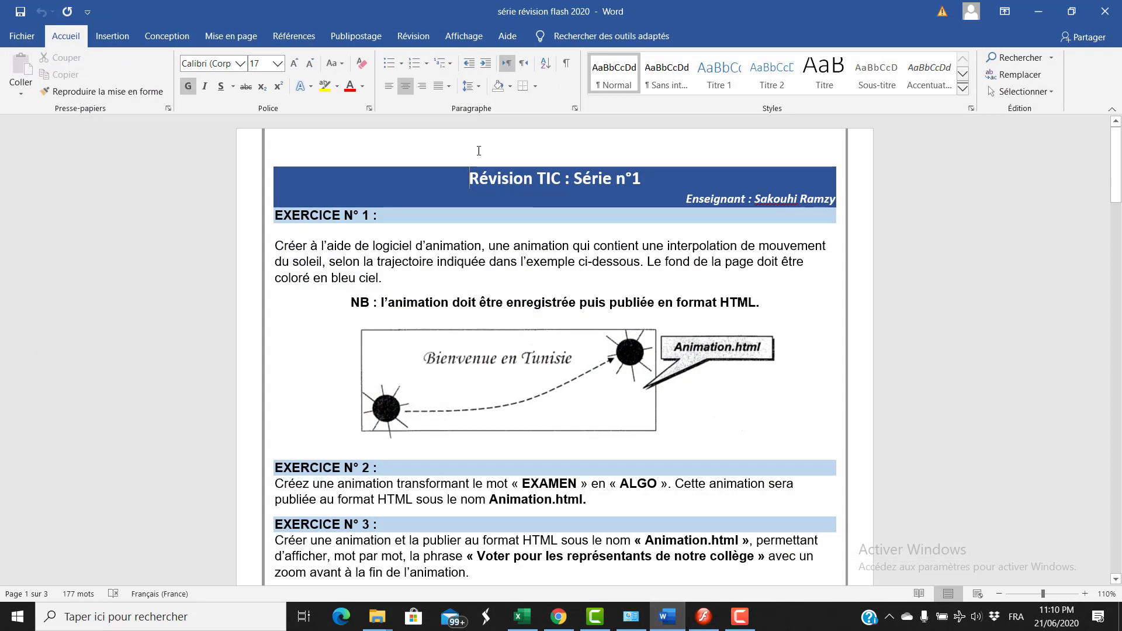
pyautogui.scroll(-5, 501, 296)
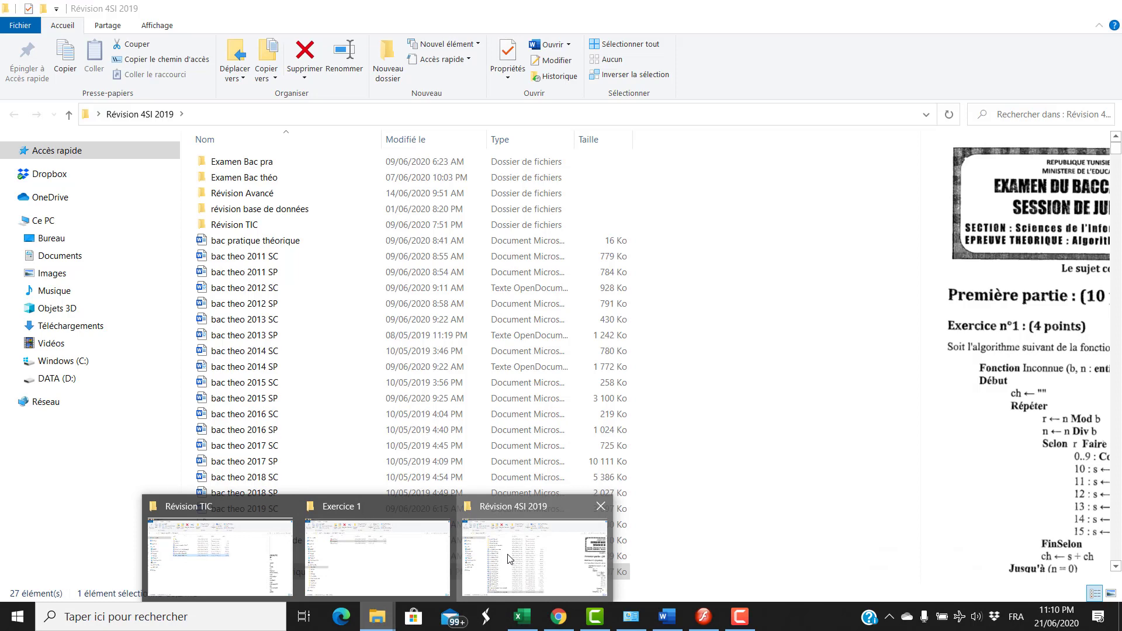
# Step: In File Explorer, delete the folders Exercice 2 to Exercice 7 and the three loose animation files from BAC INFO
pyautogui.click(353, 593)
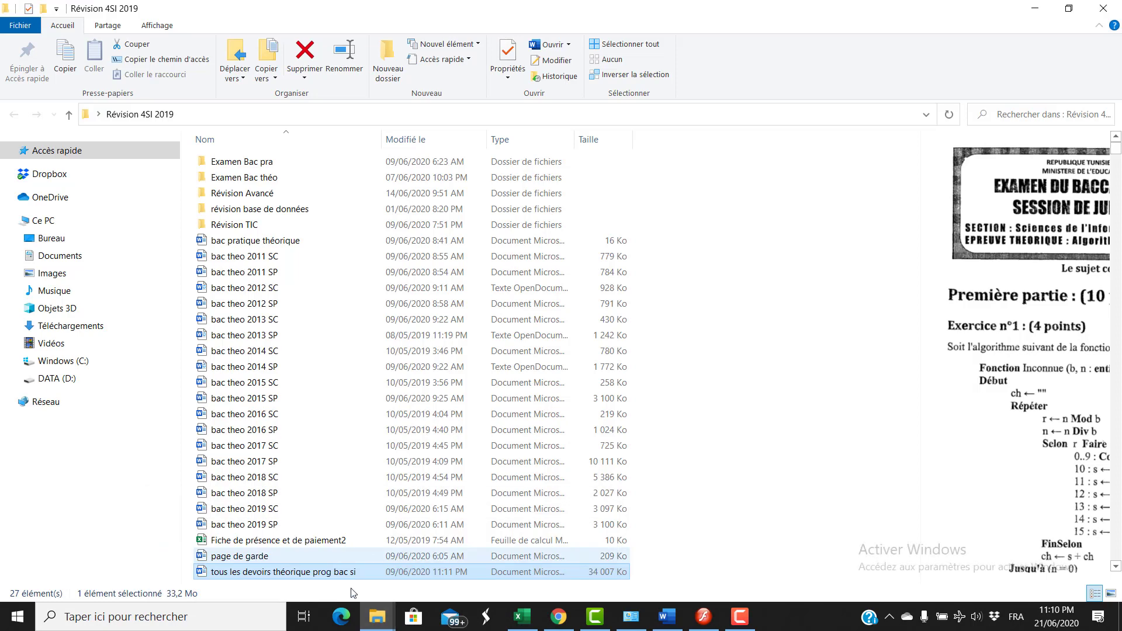
pyautogui.moveTo(377, 616)
pyautogui.click(362, 541)
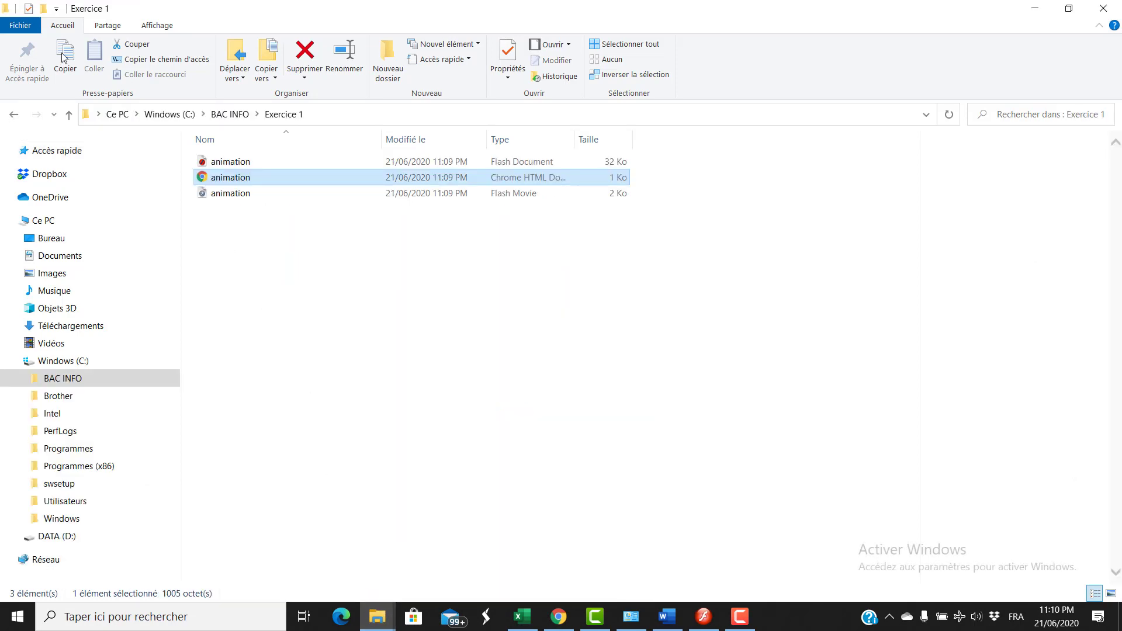
pyautogui.click(10, 117)
pyautogui.click(221, 181)
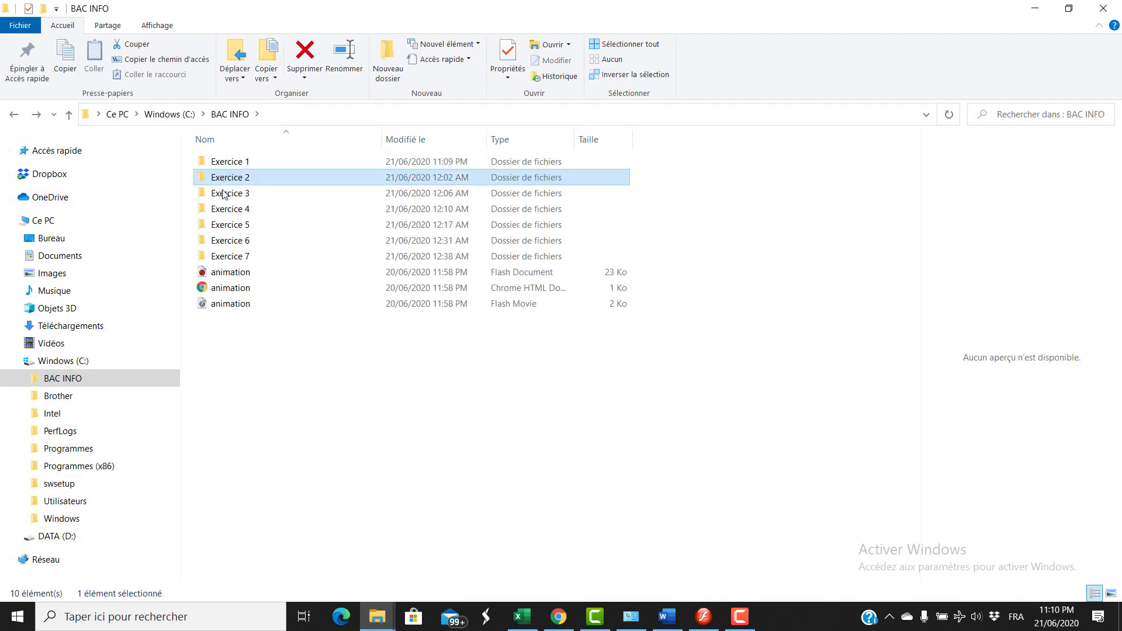
pyautogui.moveTo(222, 201); pyautogui.dragTo(225, 340)
pyautogui.press('Delete')
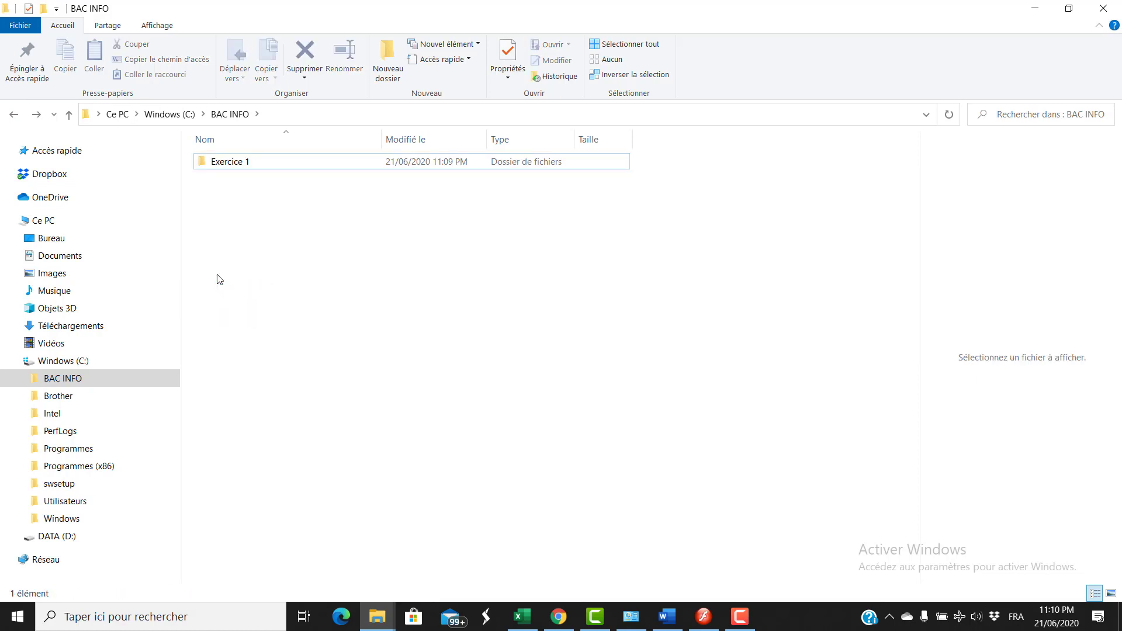
# Step: Reread the Exercice N° 2 instructions in Word, then switch to Flash and create a new Flash document
pyautogui.click(671, 625)
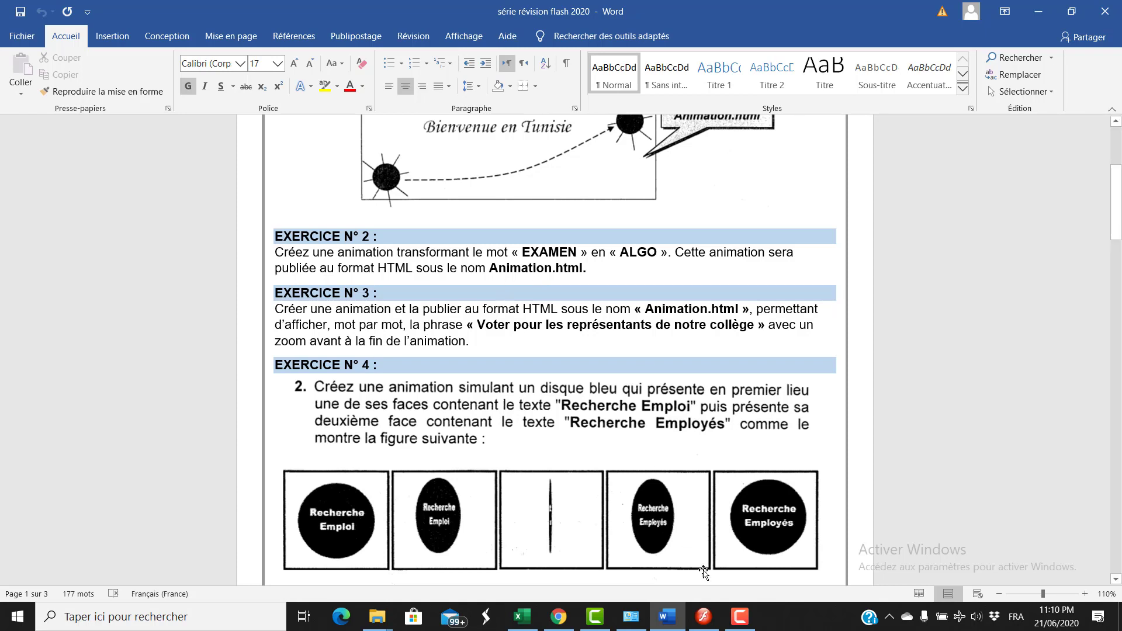
pyautogui.click(704, 617)
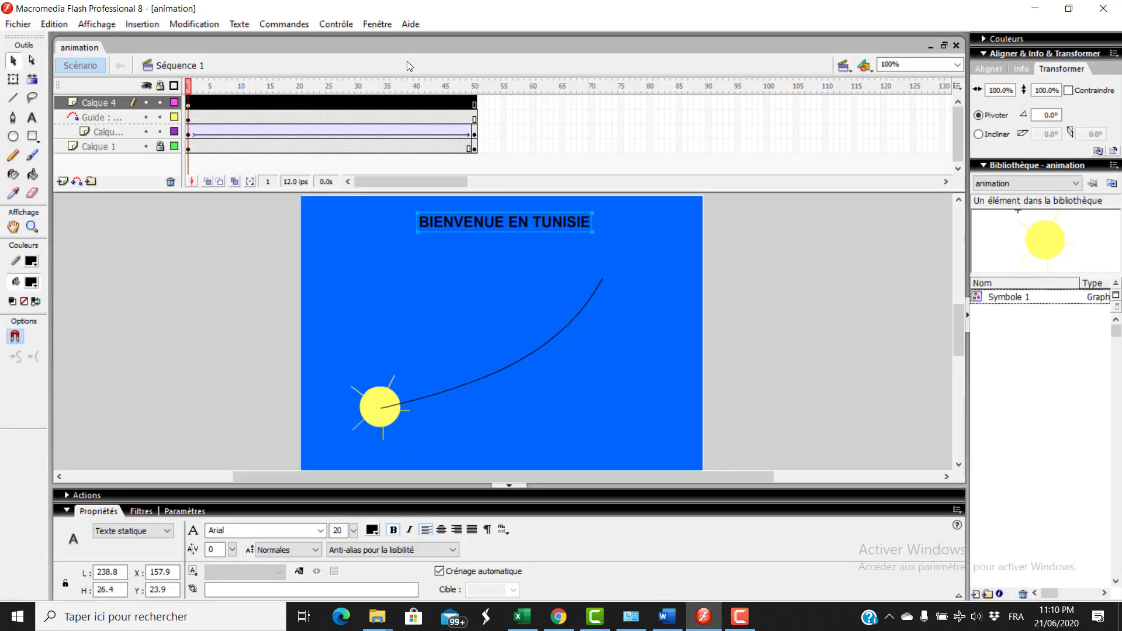
pyautogui.click(26, 24)
pyautogui.click(35, 40)
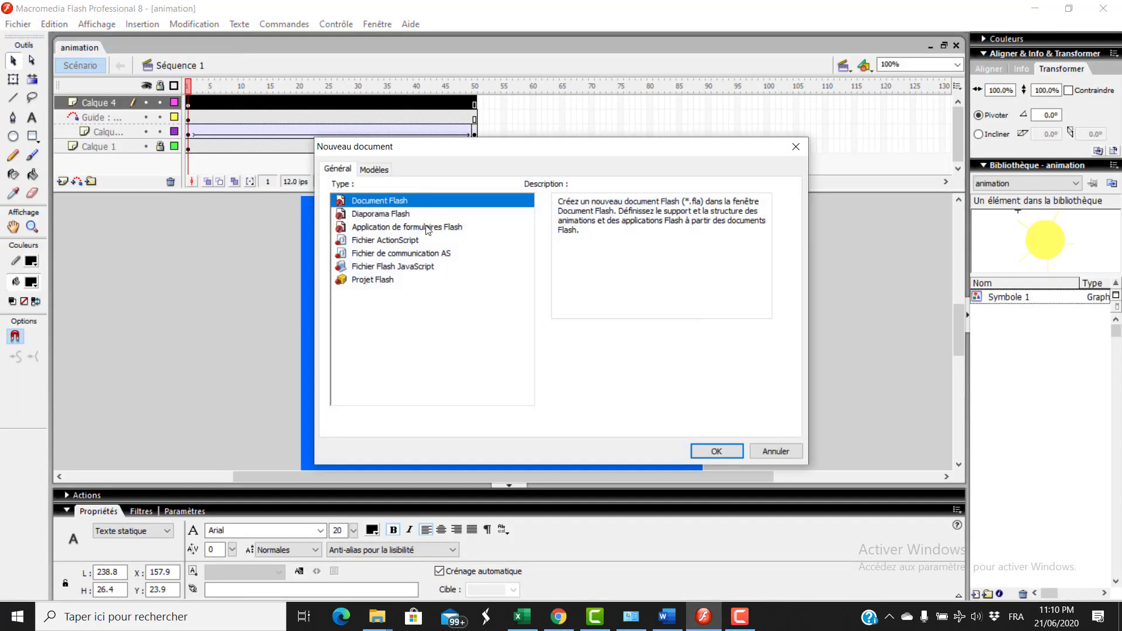
pyautogui.click(717, 451)
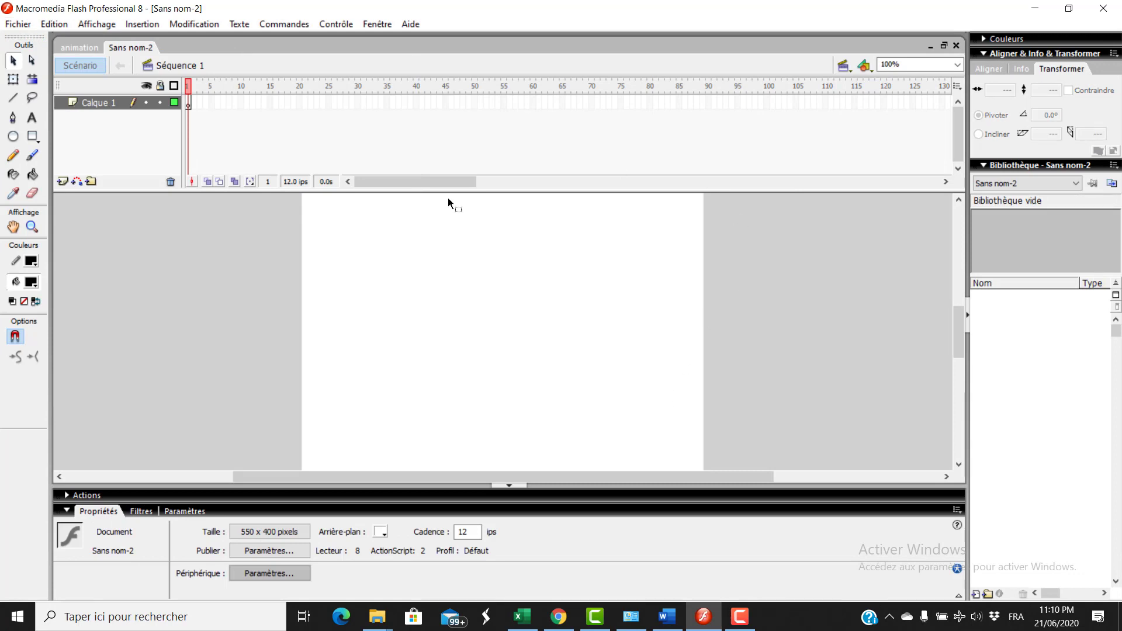
# Step: Write EXAMEN as bold black Arial static text at size 47 near the stage's centre, at about X 164, Y 167
pyautogui.click(32, 119)
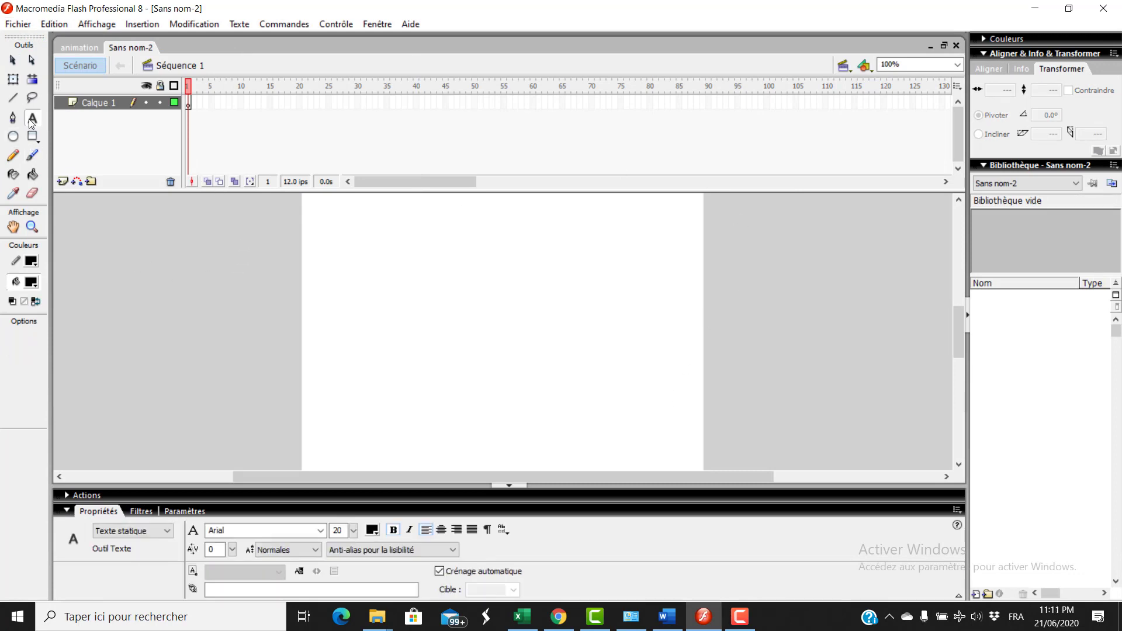
pyautogui.click(425, 325)
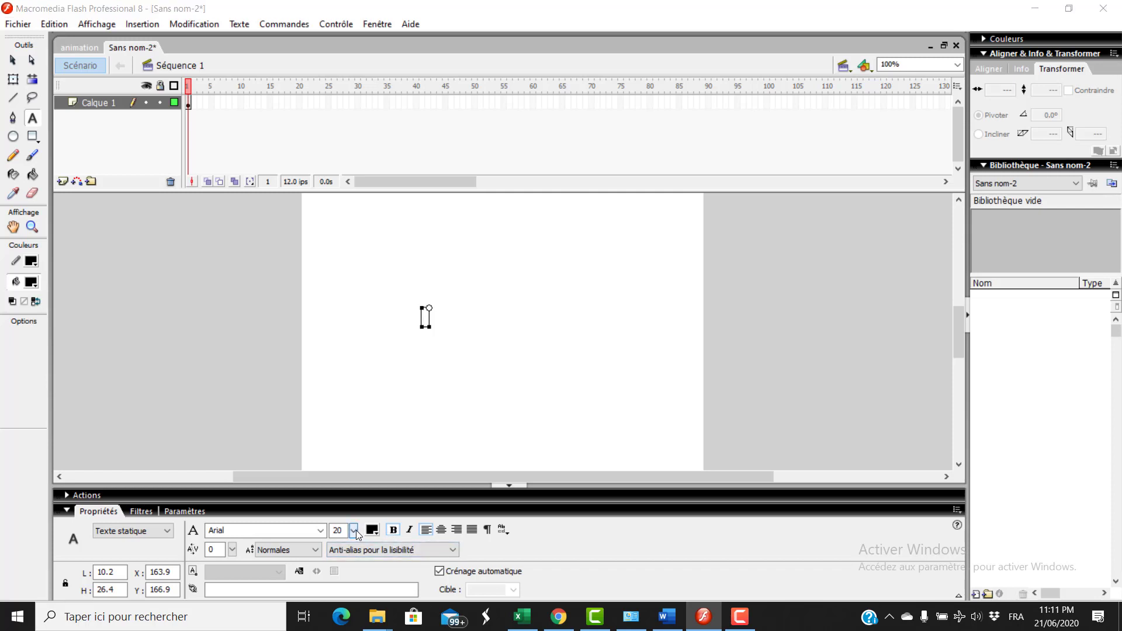
pyautogui.moveTo(354, 531); pyautogui.dragTo(358, 485)
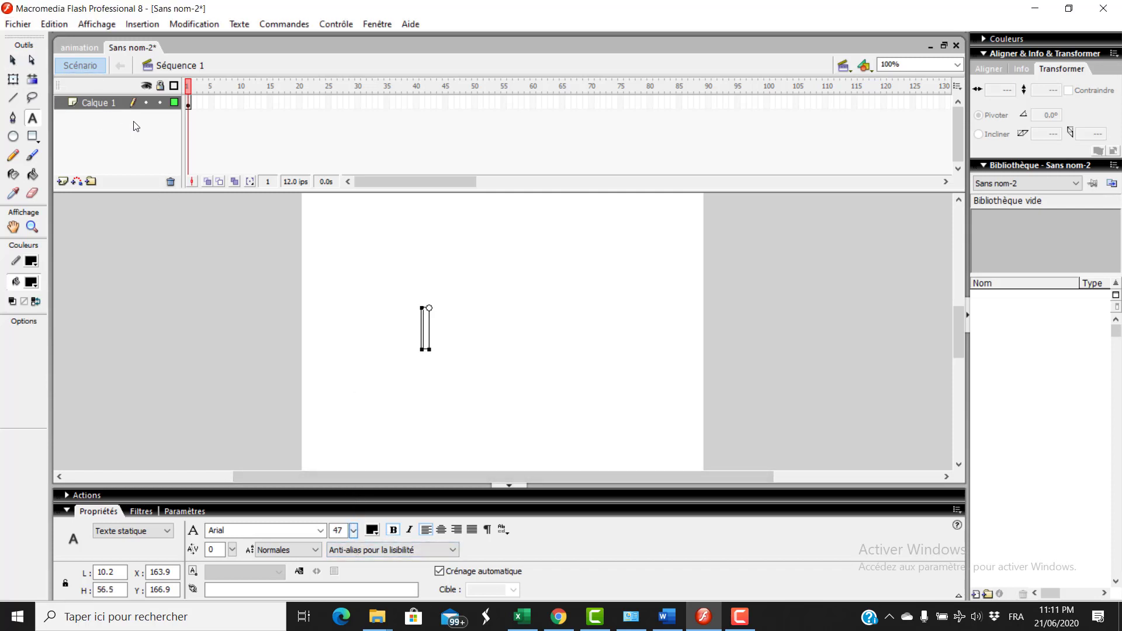
pyautogui.write('EXAMEN')
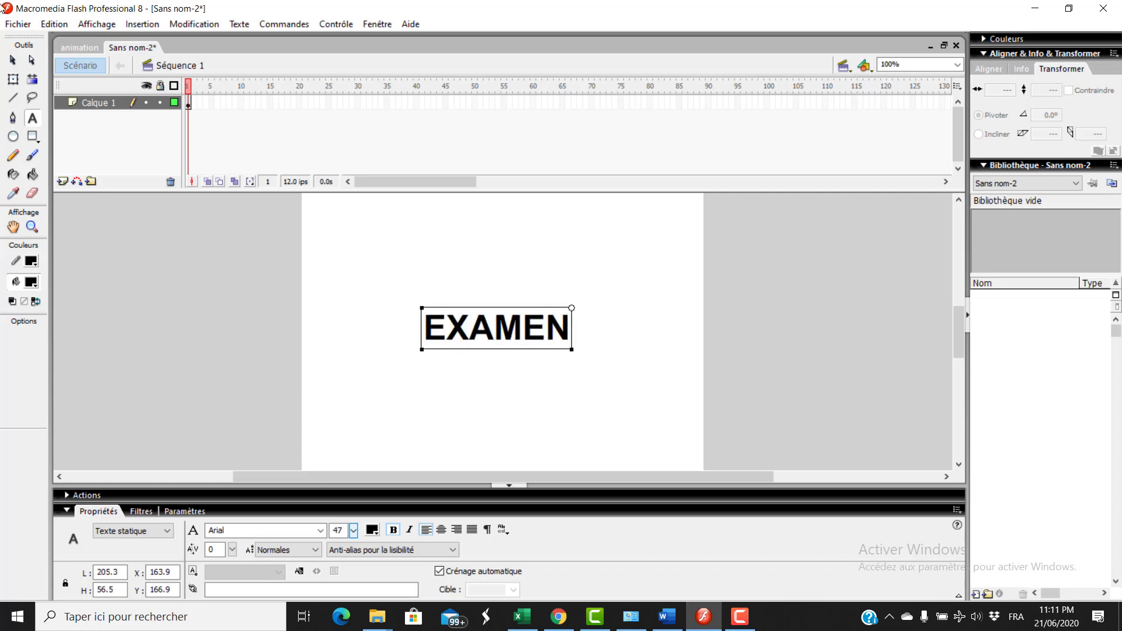
pyautogui.click(13, 60)
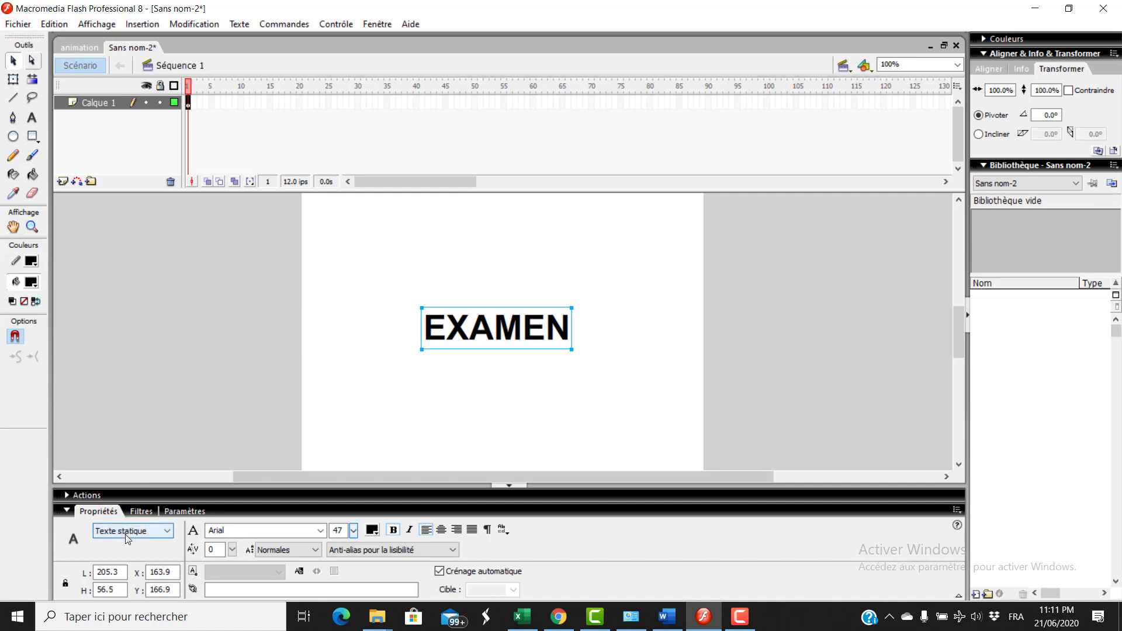
# Step: Break the EXAMEN text apart twice, into separate letters and into editable shapes
pyautogui.rightClick(496, 325)
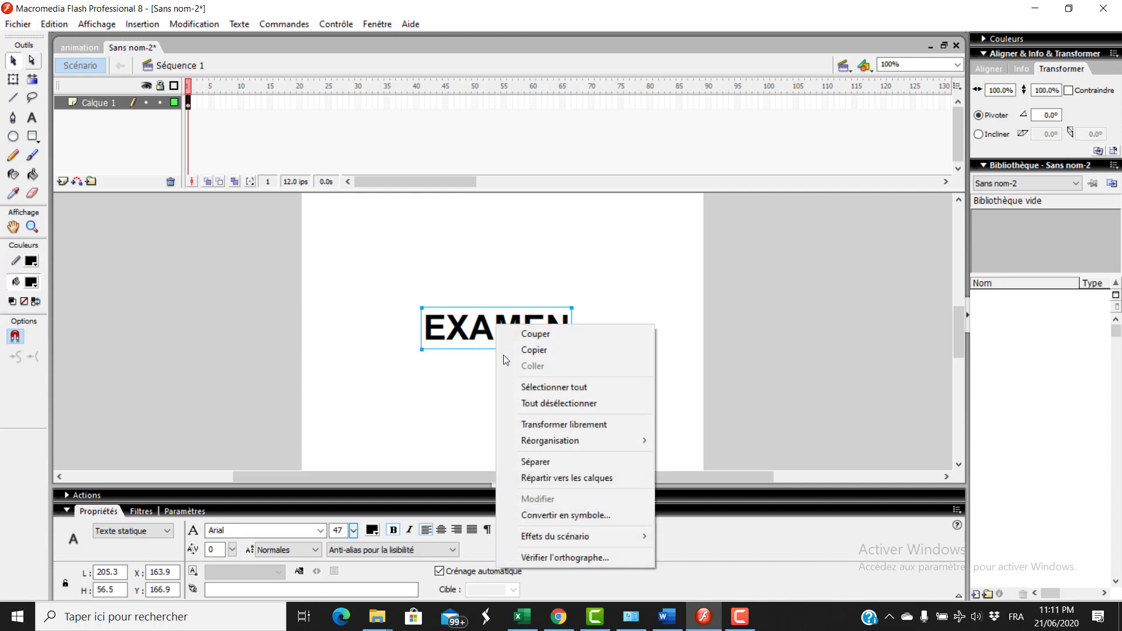
pyautogui.click(544, 463)
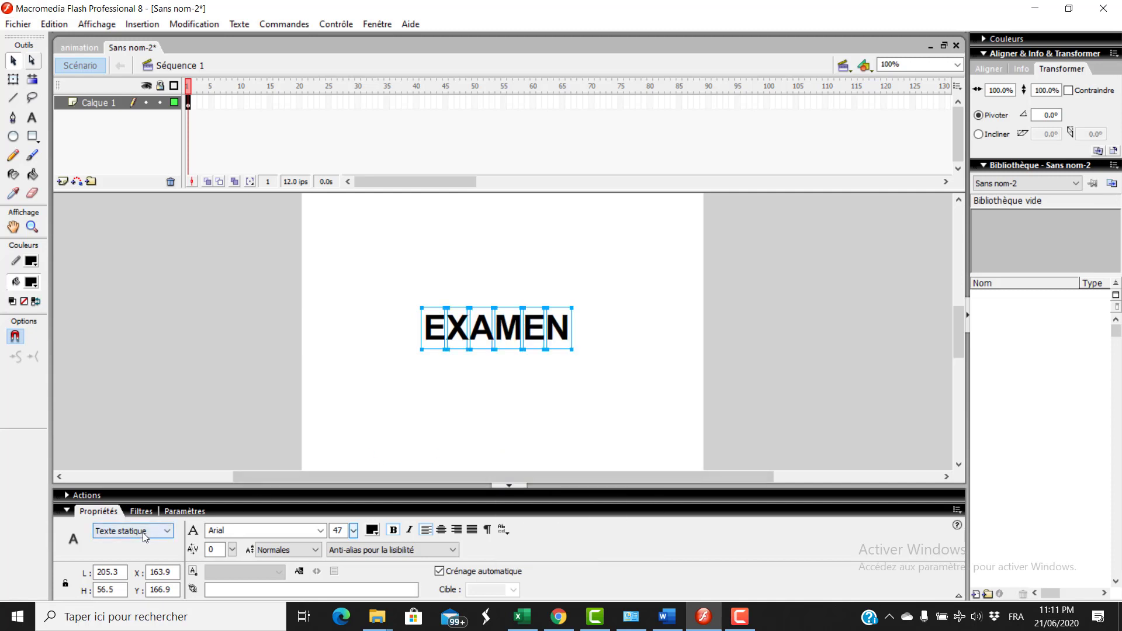
pyautogui.rightClick(479, 337)
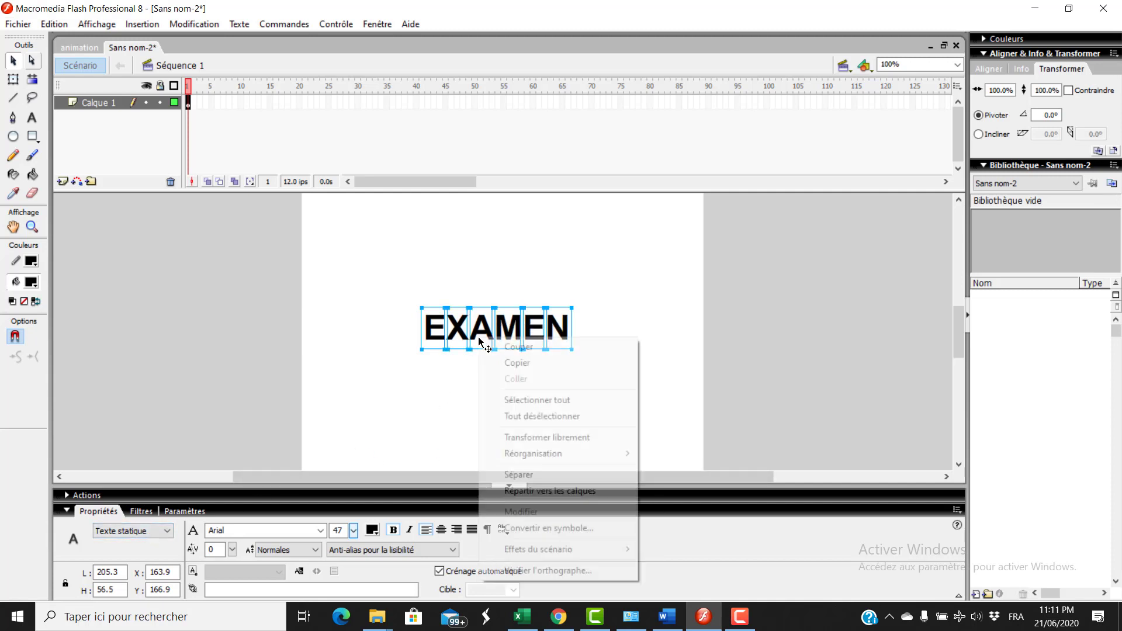
pyautogui.click(543, 471)
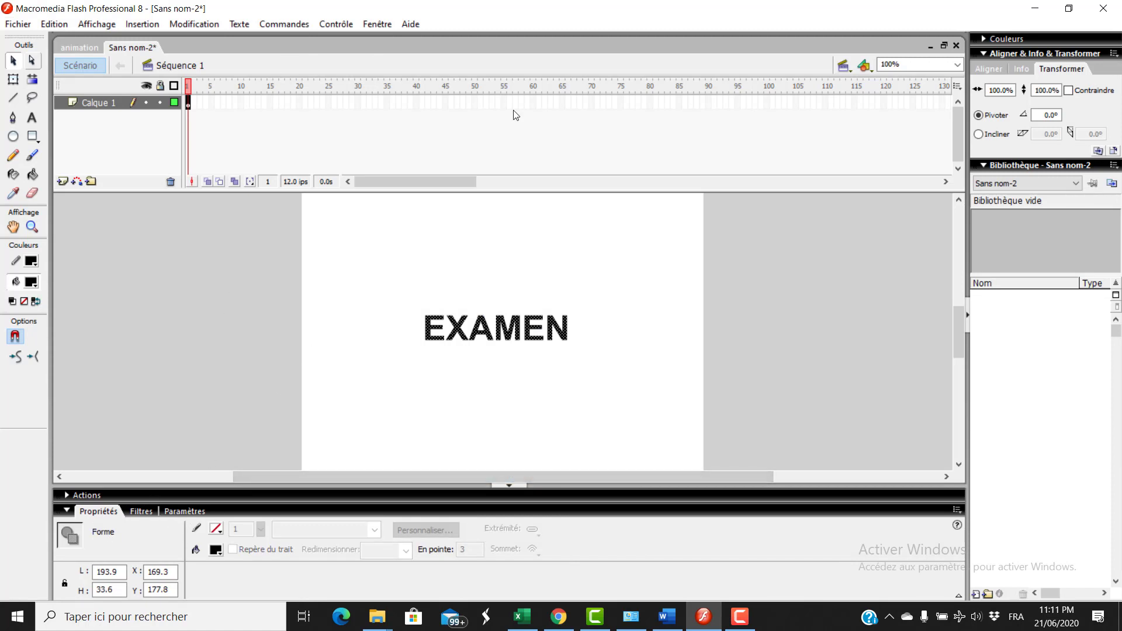
# Step: Insert a blank keyframe at frame 50 of Calque 1
pyautogui.rightClick(475, 103)
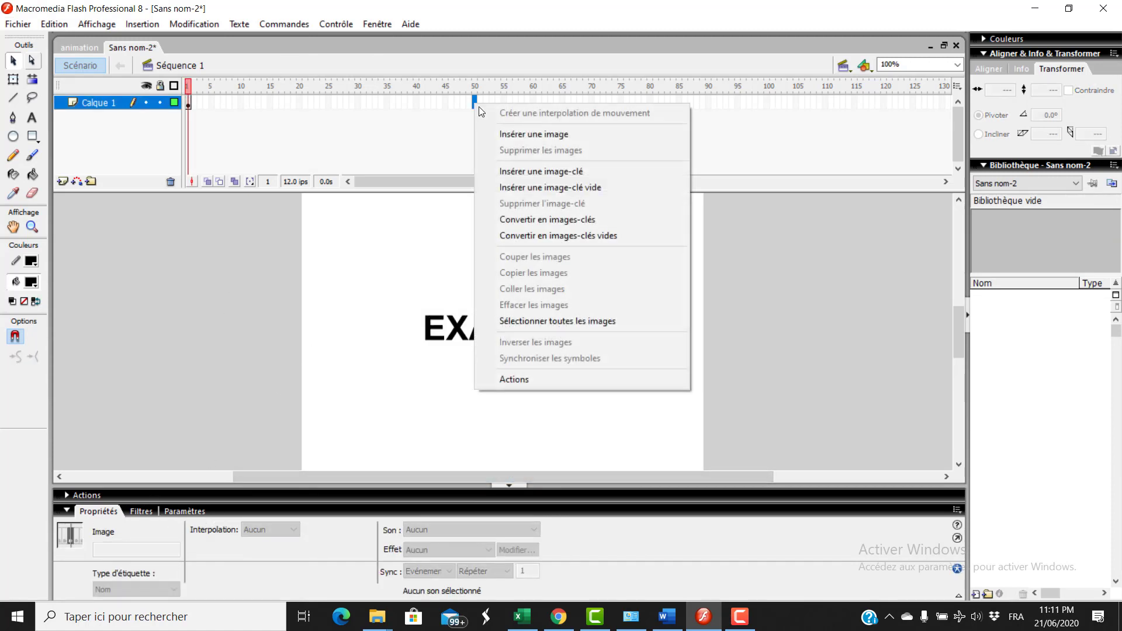
pyautogui.click(527, 188)
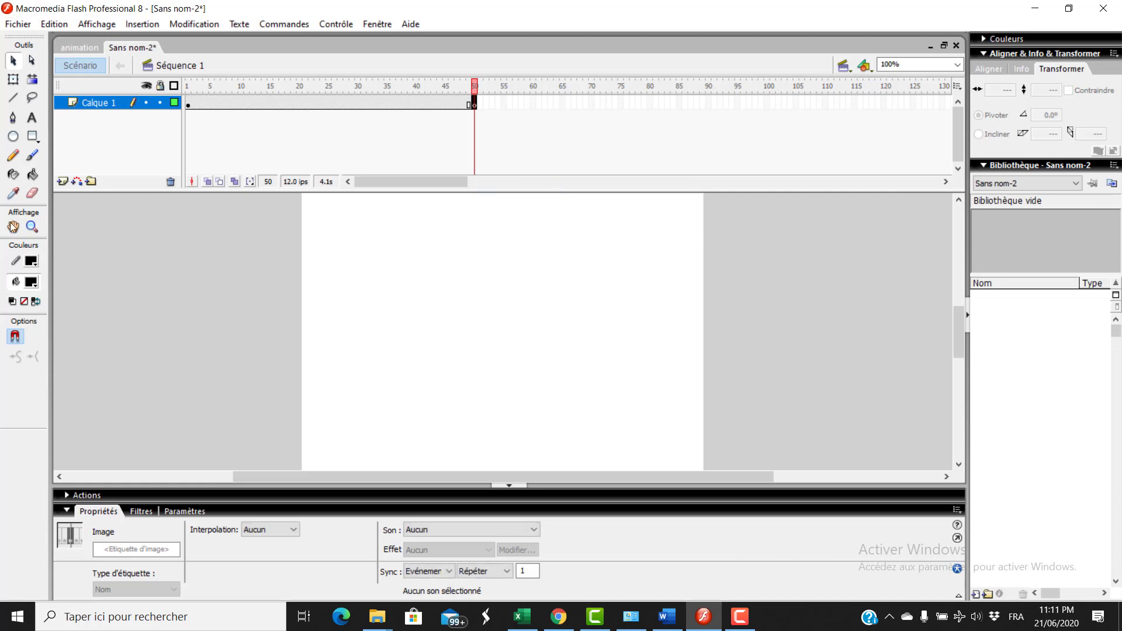
# Step: Write ALGO as bold black Arial static text at size 47 on frame 50, at about X 169, Y 148
pyautogui.press('t')
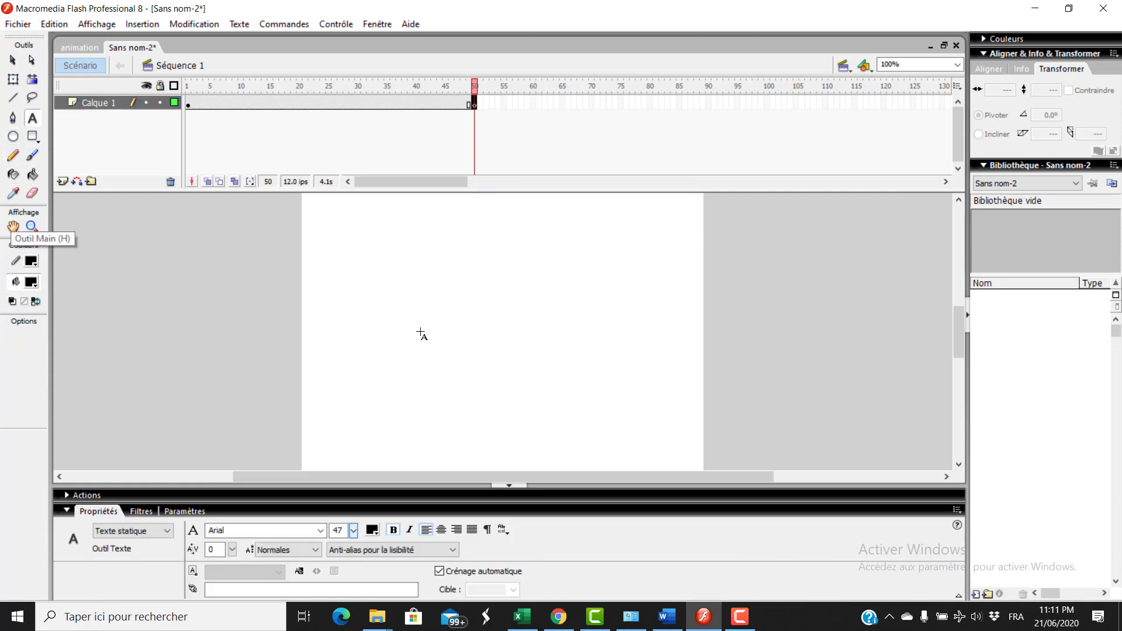
pyautogui.click(426, 328)
pyautogui.write('ALGO')
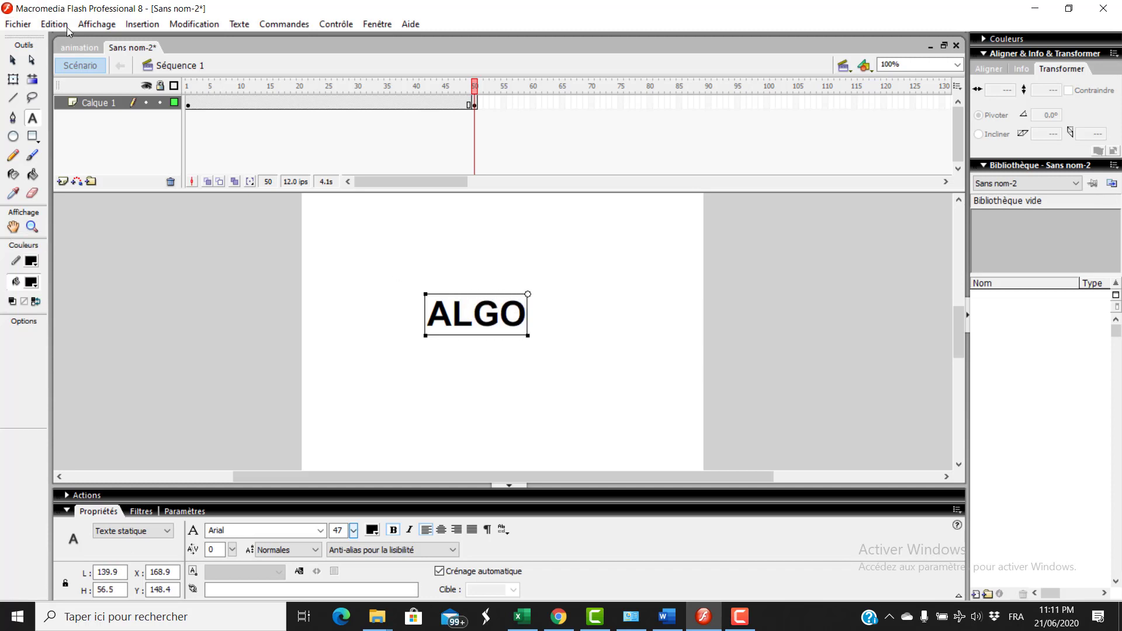
# Step: Break the ALGO text apart twice, into separate letters and into editable shapes
pyautogui.click(13, 60)
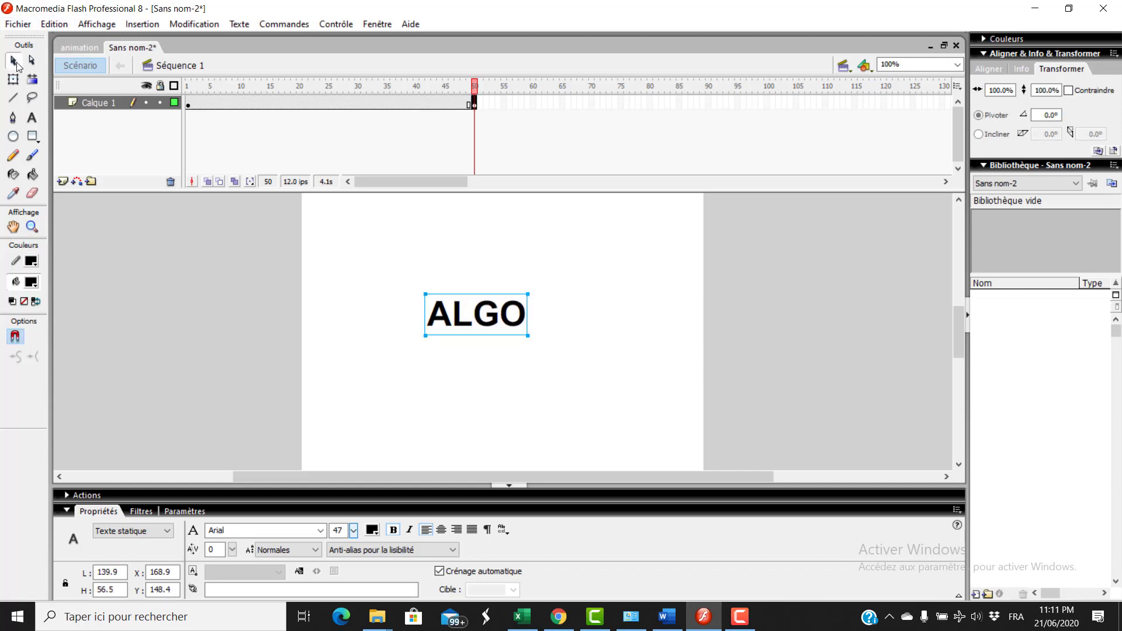
pyautogui.rightClick(471, 306)
pyautogui.click(512, 445)
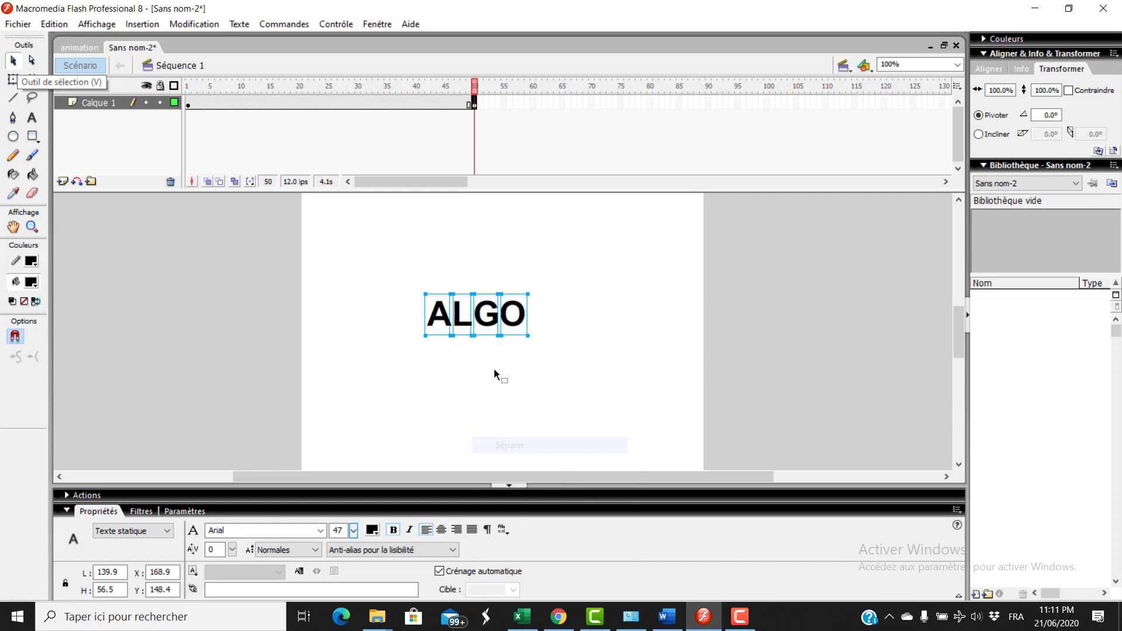
pyautogui.rightClick(489, 319)
pyautogui.click(543, 455)
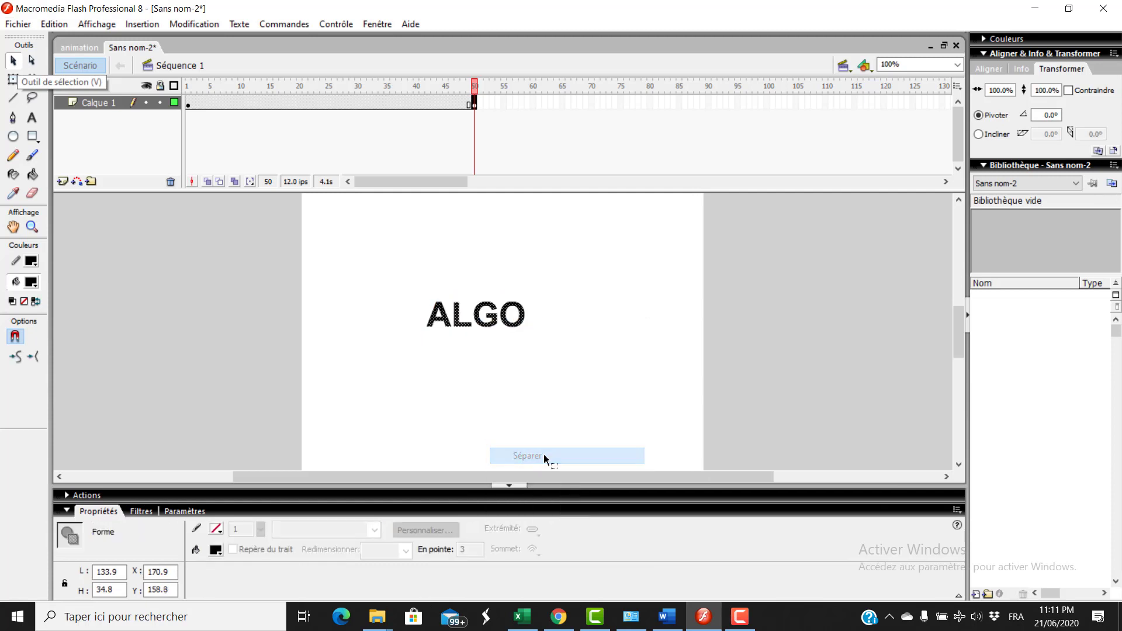
# Step: Apply a shape tween (Forme) from frame 1 of Calque 1 and play the animation
pyautogui.click(189, 104)
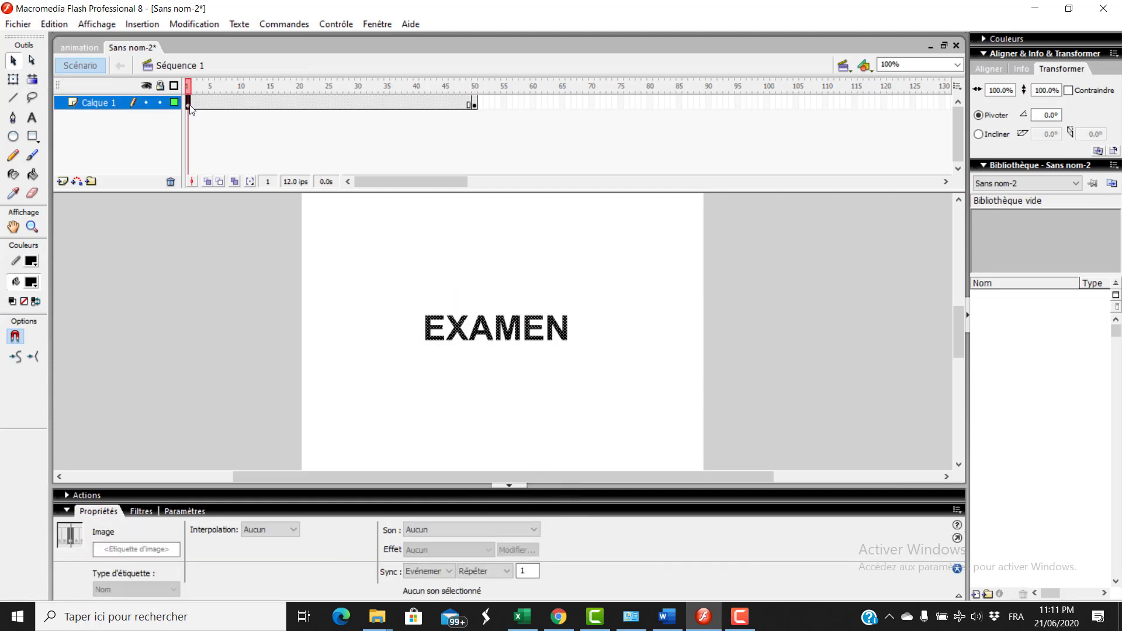
pyautogui.click(286, 531)
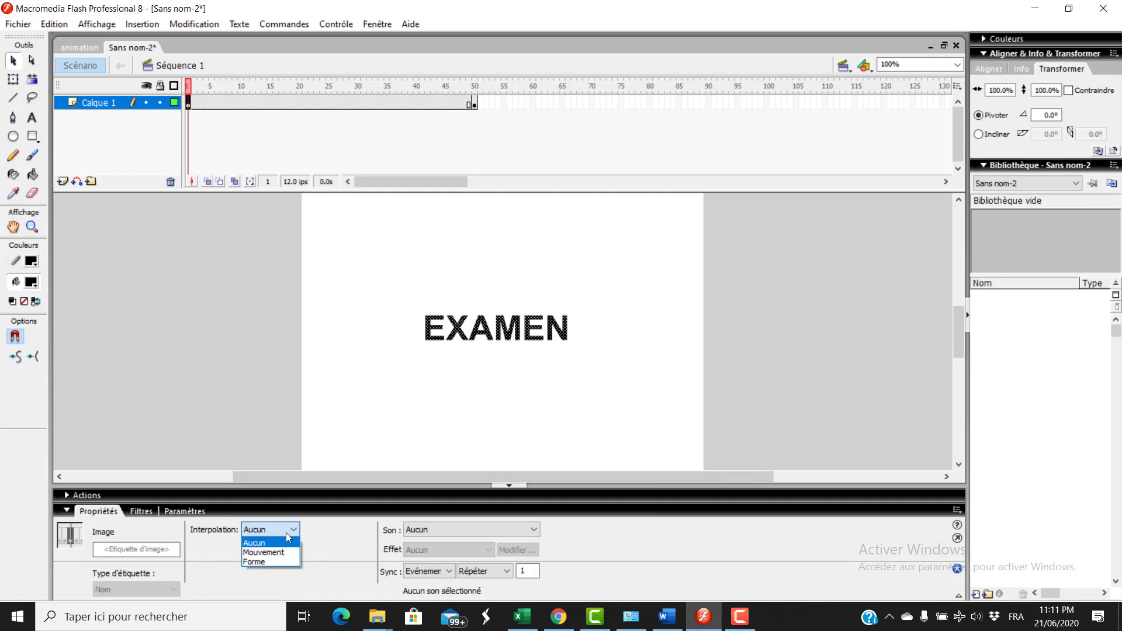
pyautogui.click(276, 561)
pyautogui.press('Return')
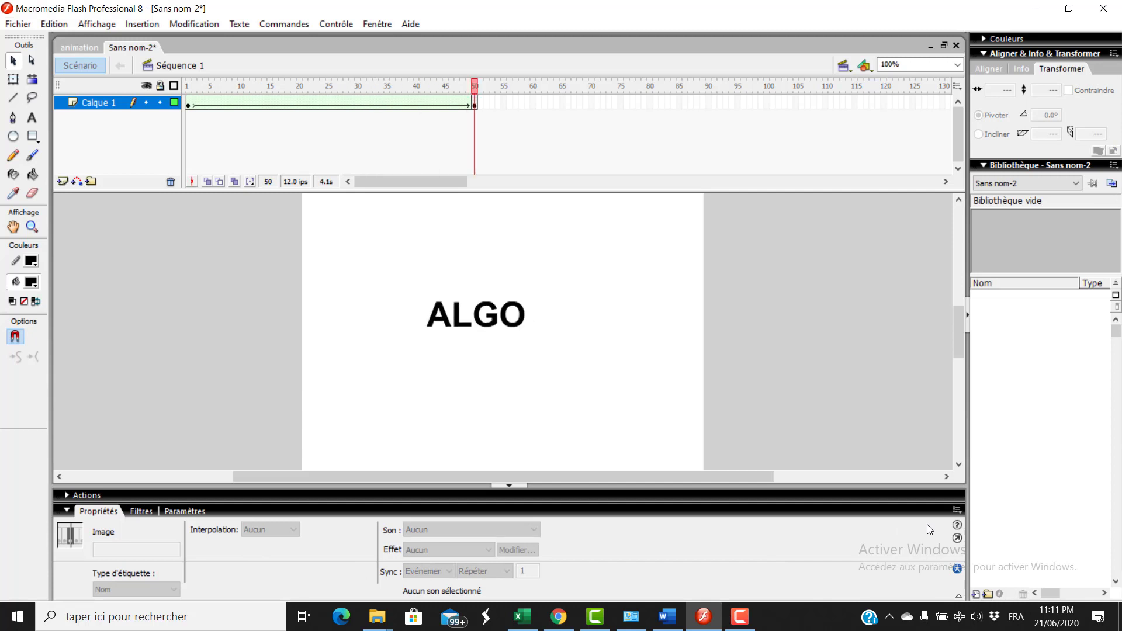
# Step: Start saving the document under a new name, create the folder "Exetrcice 2" inside BAC INFO, and open it
pyautogui.click(16, 25)
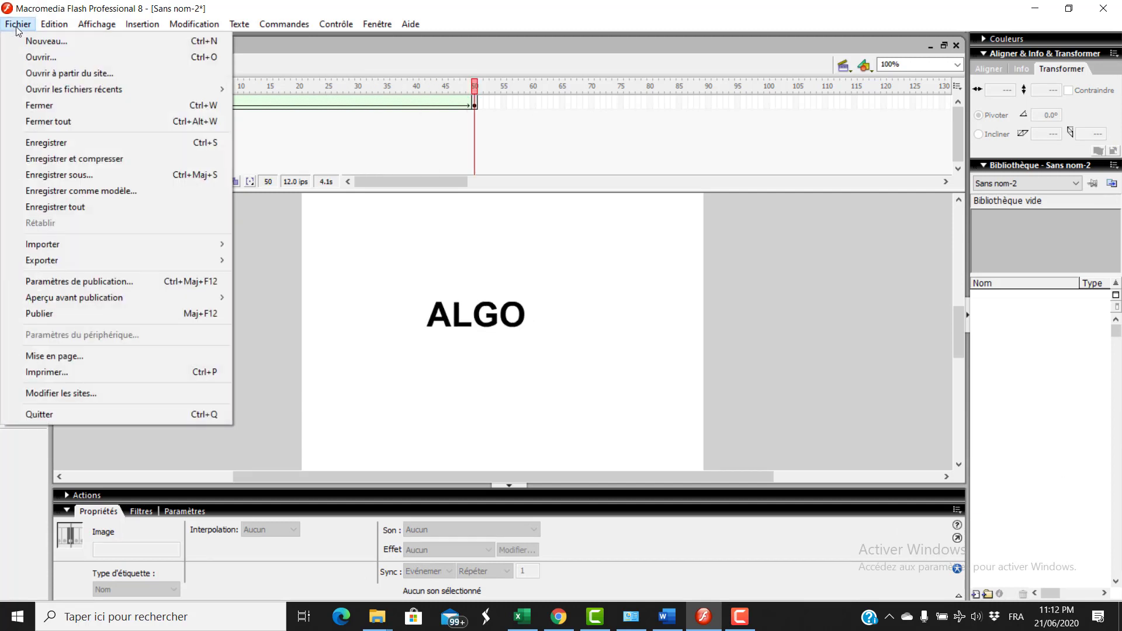
pyautogui.click(59, 176)
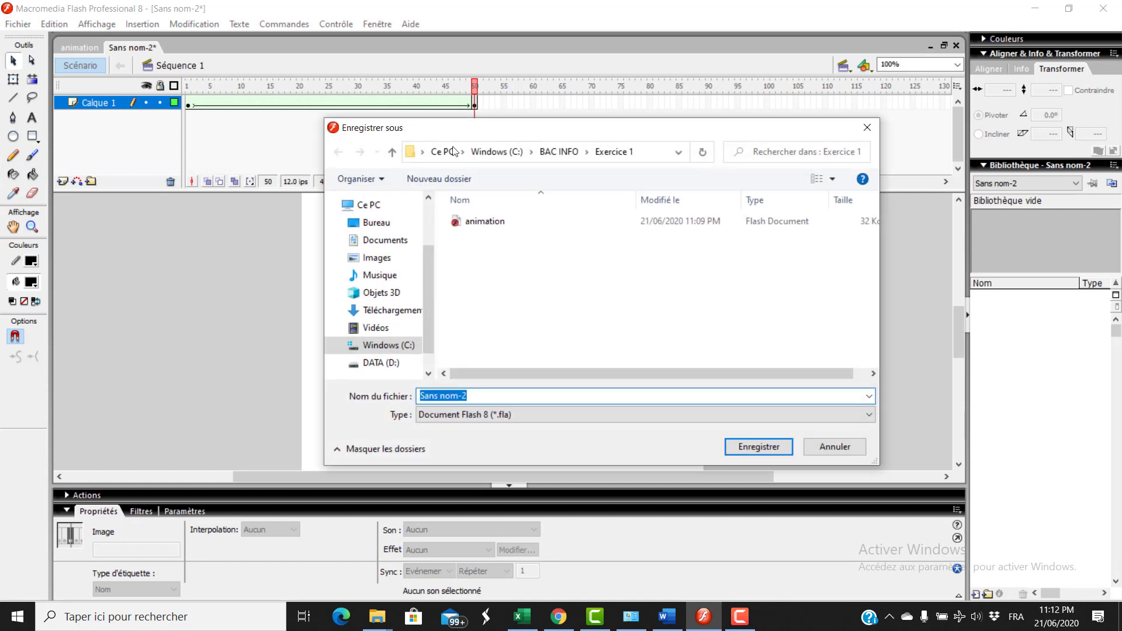
pyautogui.click(560, 152)
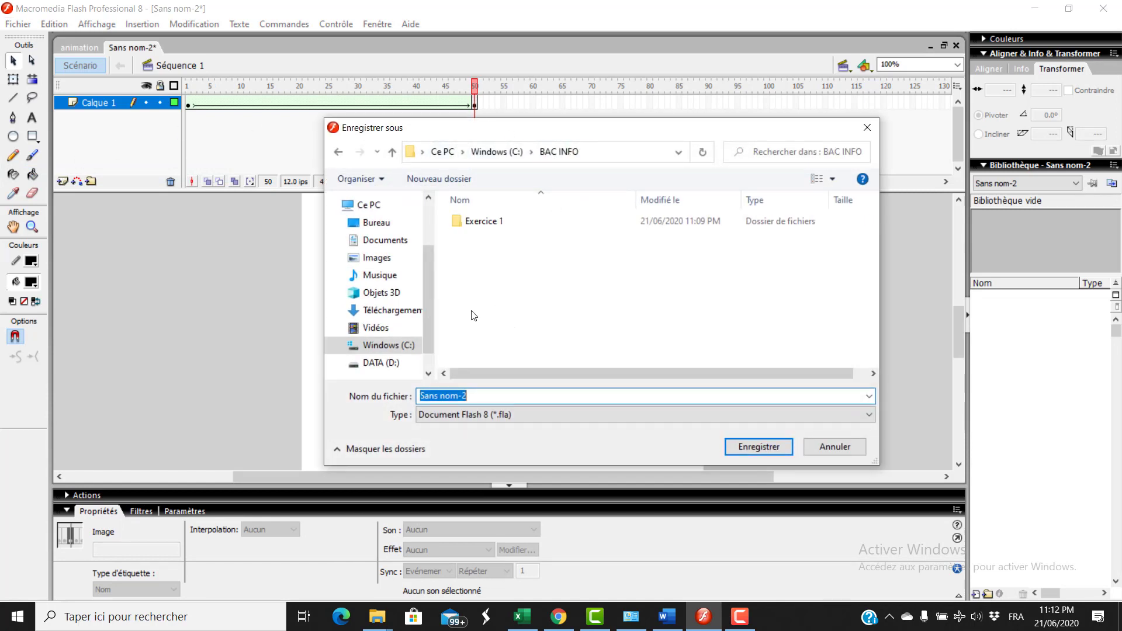
pyautogui.rightClick(478, 265)
pyautogui.moveTo(532, 441)
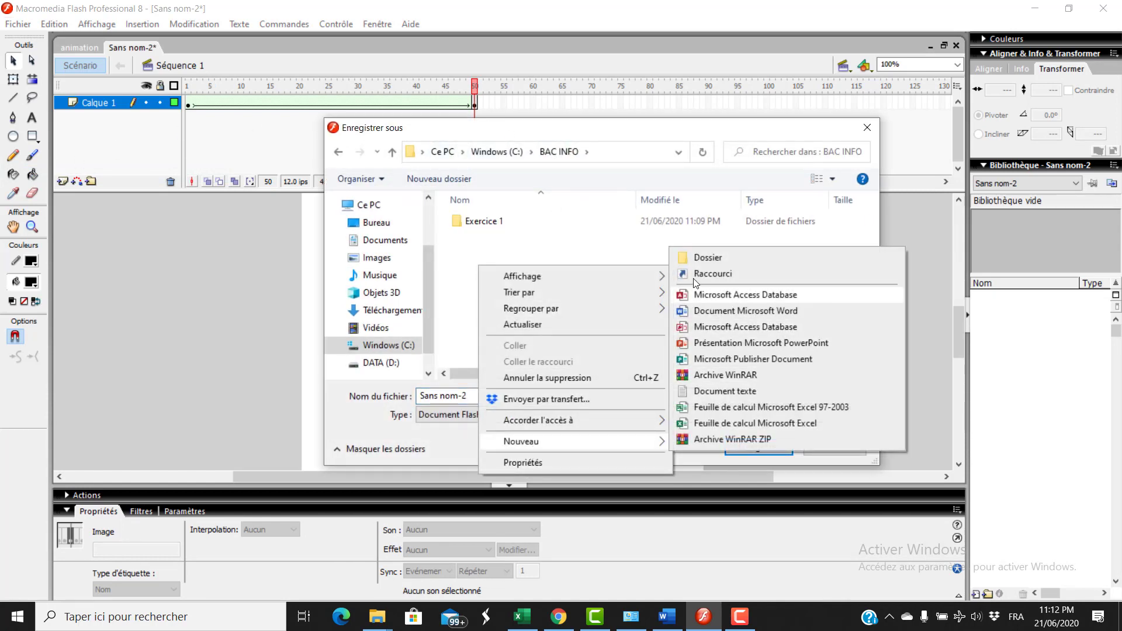
pyautogui.click(704, 258)
pyautogui.write('E')
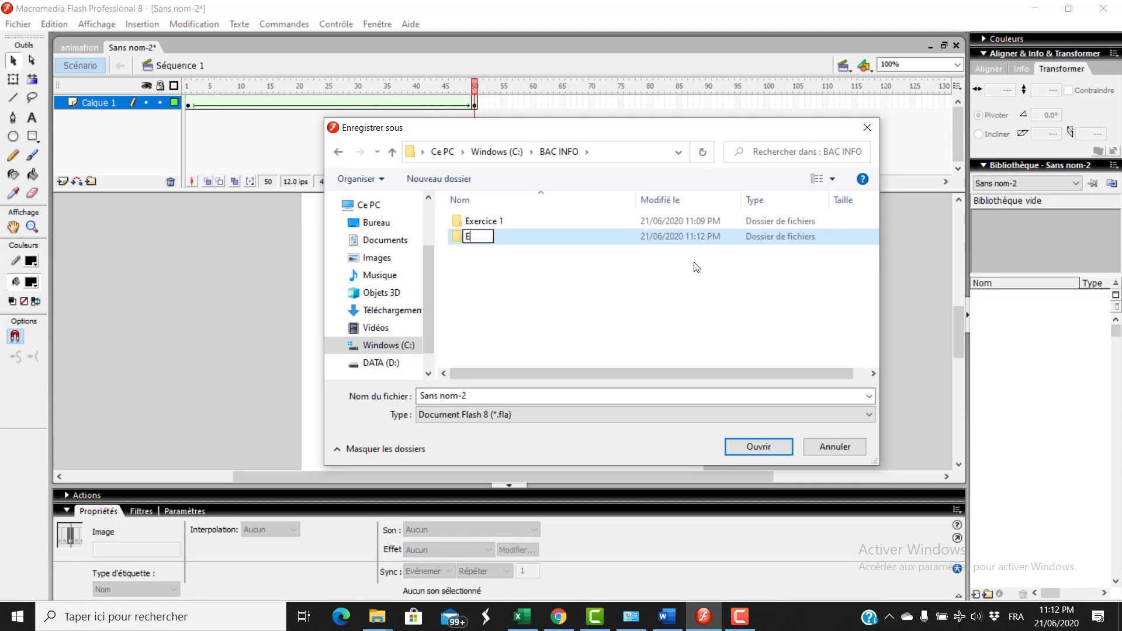
pyautogui.write('xetrcice 2')
pyautogui.press('Return')
pyautogui.doubleClick(523, 236)
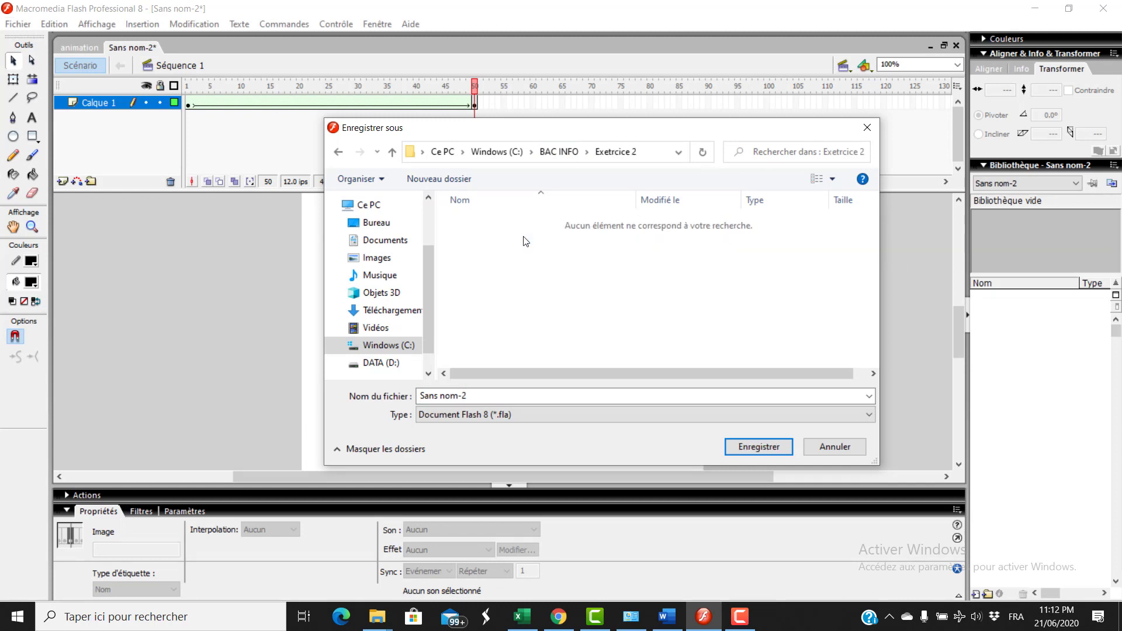
# Step: Save the Flash document as animation in the new folder and publish it
pyautogui.write('animation')
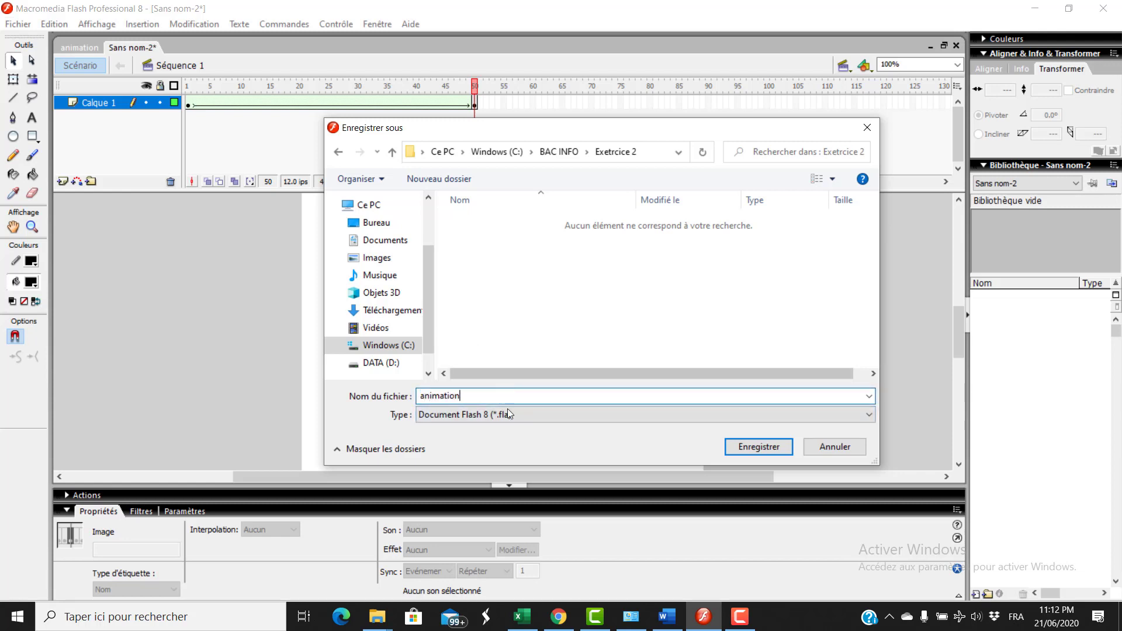
pyautogui.click(742, 447)
pyautogui.click(9, 23)
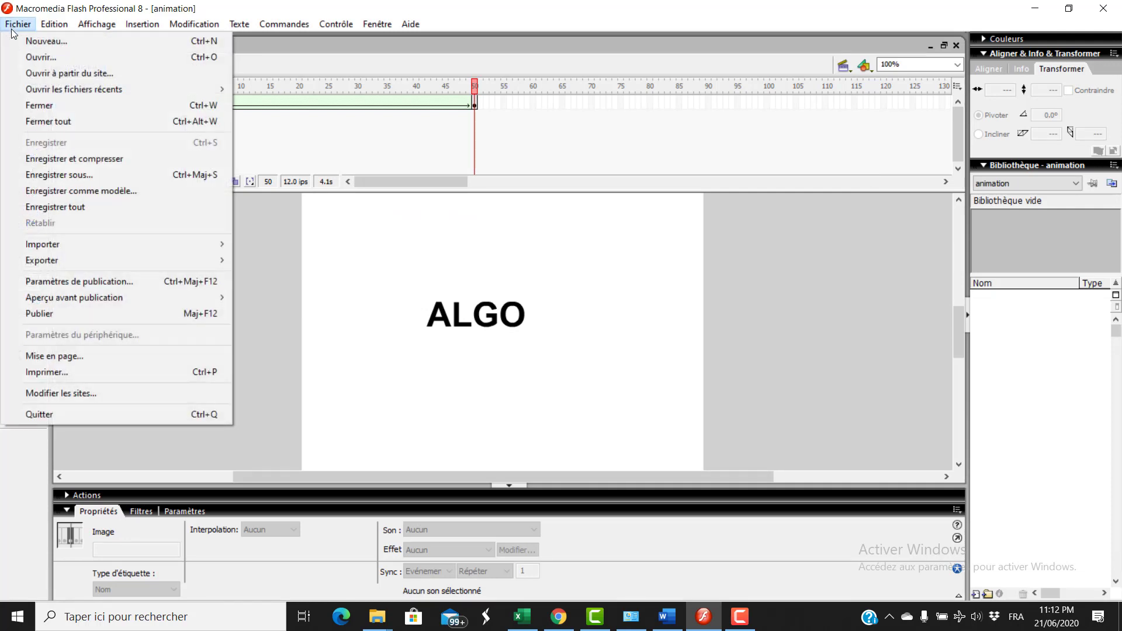
pyautogui.click(53, 316)
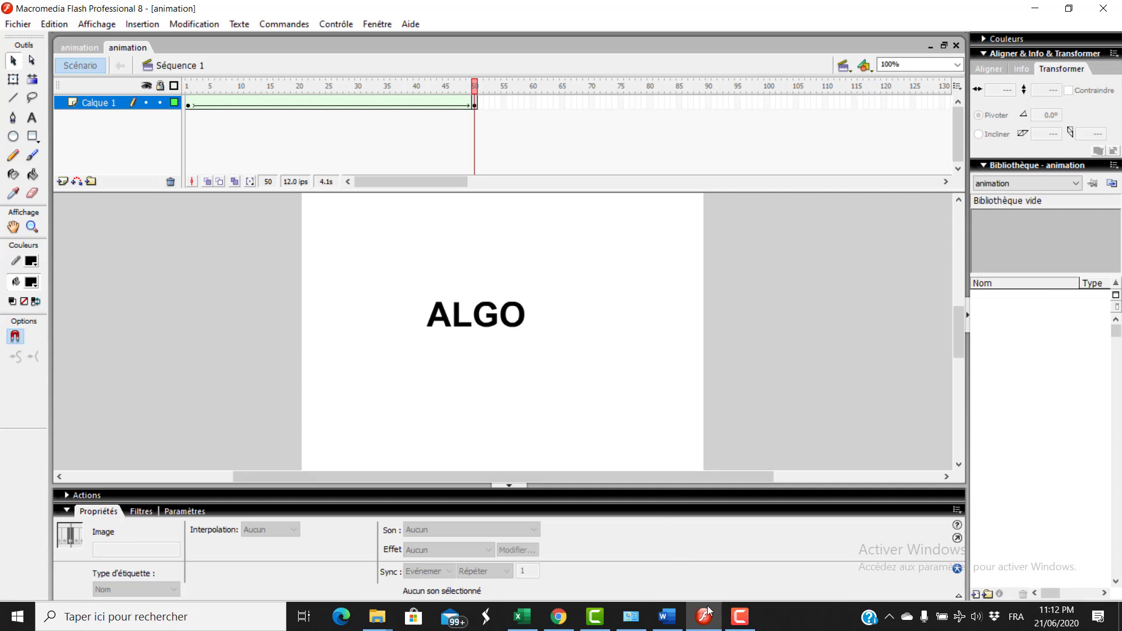
# Step: Switch to the Word exercise sheet and read the Exercice N° 3 instructions, including the "mot par mot" requirement
pyautogui.click(740, 620)
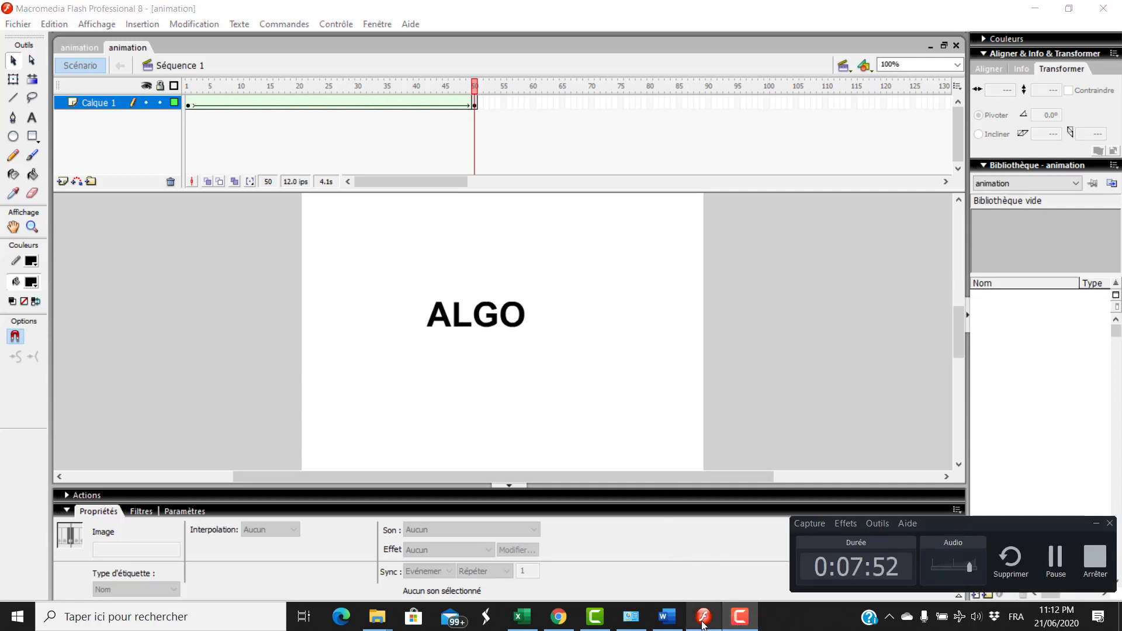
pyautogui.click(737, 624)
pyautogui.click(667, 616)
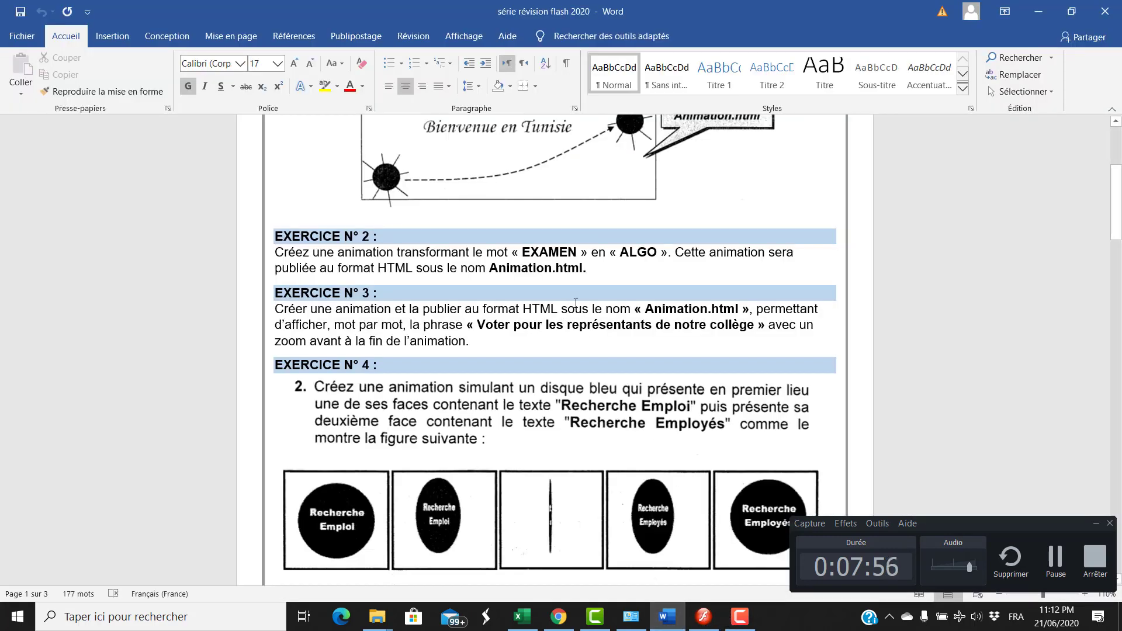
pyautogui.scroll(-1, 984, 458)
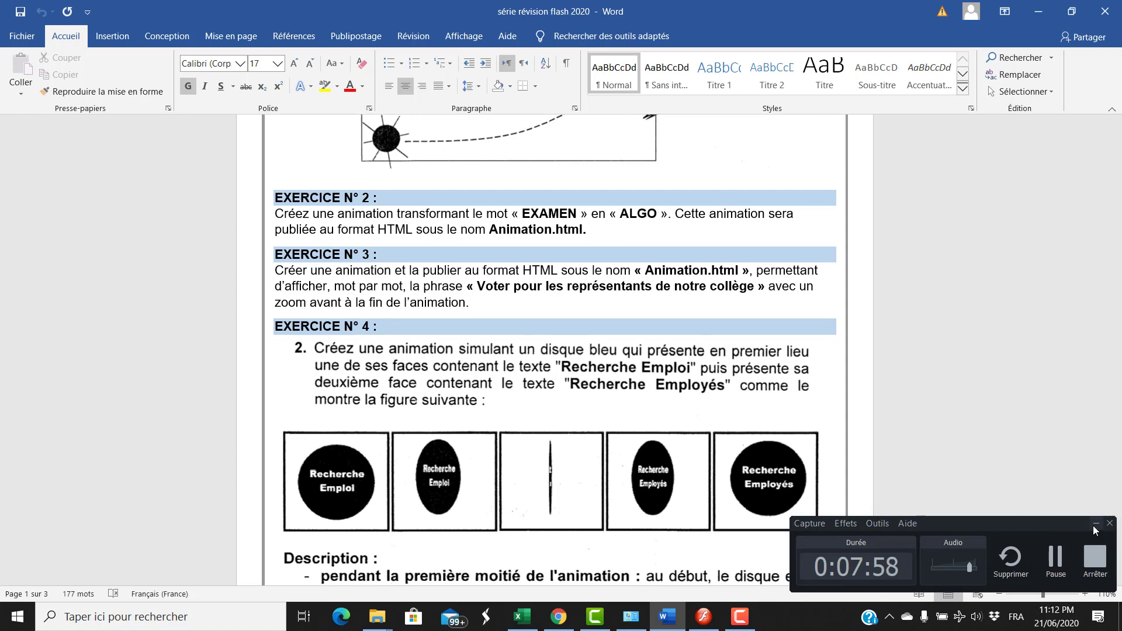
pyautogui.scroll(-1, 469, 310)
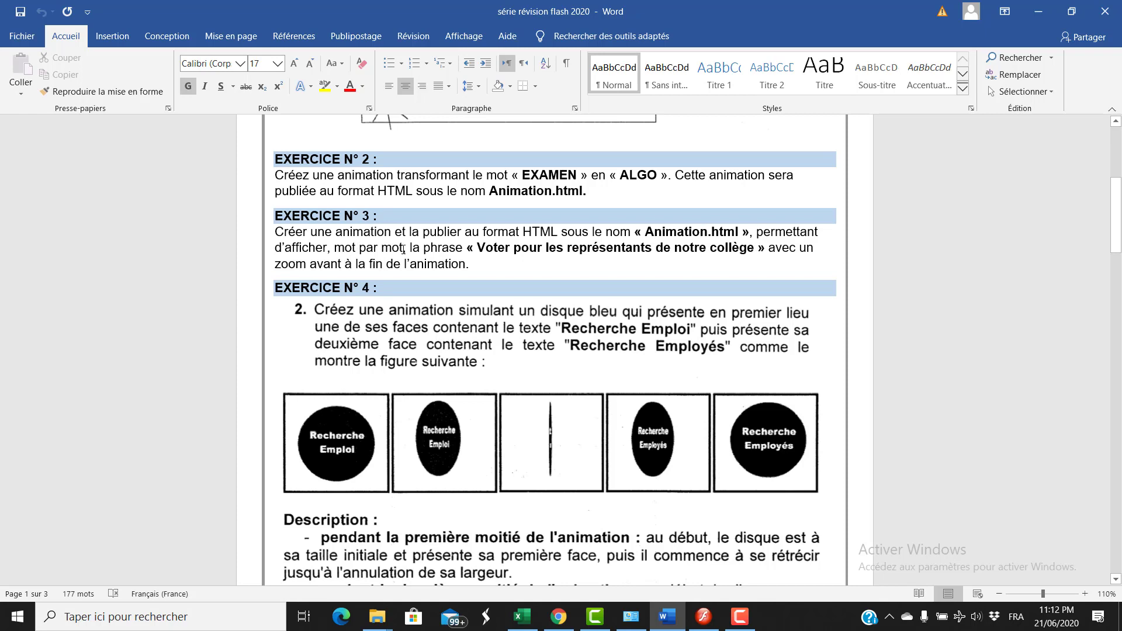
pyautogui.moveTo(403, 250); pyautogui.dragTo(334, 248)
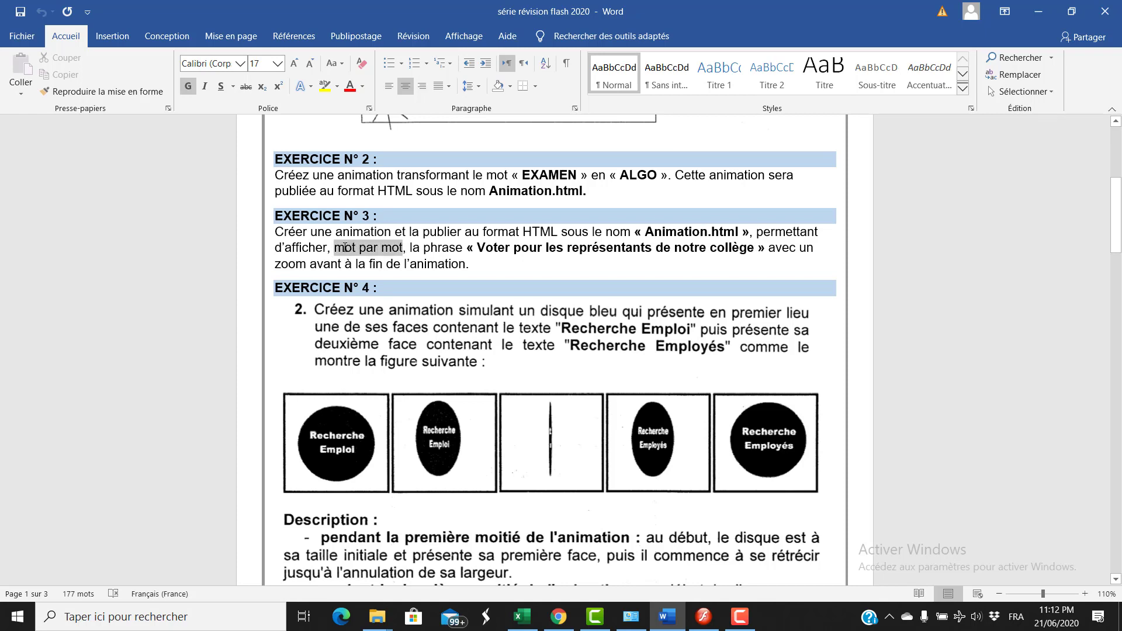
pyautogui.click(475, 251)
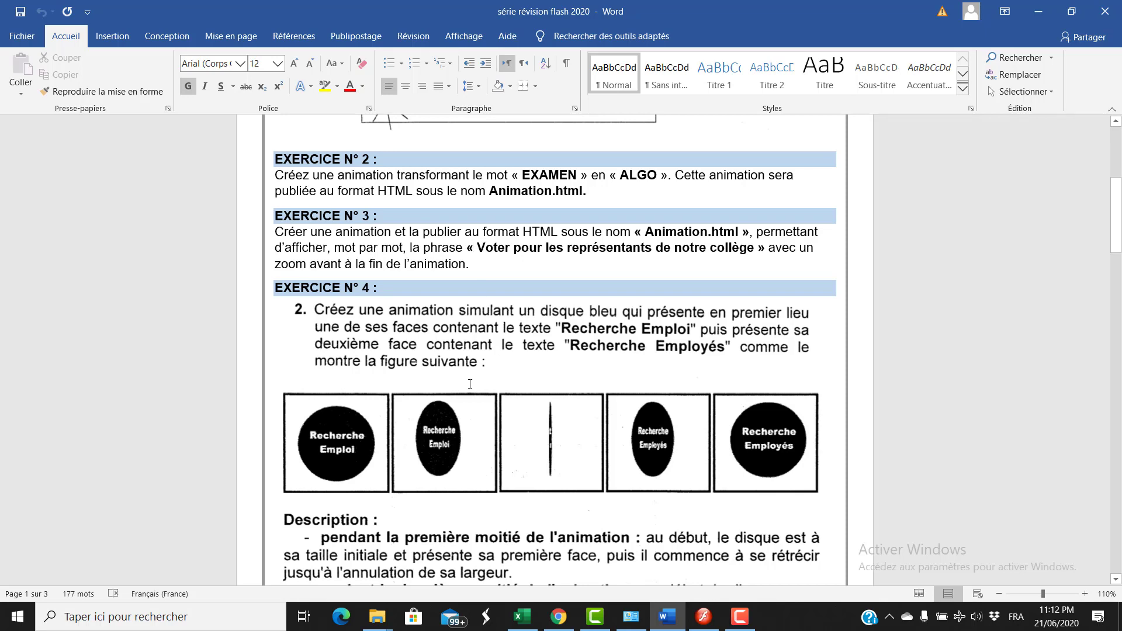
# Step: Switch back to Flash and create a new Flash document
pyautogui.click(703, 617)
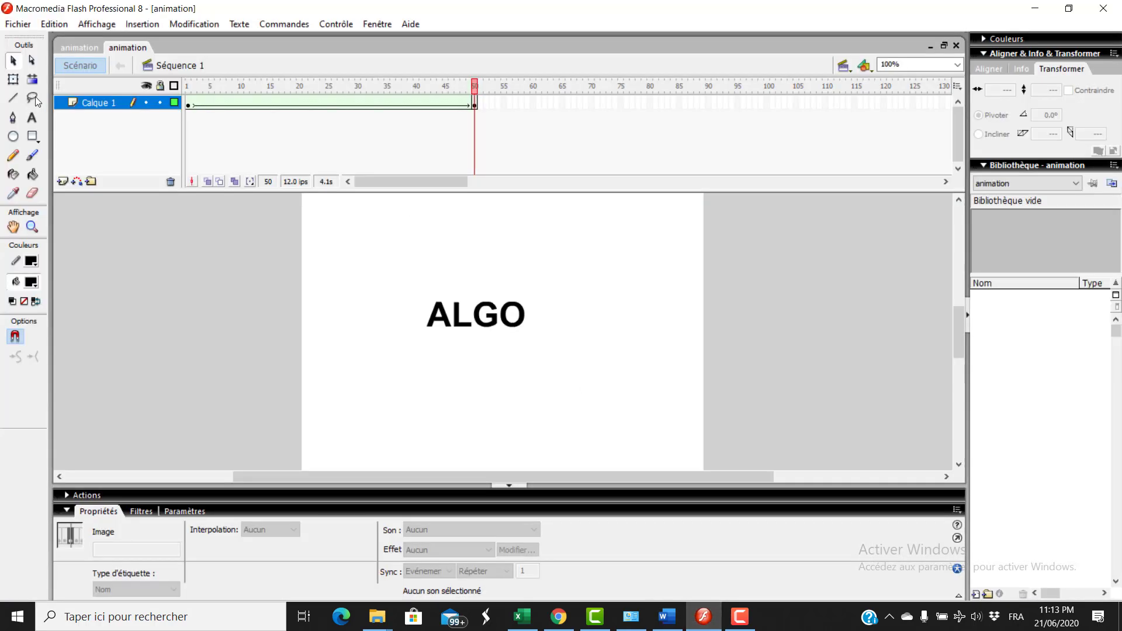
pyautogui.click(18, 24)
pyautogui.click(40, 41)
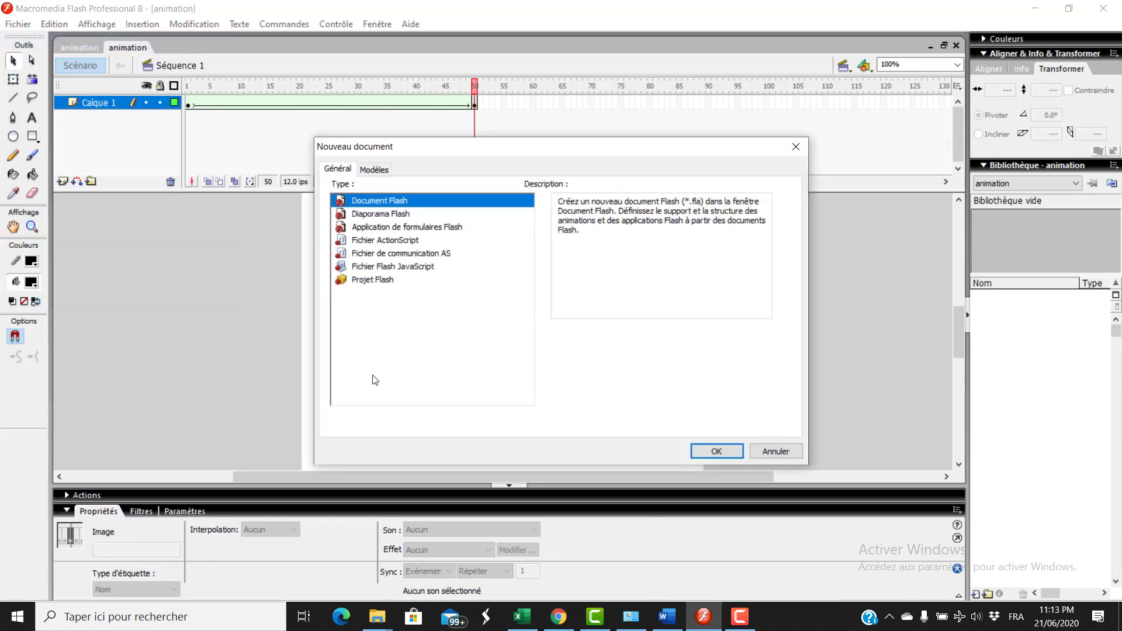
pyautogui.click(700, 455)
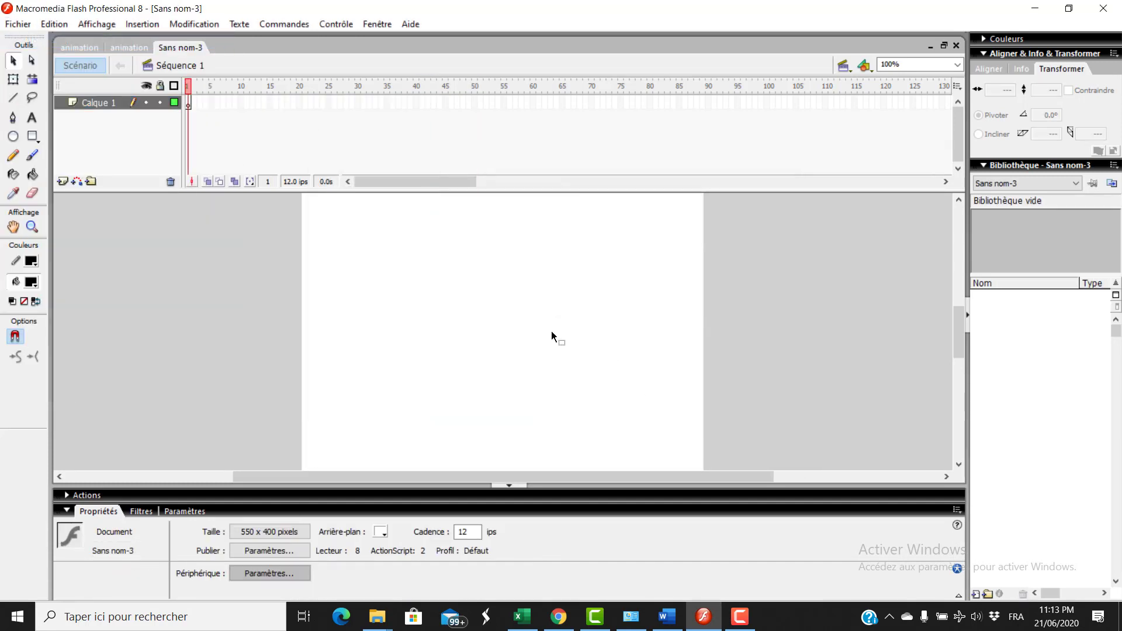
# Step: Write Voter as bold black Arial static text at size 20 on frame 1, at about X 26, Y 138
pyautogui.click(187, 100)
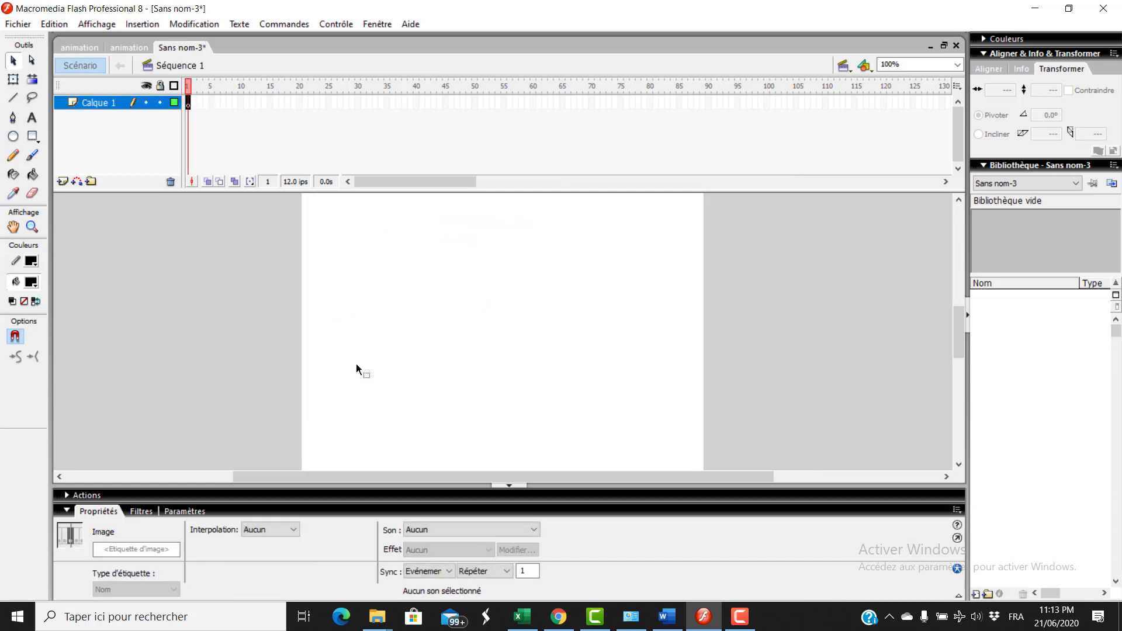
pyautogui.click(32, 118)
pyautogui.click(321, 321)
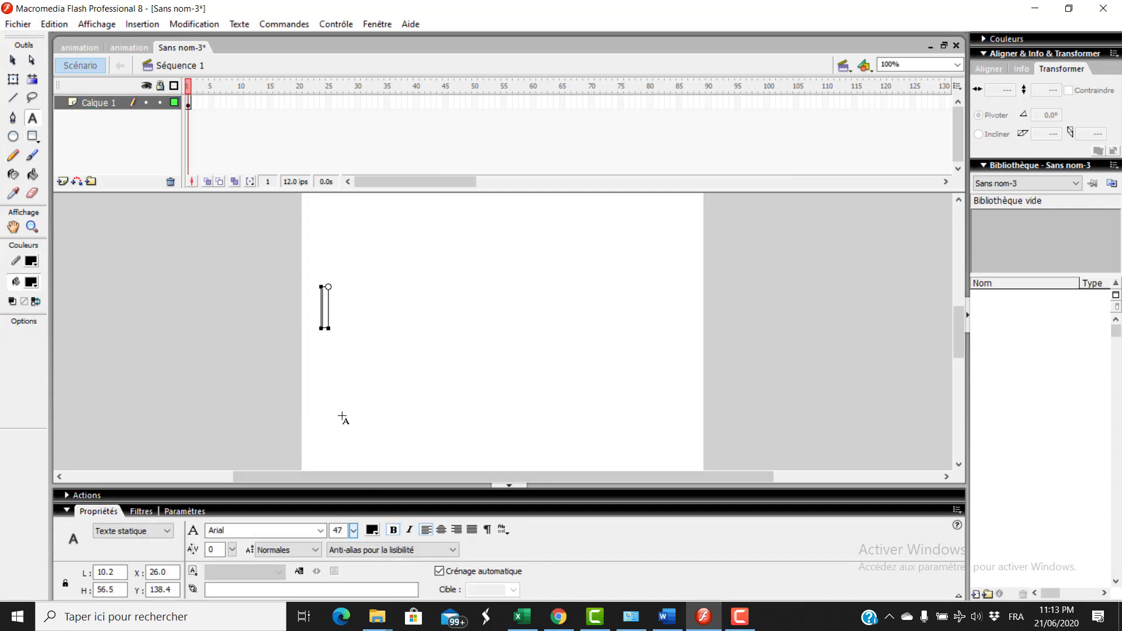
pyautogui.moveTo(353, 529); pyautogui.dragTo(355, 580)
pyautogui.write('Voter')
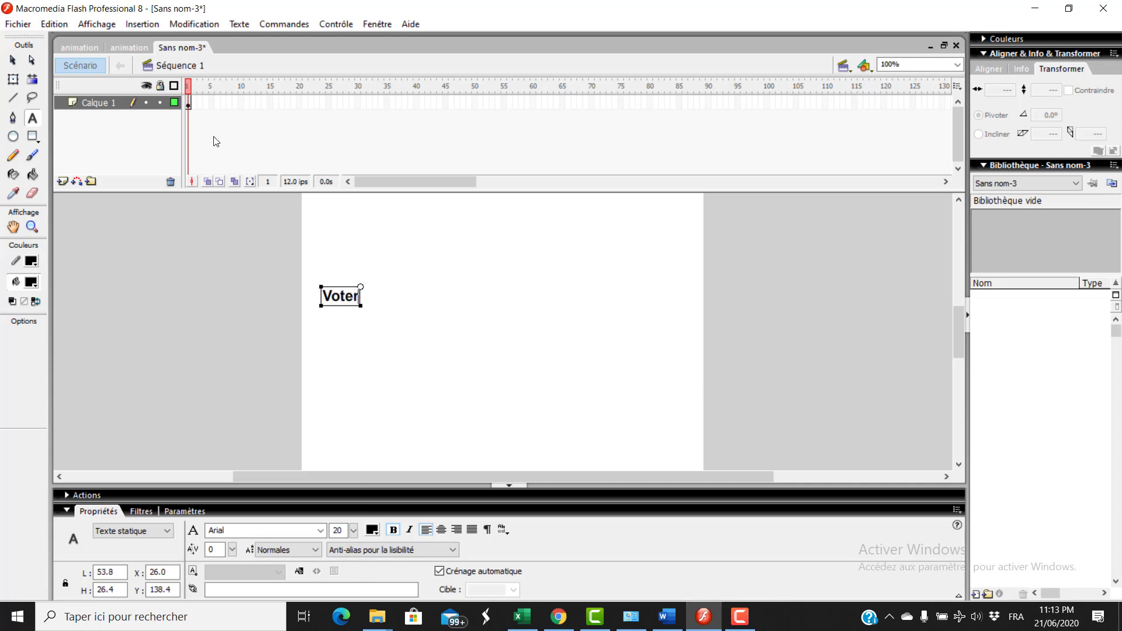
# Step: Insert a keyframe at frame 10 of Calque 1 and extend its text to "Voter pour"
pyautogui.rightClick(240, 103)
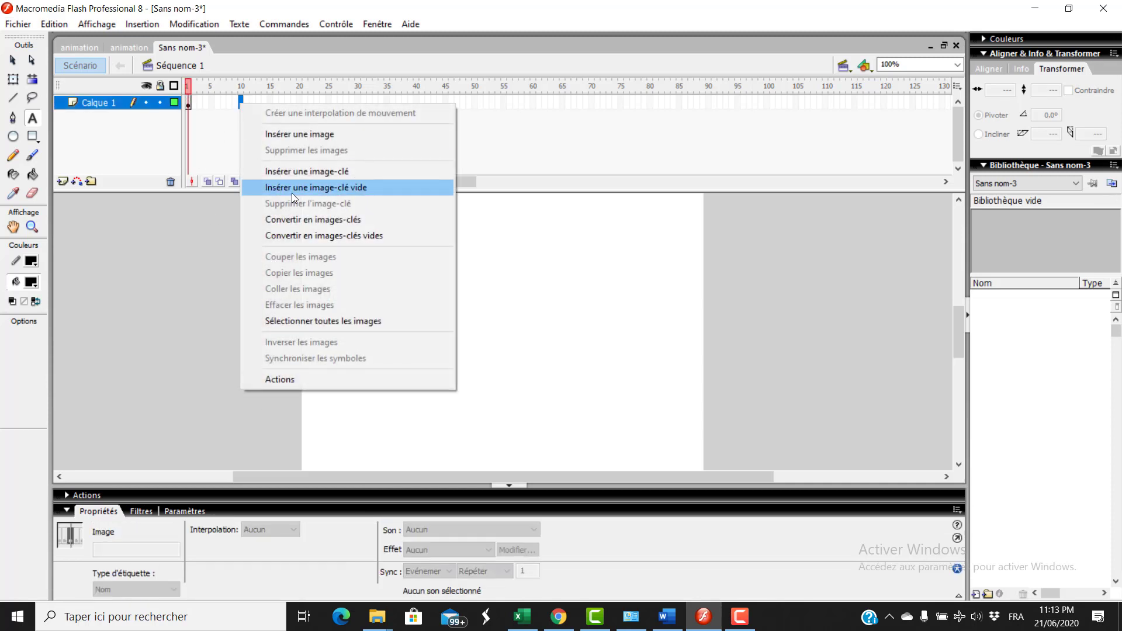
pyautogui.click(295, 173)
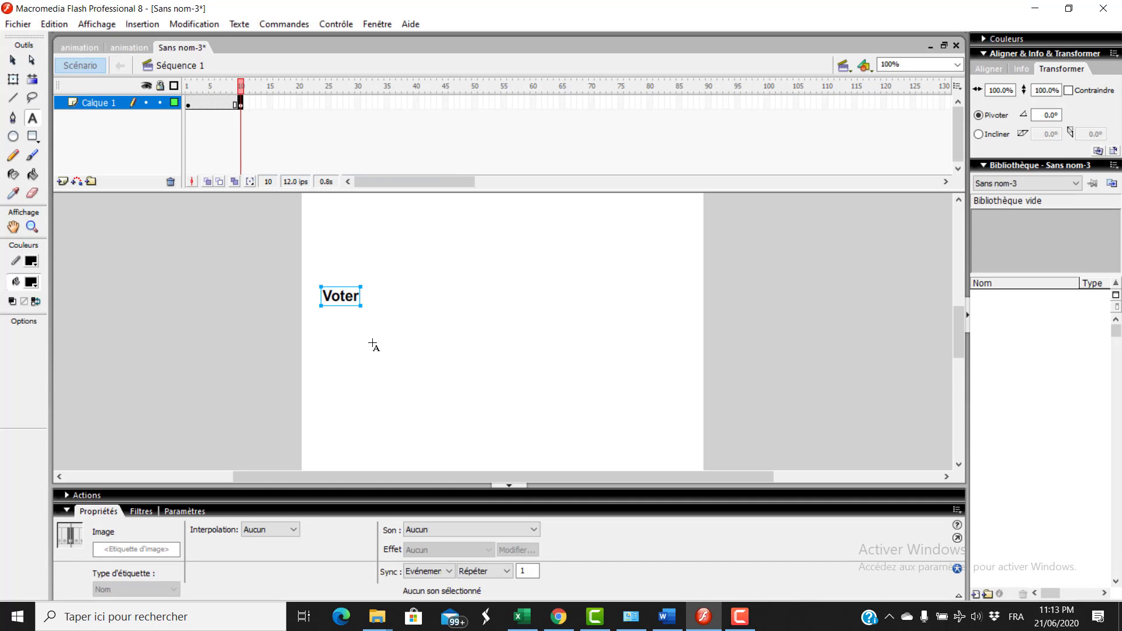
pyautogui.doubleClick(341, 296)
pyautogui.click(358, 296)
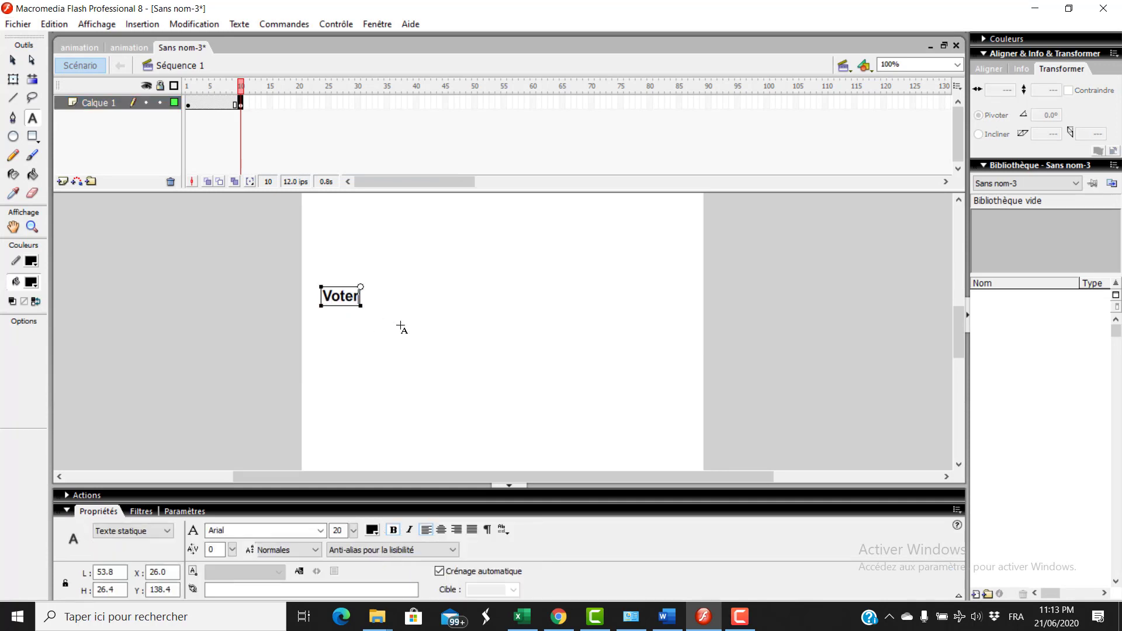
pyautogui.write('pour')
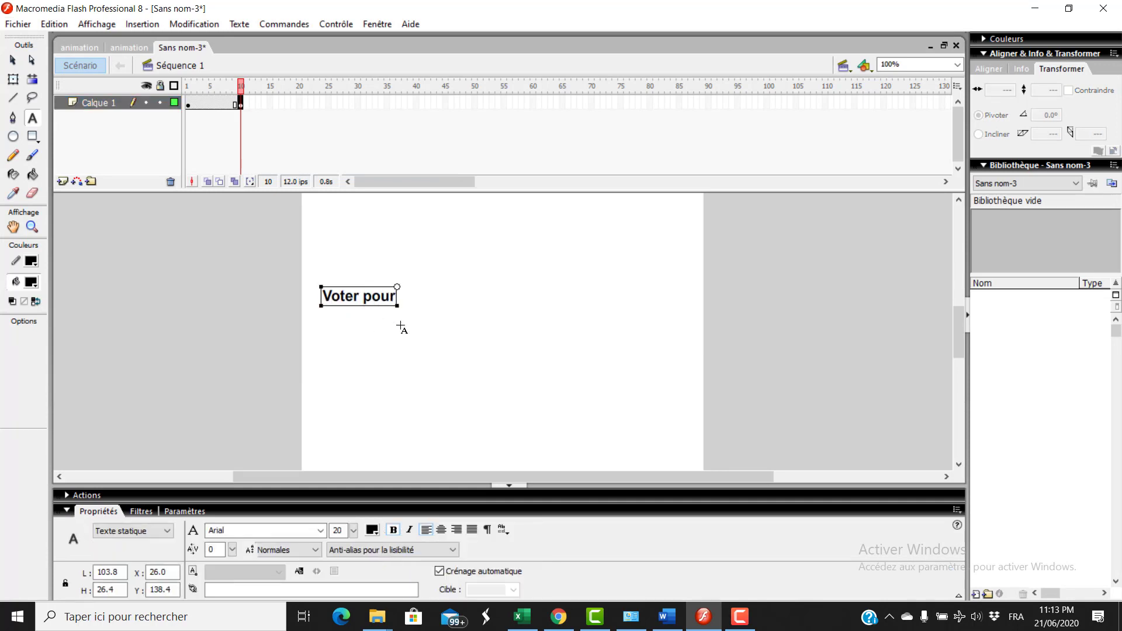
# Step: Insert a keyframe at frame 20 of Calque 1 and extend its text to "Voter pour les"
pyautogui.rightClick(298, 103)
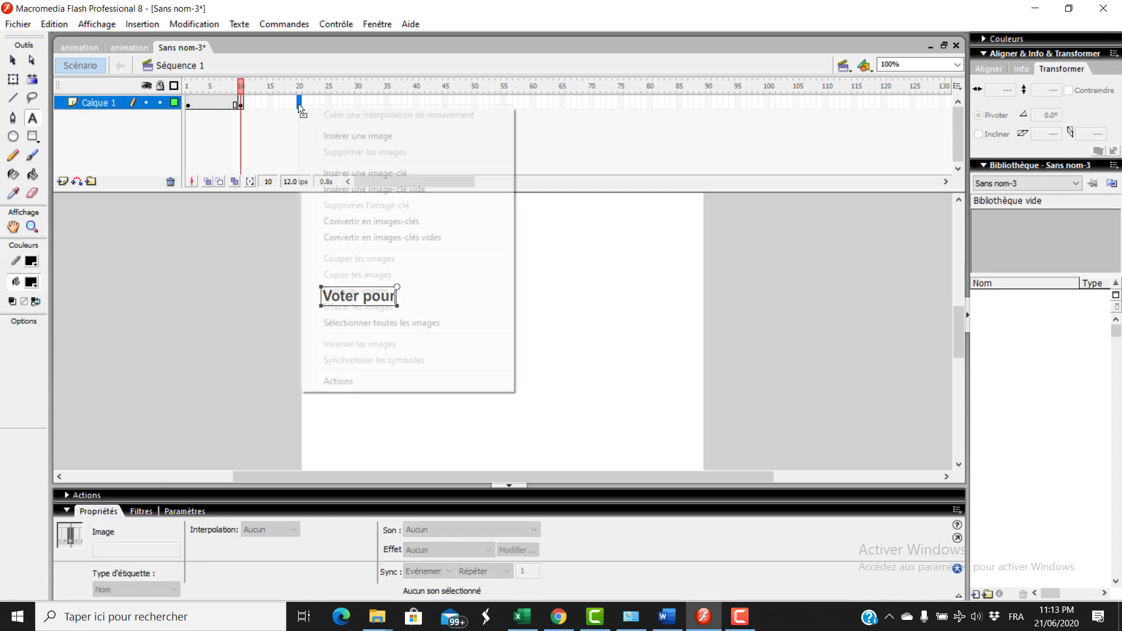
pyautogui.click(338, 170)
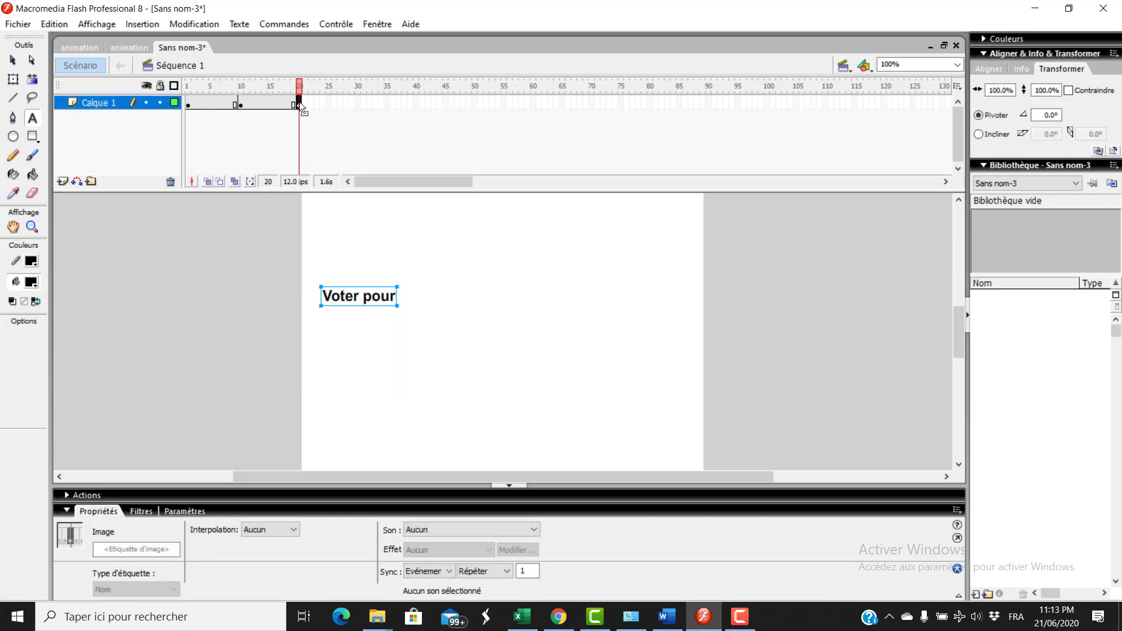
pyautogui.click(397, 300)
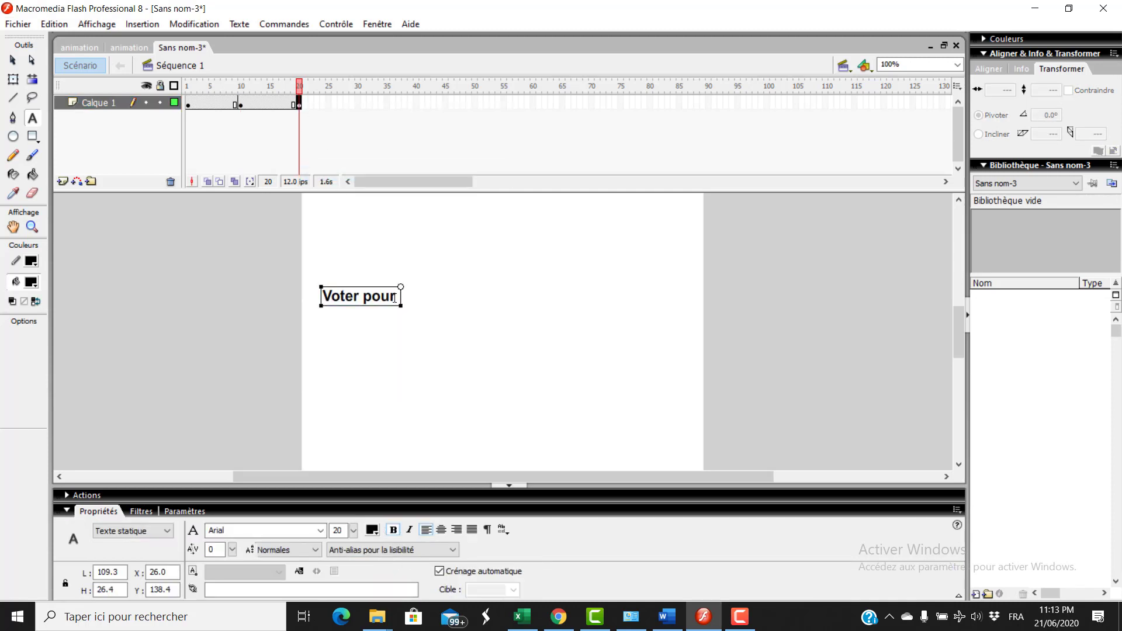
pyautogui.write('les')
# Step: Insert a keyframe at frame 30 of Calque 1 and extend its text to "Voter pour les représentants"
pyautogui.click(357, 103)
pyautogui.rightClick(357, 103)
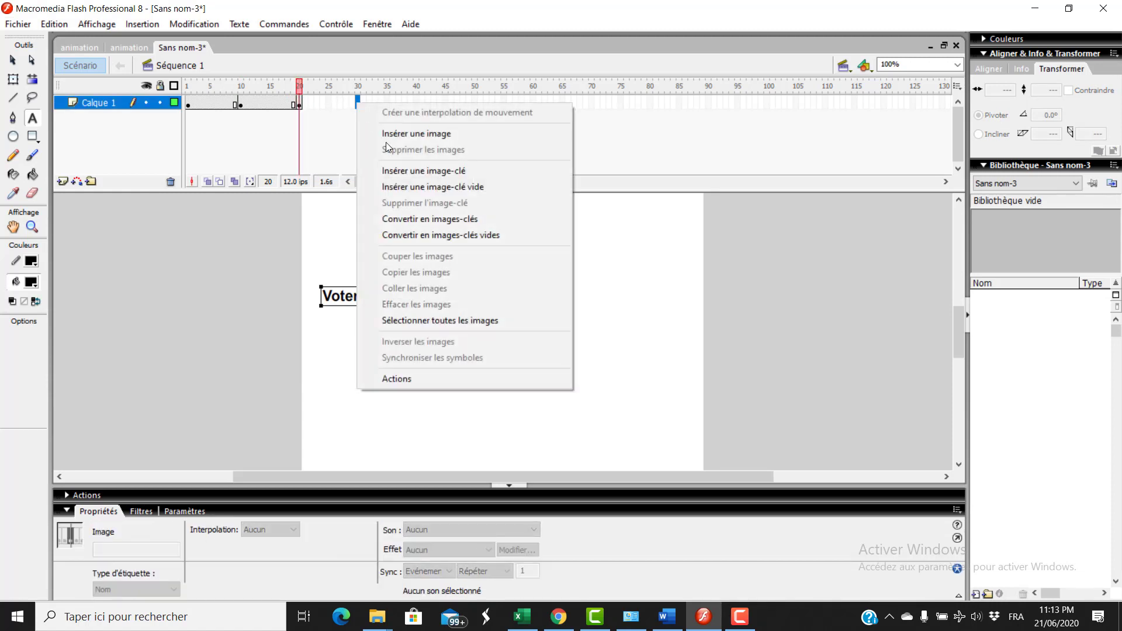
pyautogui.click(407, 171)
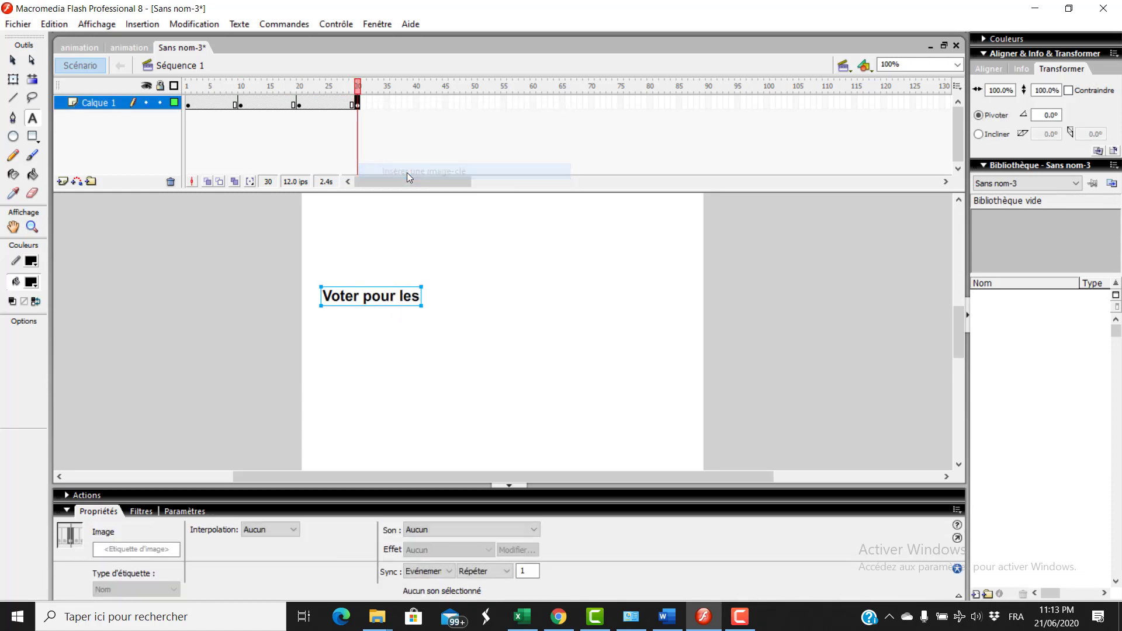
pyautogui.click(422, 296)
pyautogui.write('re')
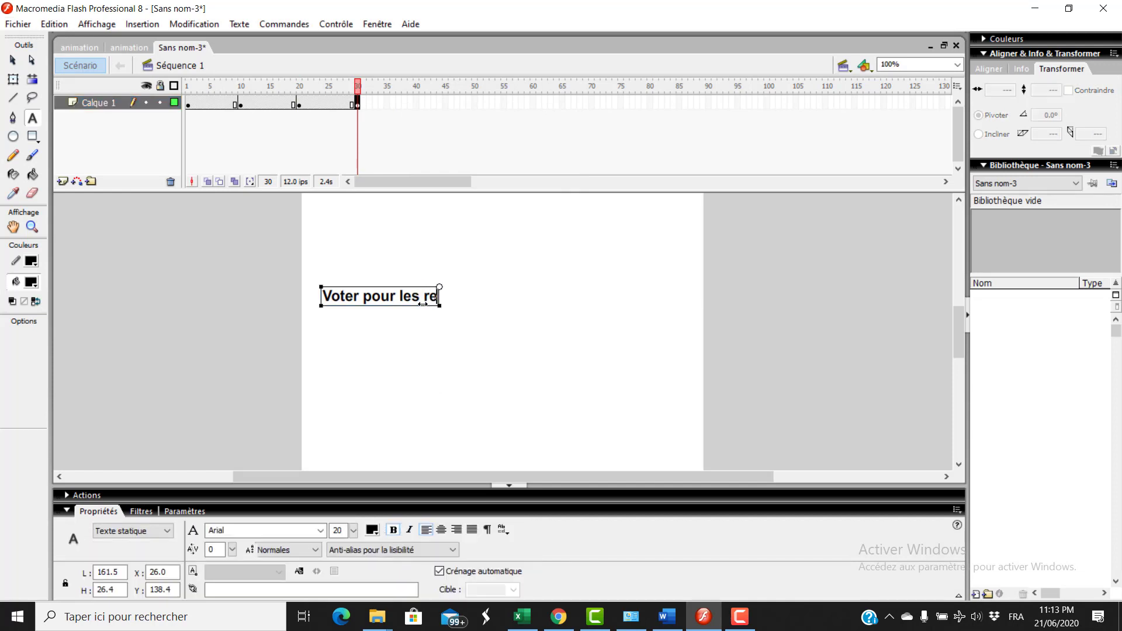
pyautogui.write('présentants')
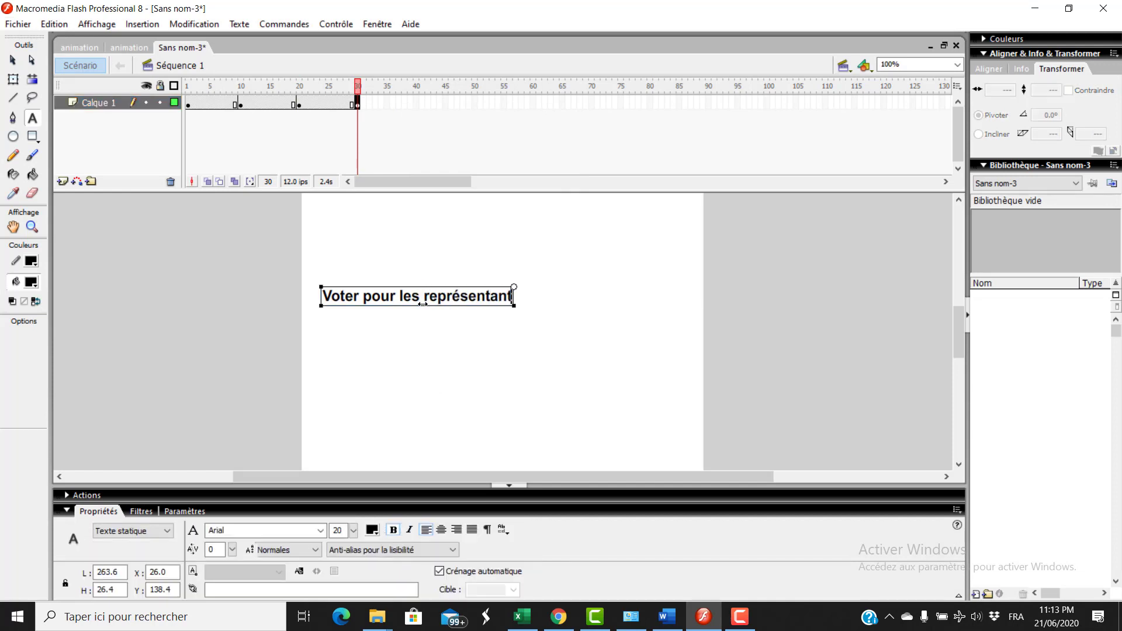
# Step: Insert a keyframe at frame 40 of Calque 1 and extend its text to "Voter pour les représentants de"
pyautogui.rightClick(417, 101)
pyautogui.click(452, 170)
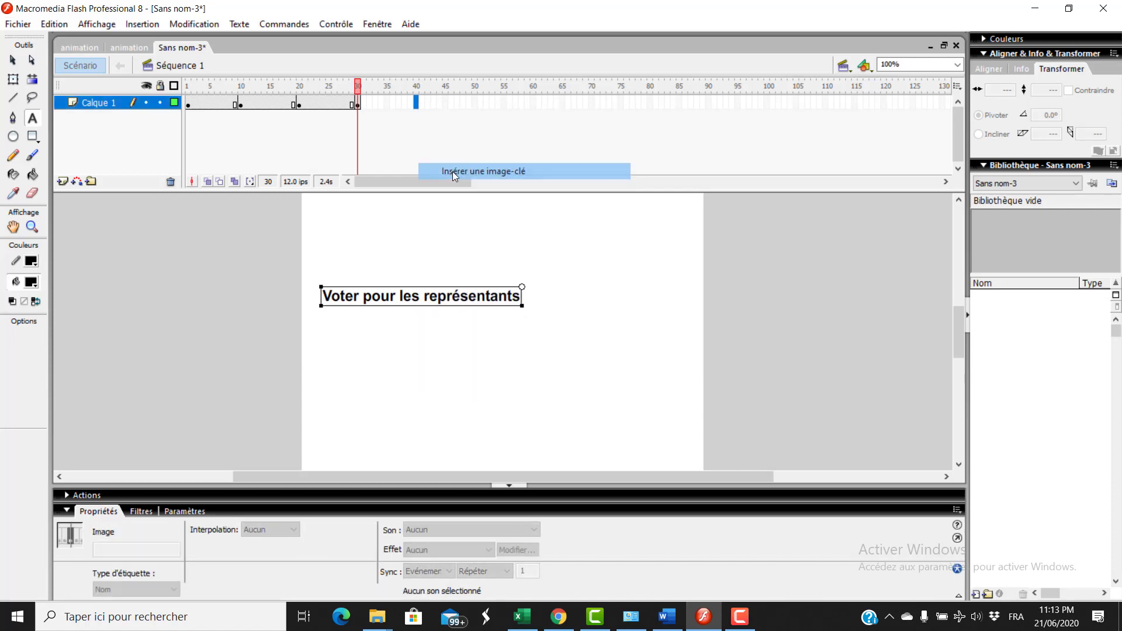
pyautogui.click(521, 298)
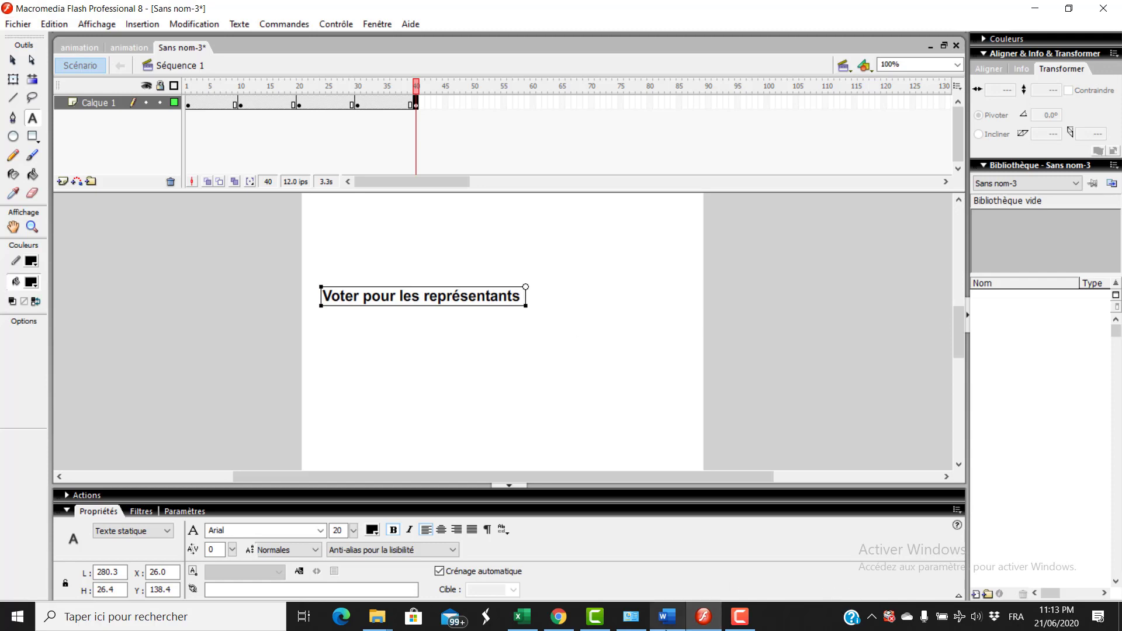
pyautogui.click(668, 628)
pyautogui.click(668, 628)
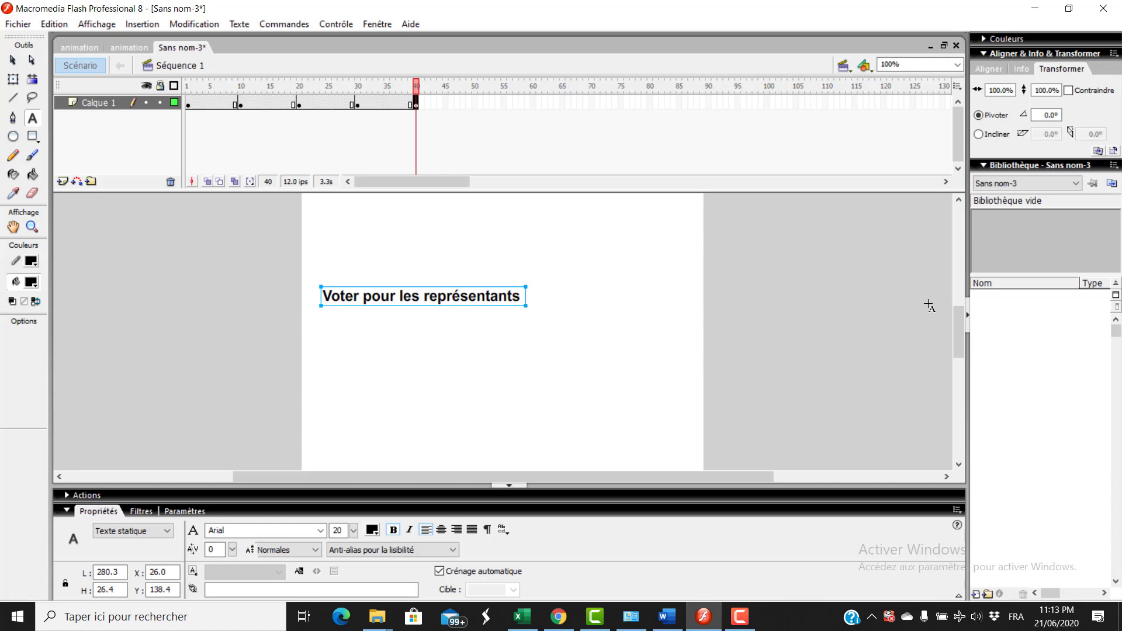
pyautogui.click(526, 295)
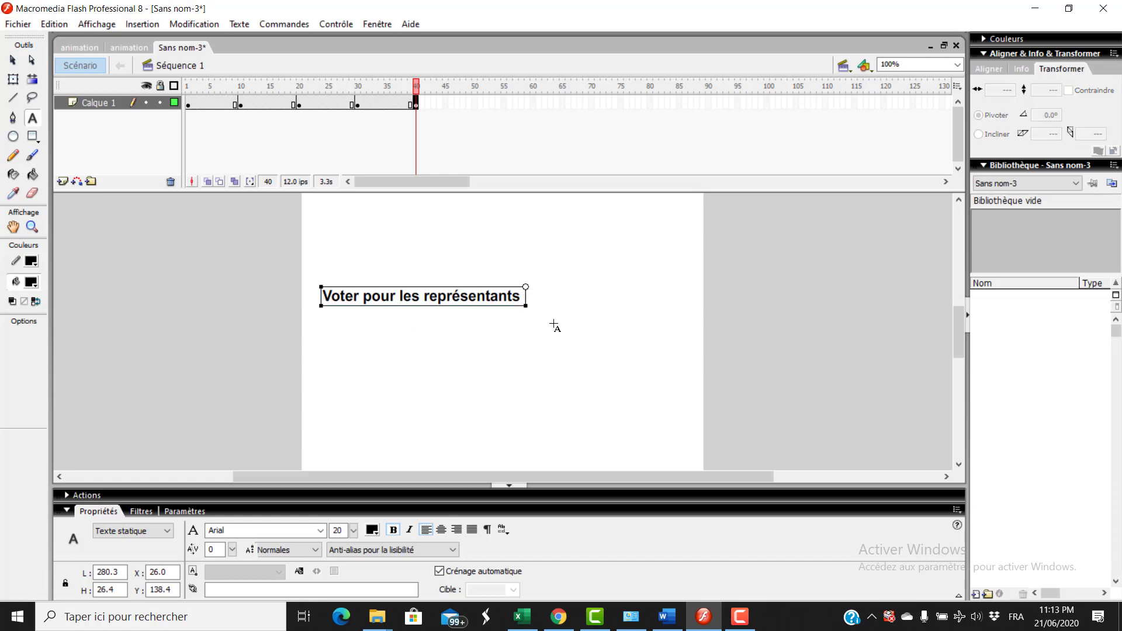
pyautogui.write('de')
# Step: Insert a keyframe at frame 50 of Calque 1 and extend its text to "Voter pour les représentants de notre"
pyautogui.rightClick(475, 104)
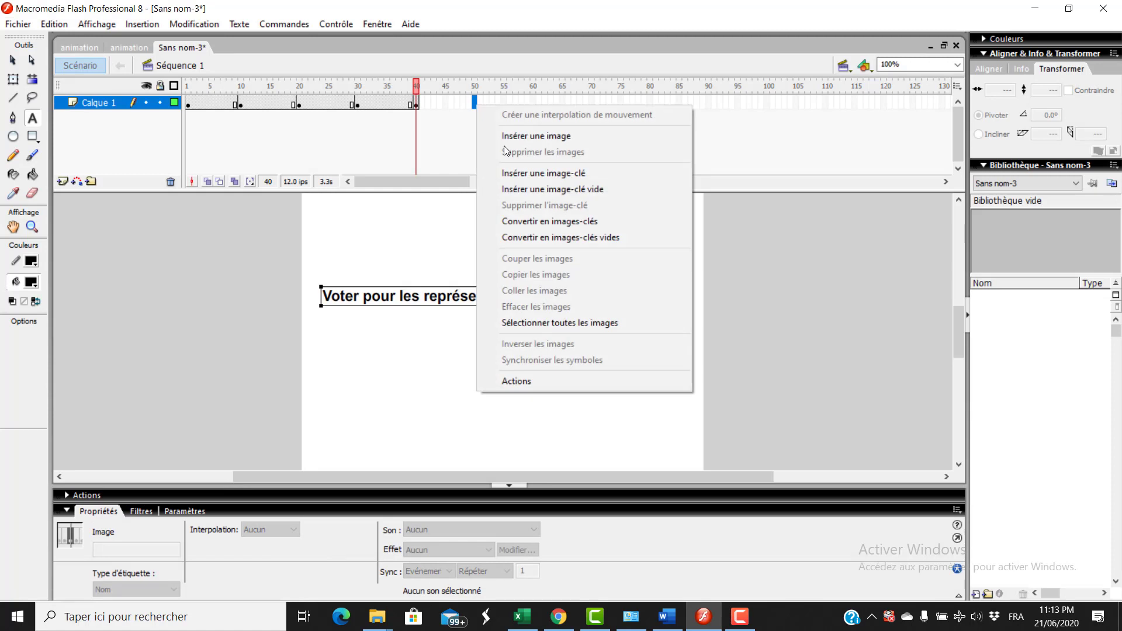
pyautogui.click(541, 173)
pyautogui.click(544, 298)
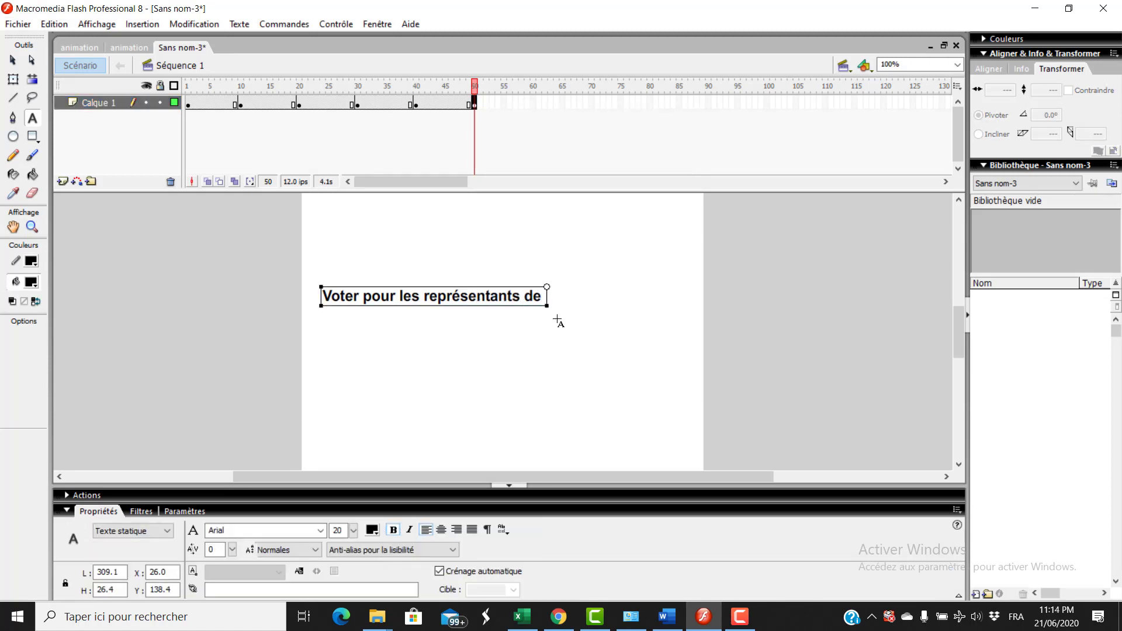
pyautogui.write('notre')
# Step: Insert a keyframe at frame 60 of Calque 1 and complete its text as "Voter pour les représentants de notre collège"
pyautogui.rightClick(535, 103)
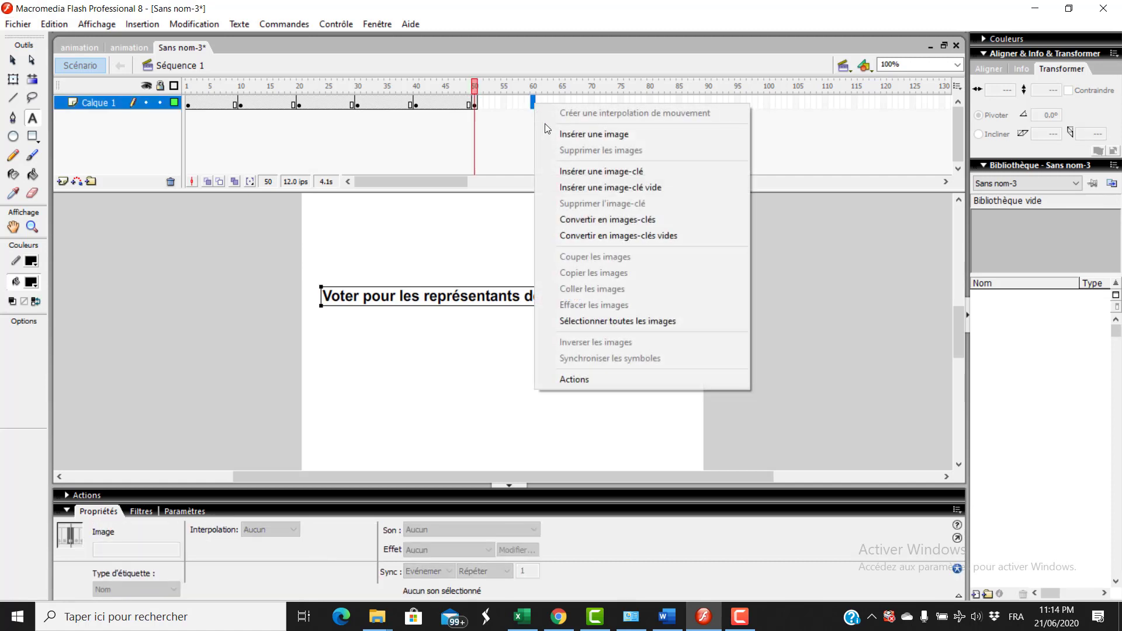
pyautogui.click(573, 174)
pyautogui.click(584, 297)
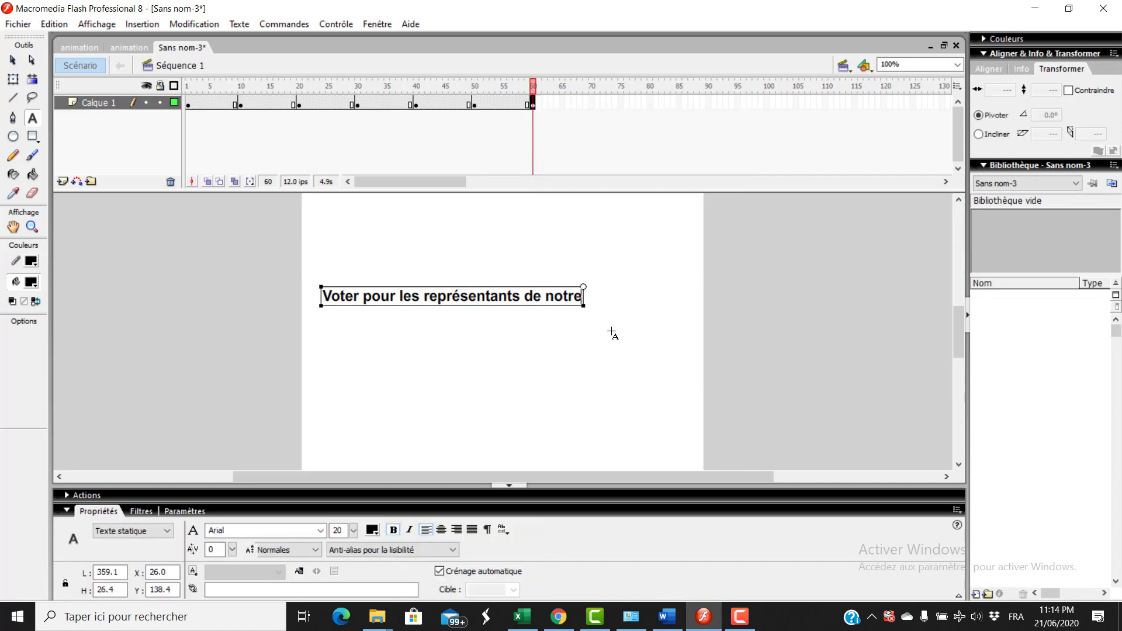
pyautogui.write('collège')
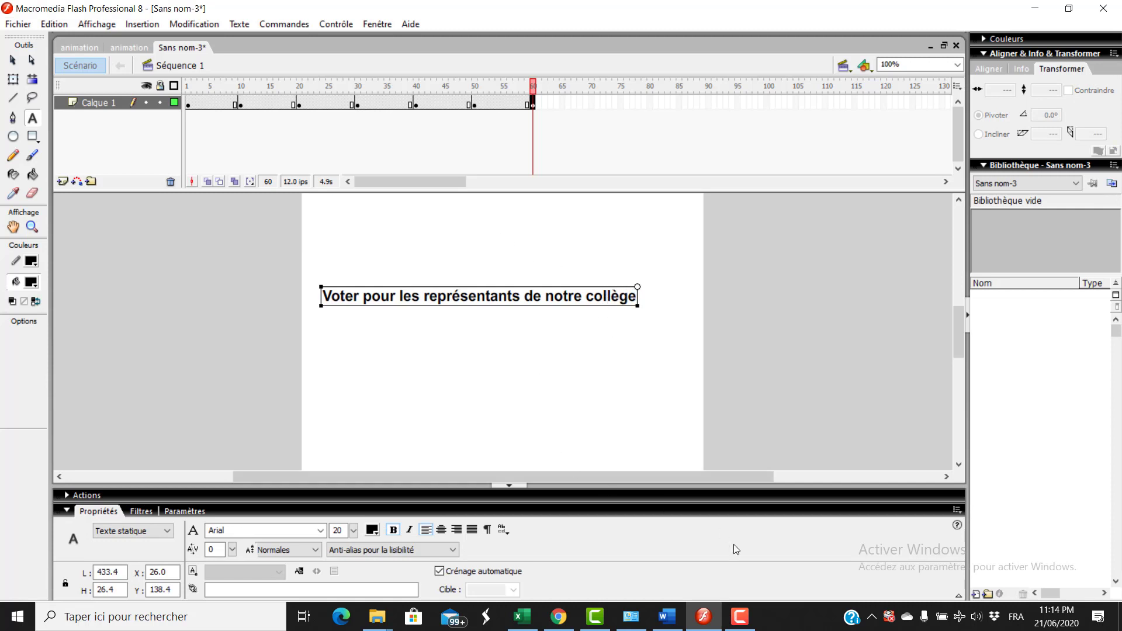
pyautogui.click(740, 617)
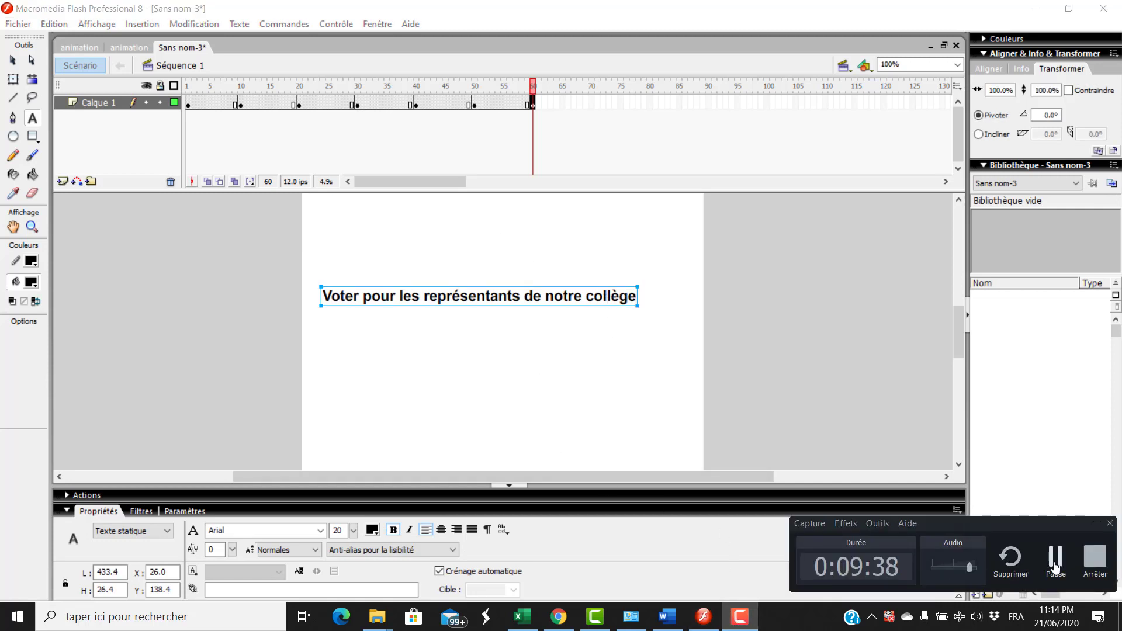
pyautogui.click(1054, 566)
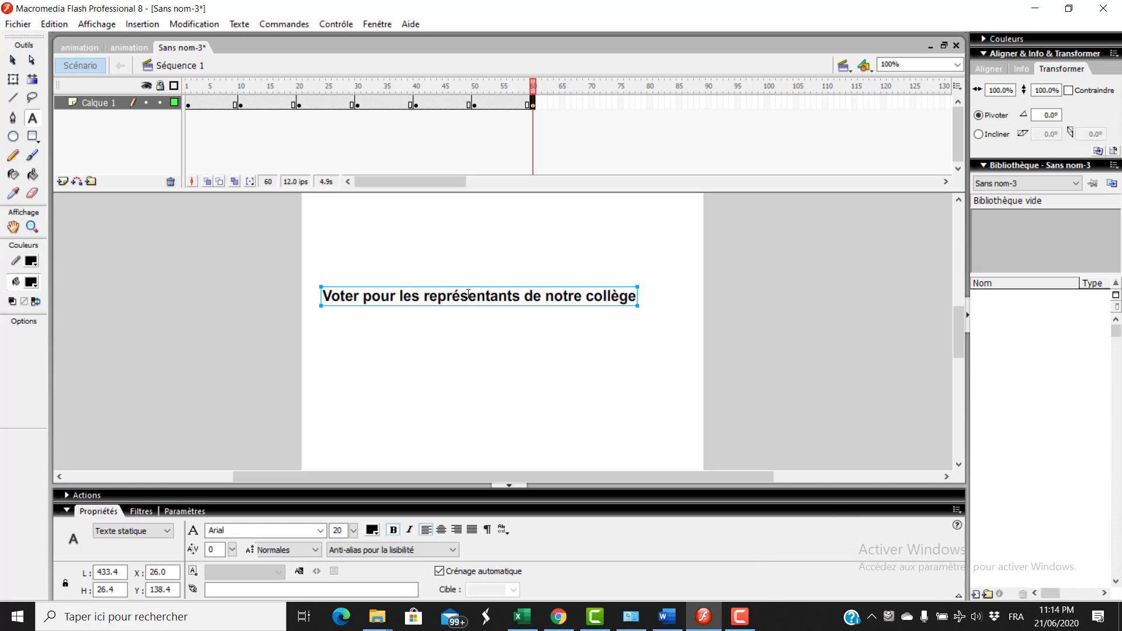
pyautogui.click(739, 620)
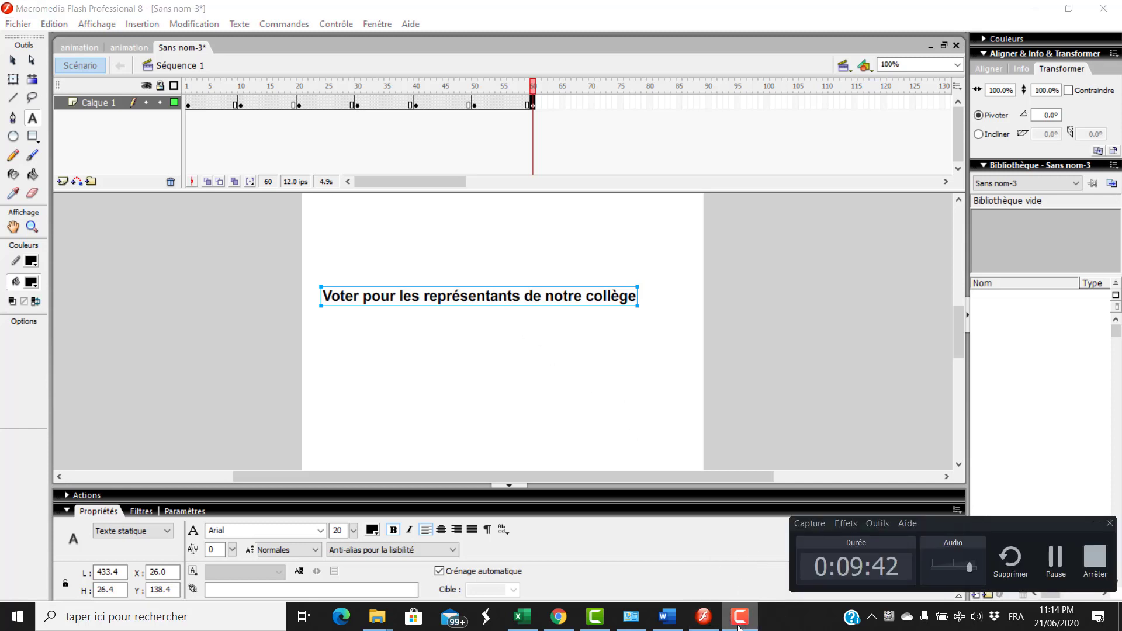
pyautogui.click(740, 619)
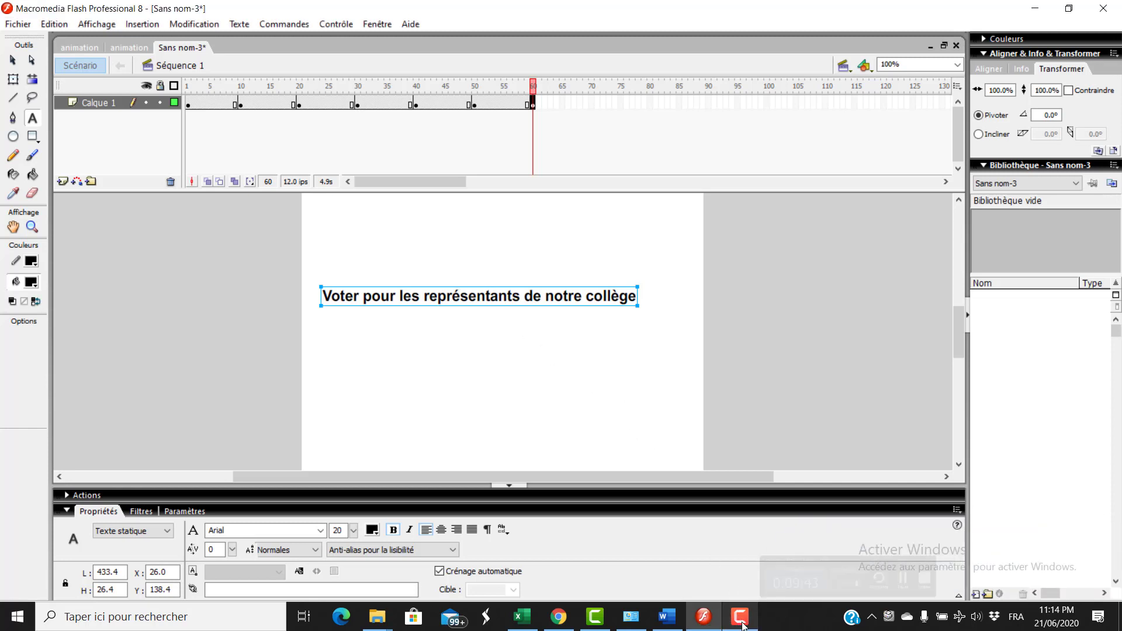
# Step: Preview the word-by-word animation and break the frame 60 sentence apart twice, into letters and into shapes
pyautogui.press('Return')
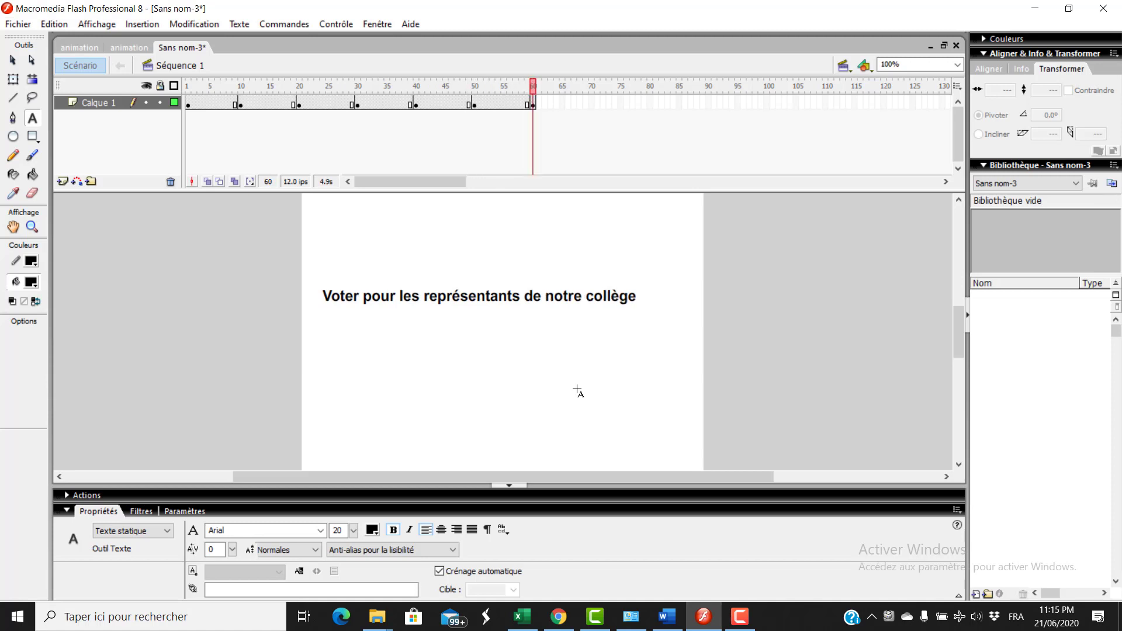
pyautogui.click(533, 104)
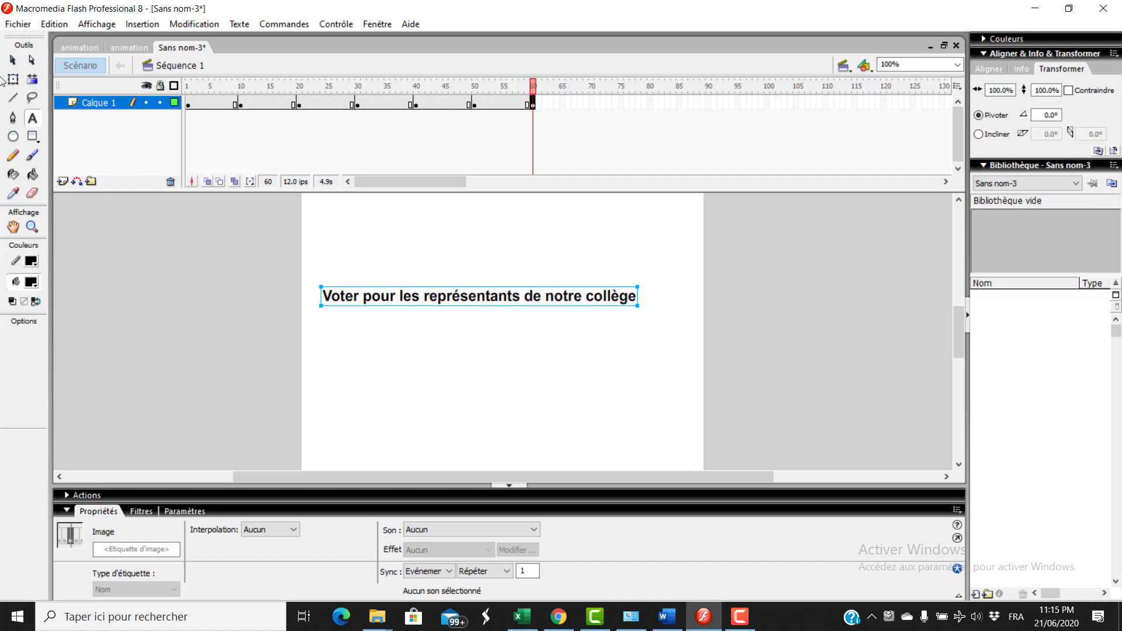
pyautogui.click(14, 62)
pyautogui.click(532, 104)
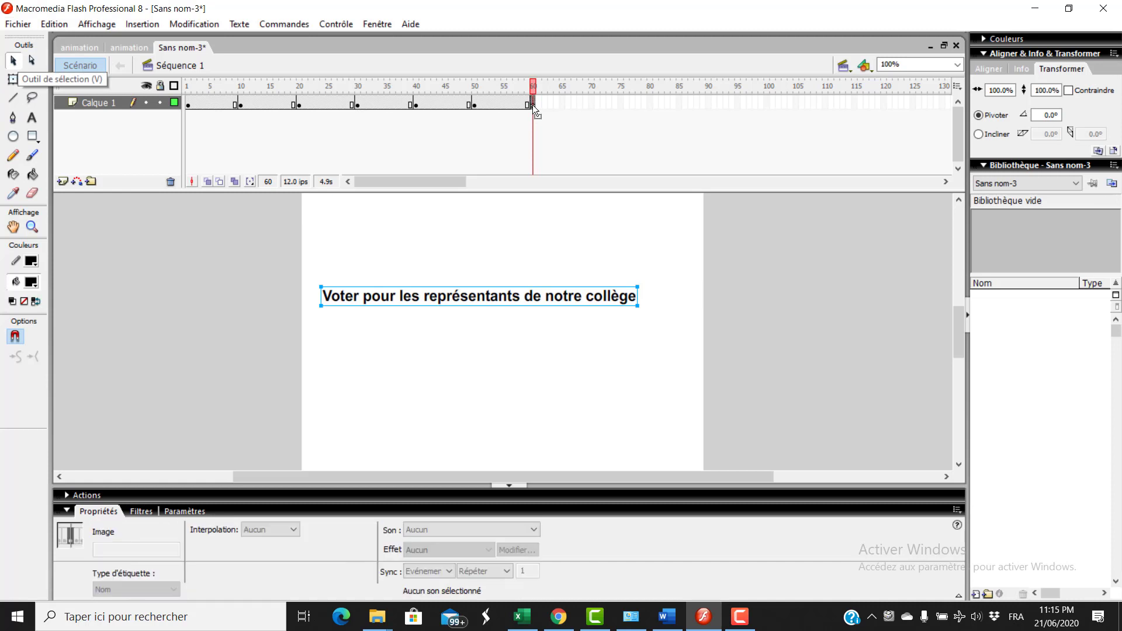
pyautogui.rightClick(511, 300)
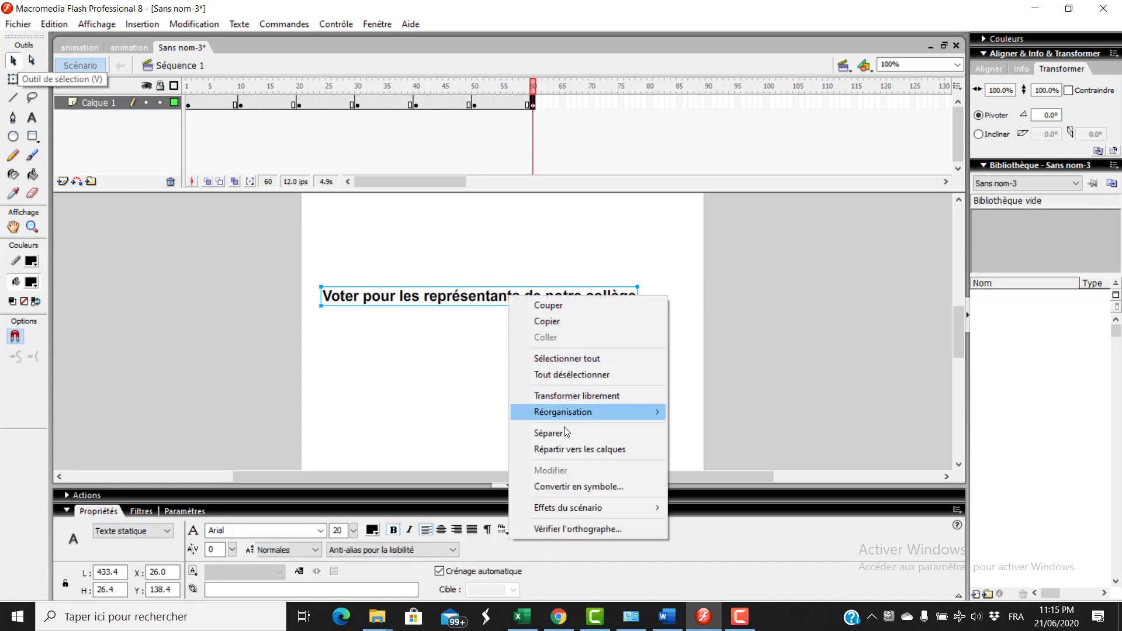
pyautogui.click(561, 433)
pyautogui.rightClick(520, 297)
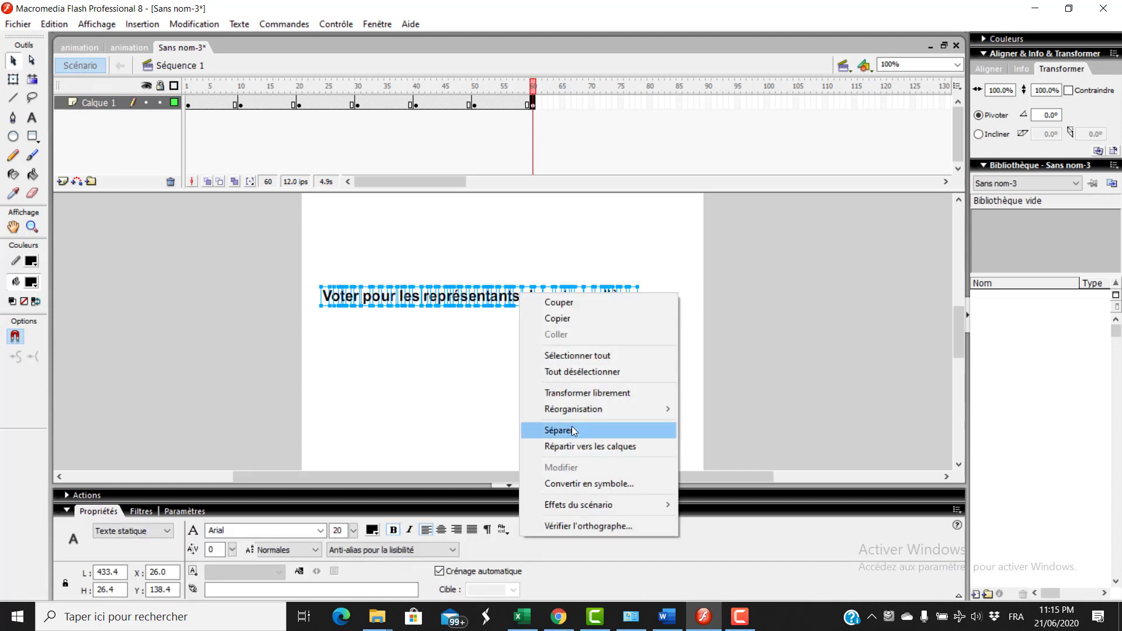
pyautogui.click(570, 431)
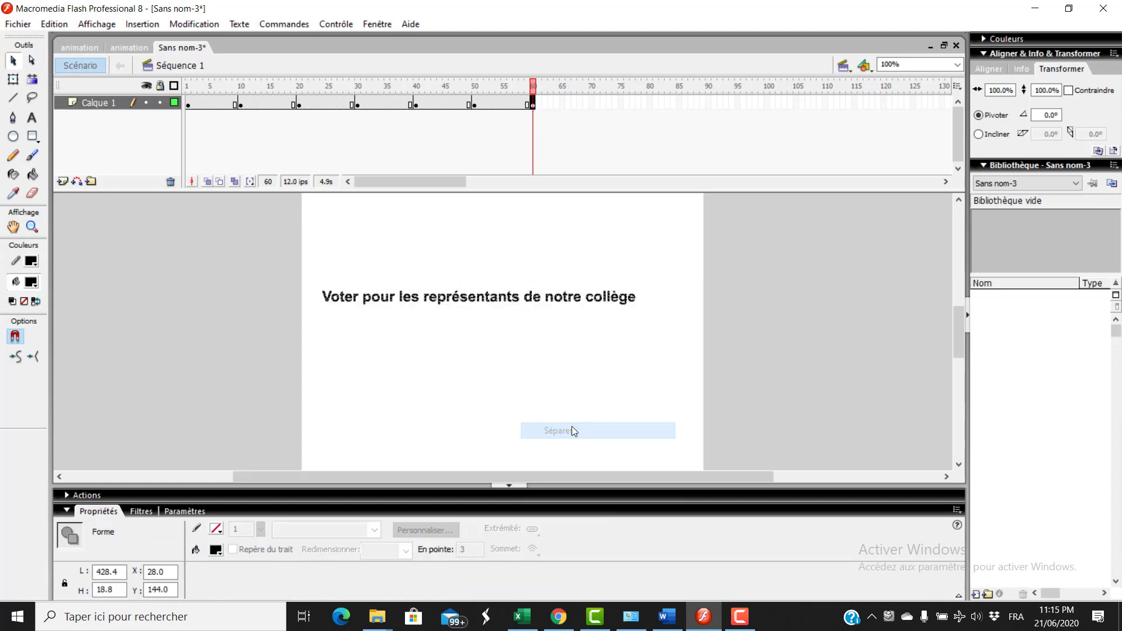
# Step: Insert a keyframe at frame 100 and enlarge its sentence with Free Transform to about 497 px wide and 79 px high
pyautogui.click(767, 104)
pyautogui.rightClick(767, 104)
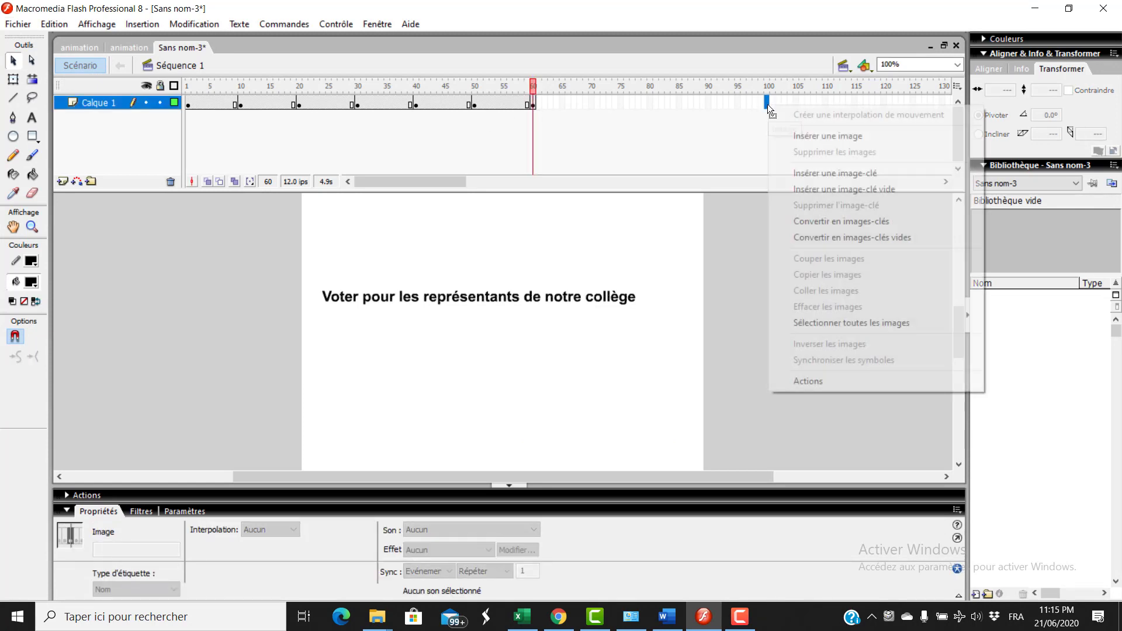
pyautogui.click(819, 173)
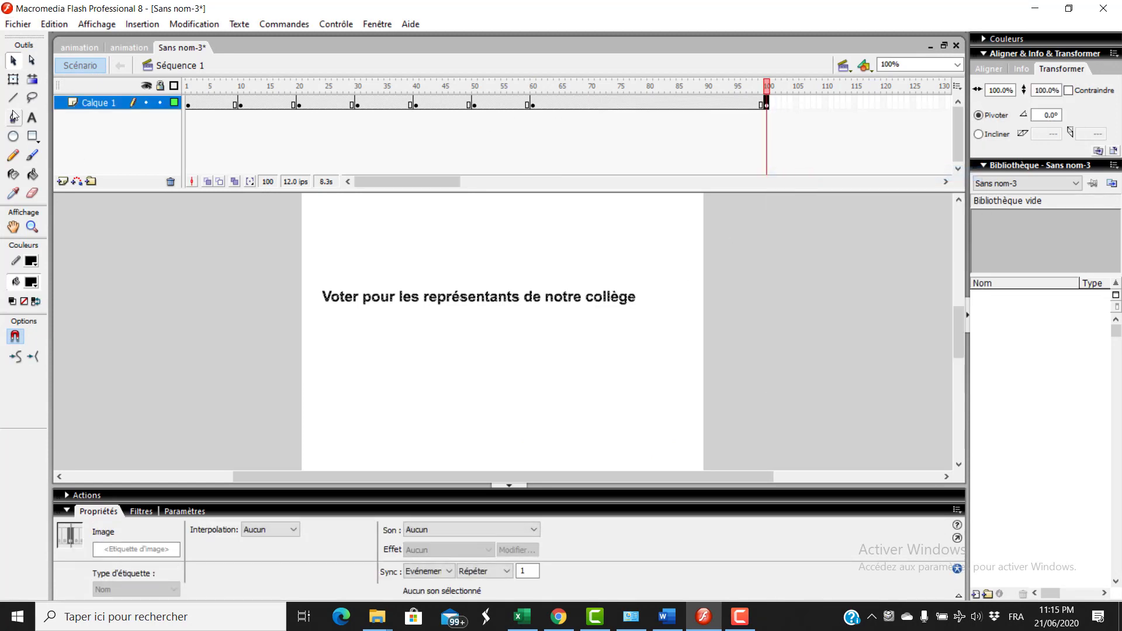
pyautogui.click(13, 82)
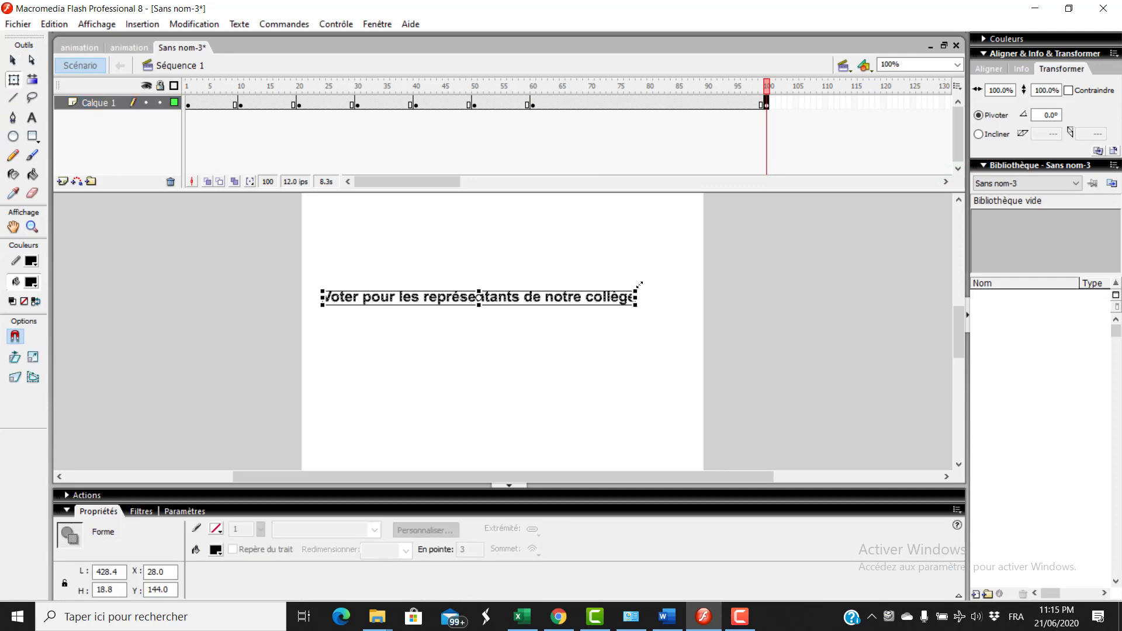
pyautogui.moveTo(639, 285); pyautogui.dragTo(690, 249)
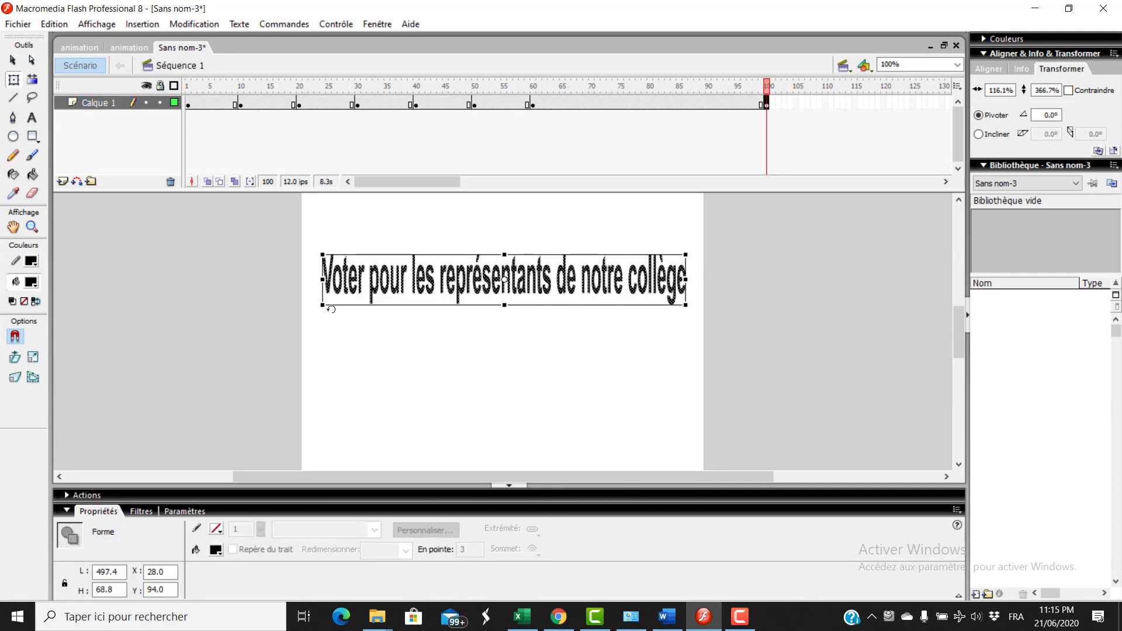
pyautogui.moveTo(322, 305); pyautogui.dragTo(322, 313)
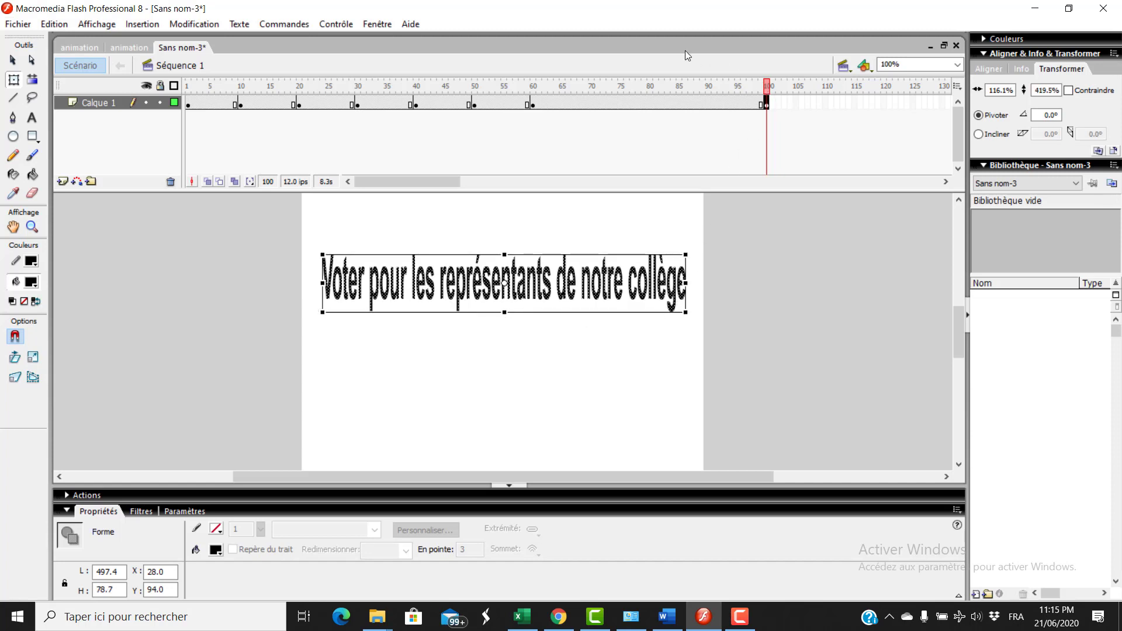
# Step: Apply a Forme interpolation from frame 60 to frame 100 and play the whole animation from frame 1
pyautogui.click(532, 104)
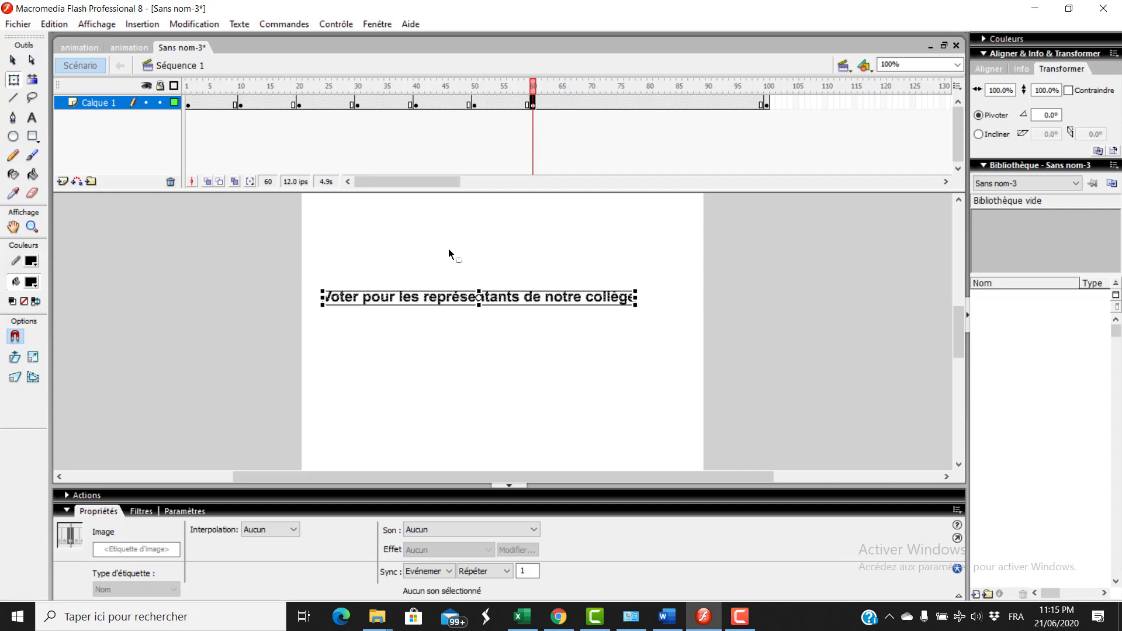
pyautogui.click(270, 528)
pyautogui.click(260, 563)
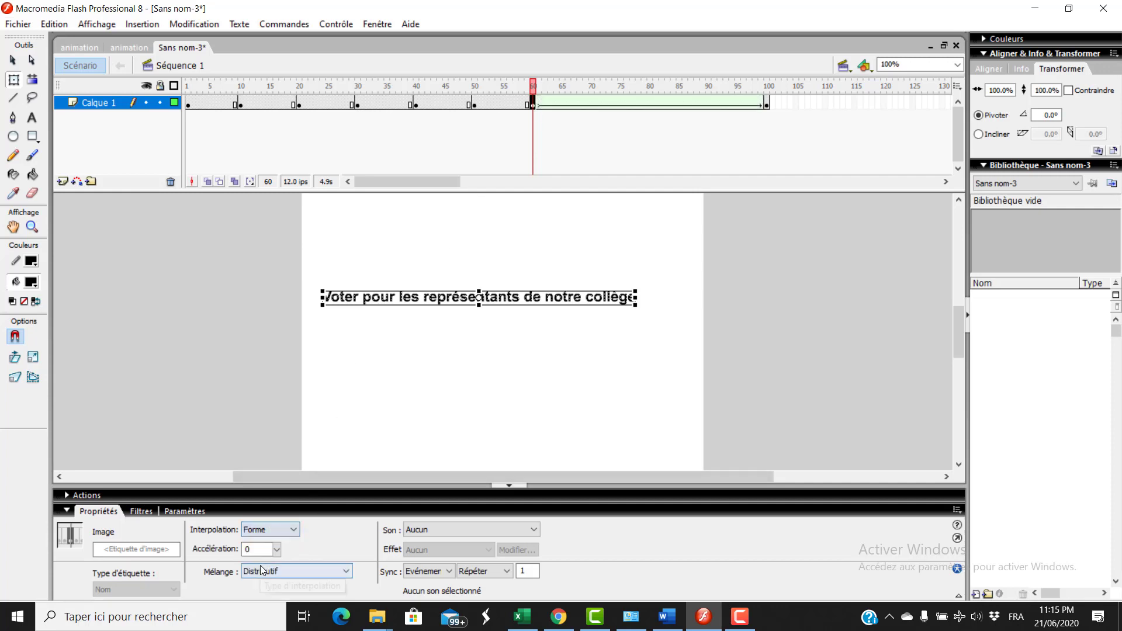
pyautogui.click(187, 104)
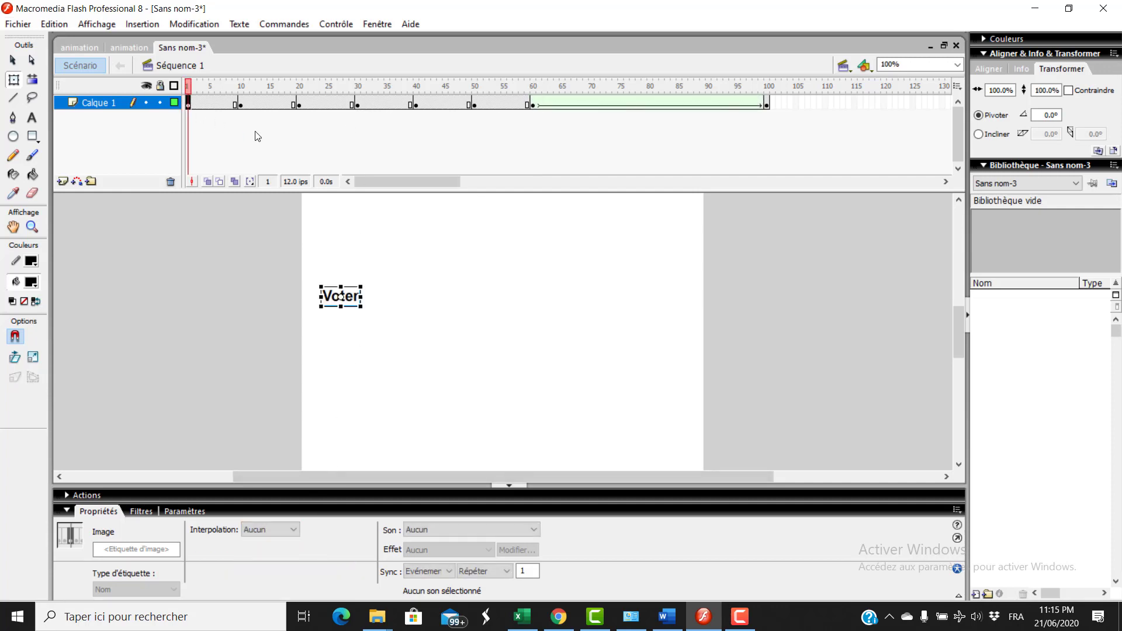
pyautogui.press('Return')
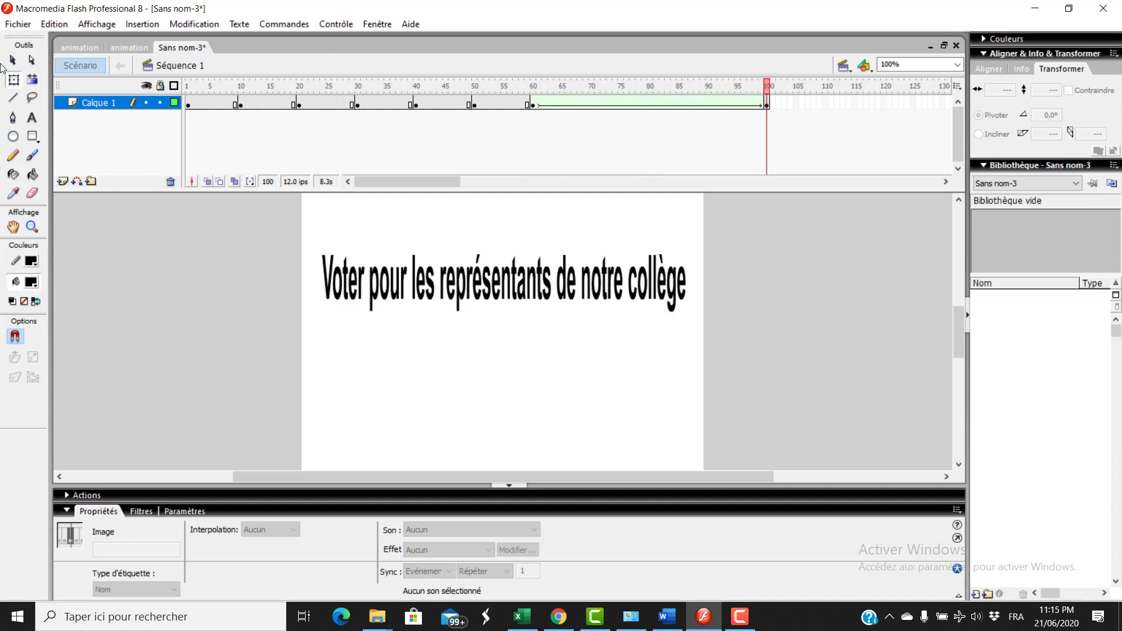
# Step: Start saving the document under a new name, create a folder named "exercice 3" in C:\BAC INFO and open it
pyautogui.click(17, 24)
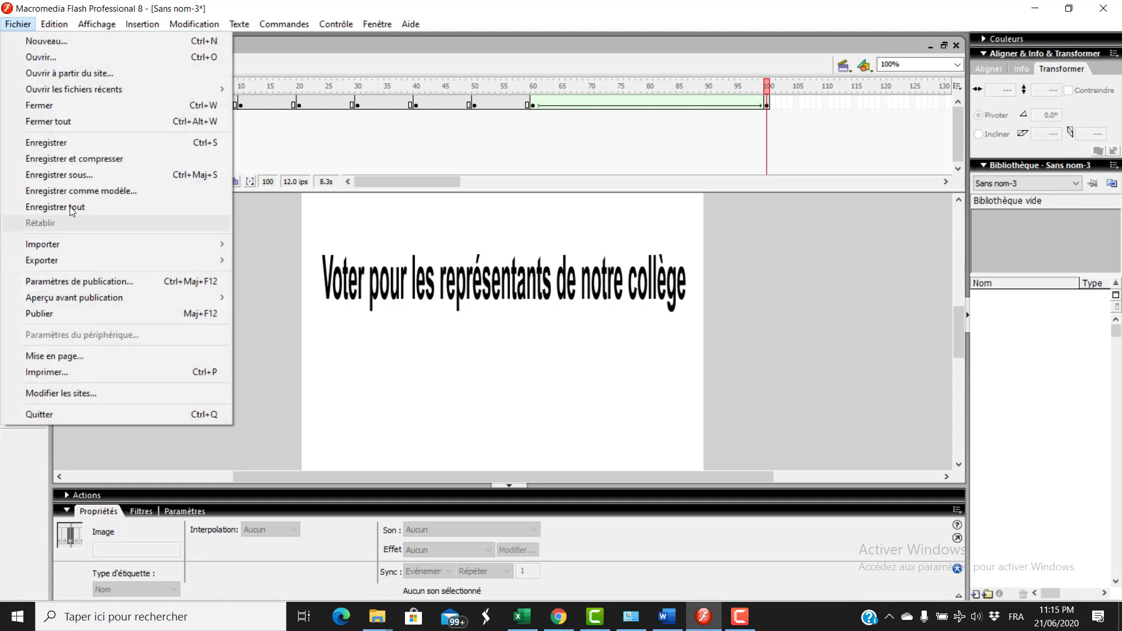
pyautogui.click(65, 178)
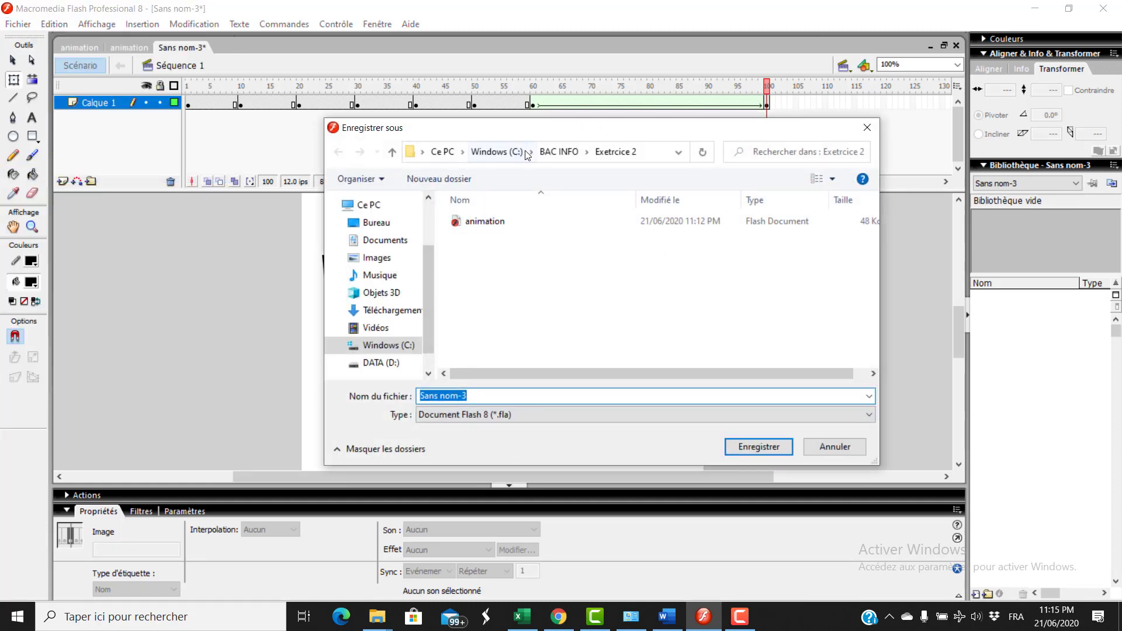
pyautogui.click(544, 153)
pyautogui.rightClick(489, 287)
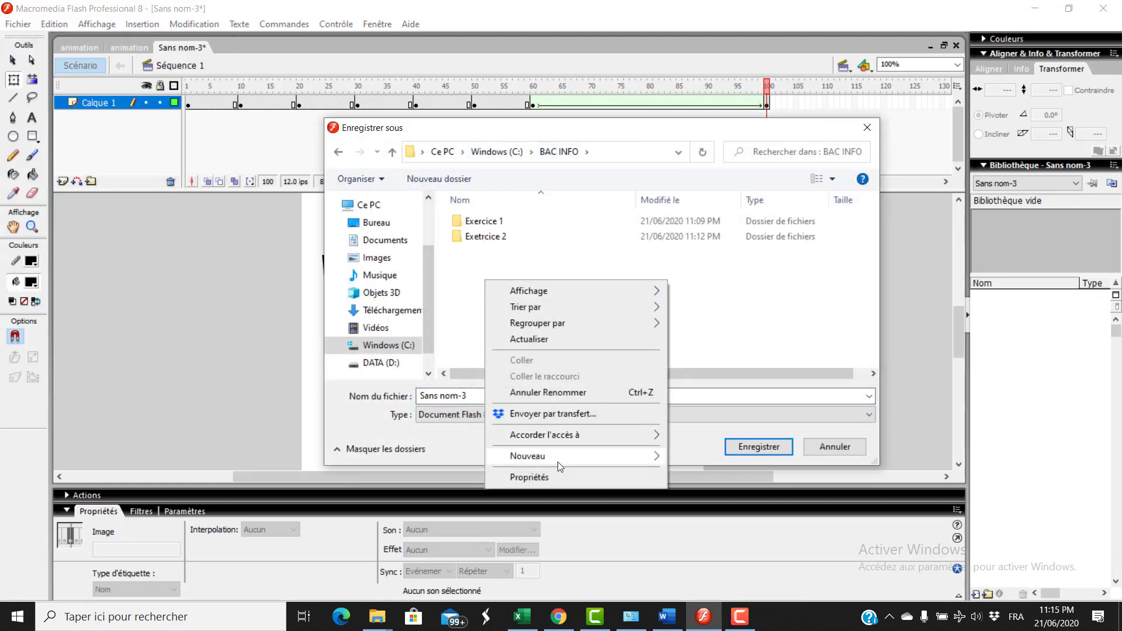
pyautogui.moveTo(557, 462)
pyautogui.click(697, 273)
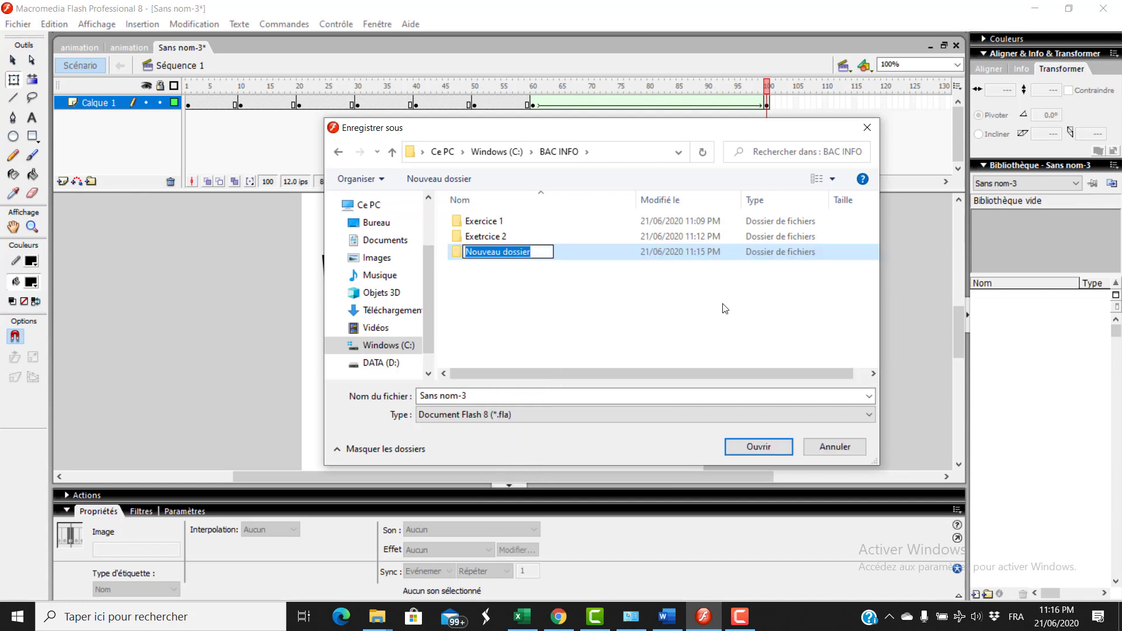
pyautogui.write('exercice')
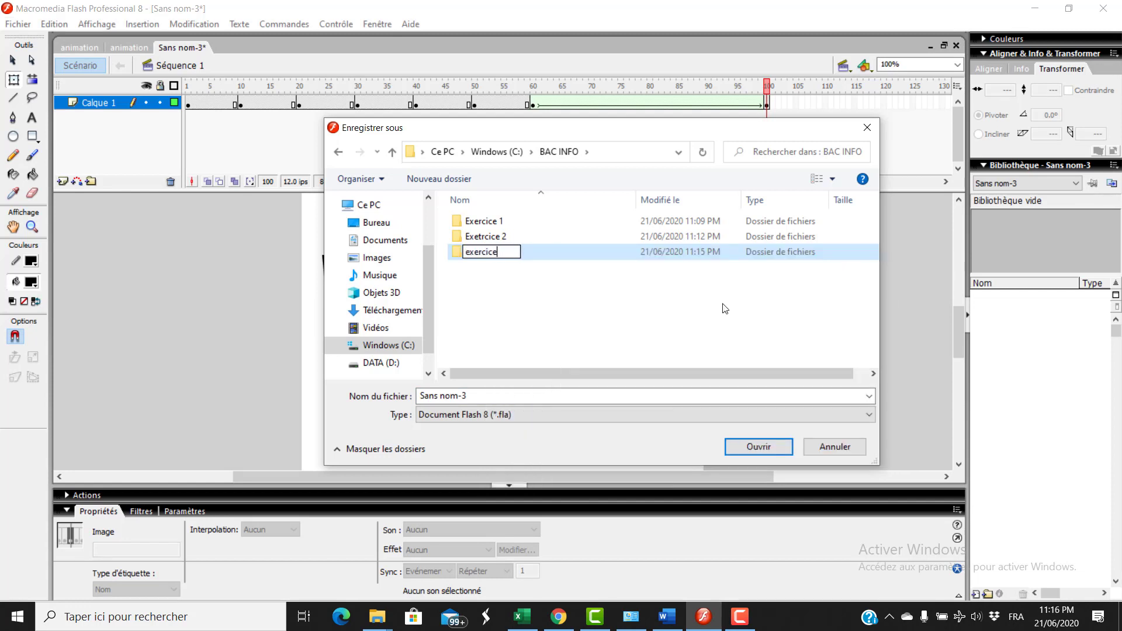
pyautogui.write(' 3')
pyautogui.click(609, 319)
pyautogui.doubleClick(484, 237)
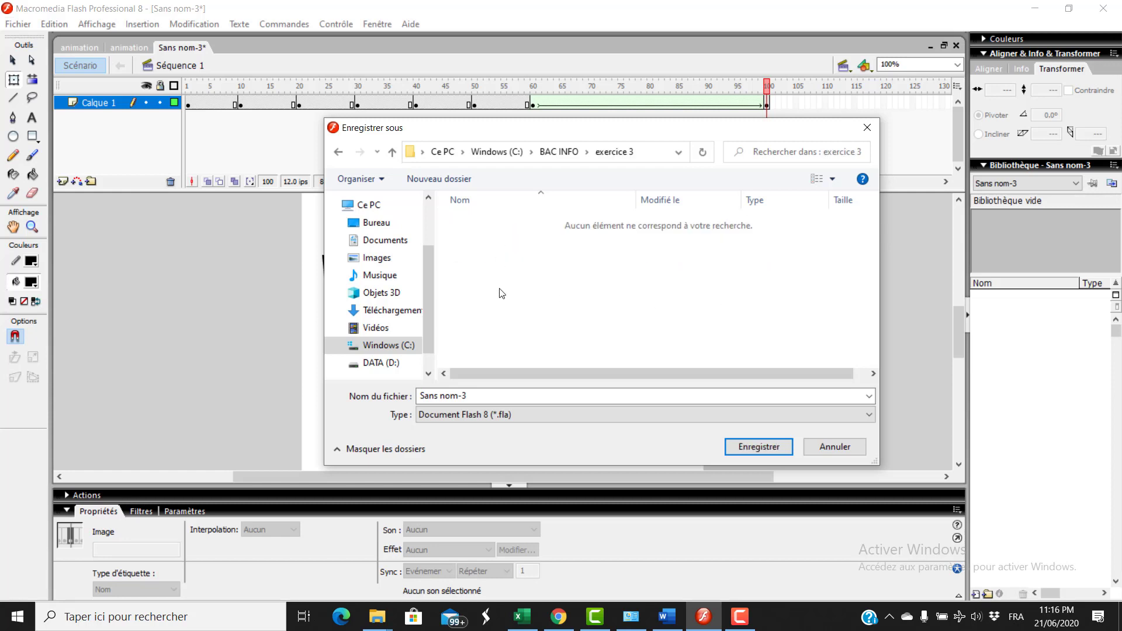
# Step: Save the document as a Flash 8 file named "animation" in the exercice 3 folder and publish it
pyautogui.moveTo(514, 397); pyautogui.dragTo(386, 402)
pyautogui.write('animay')
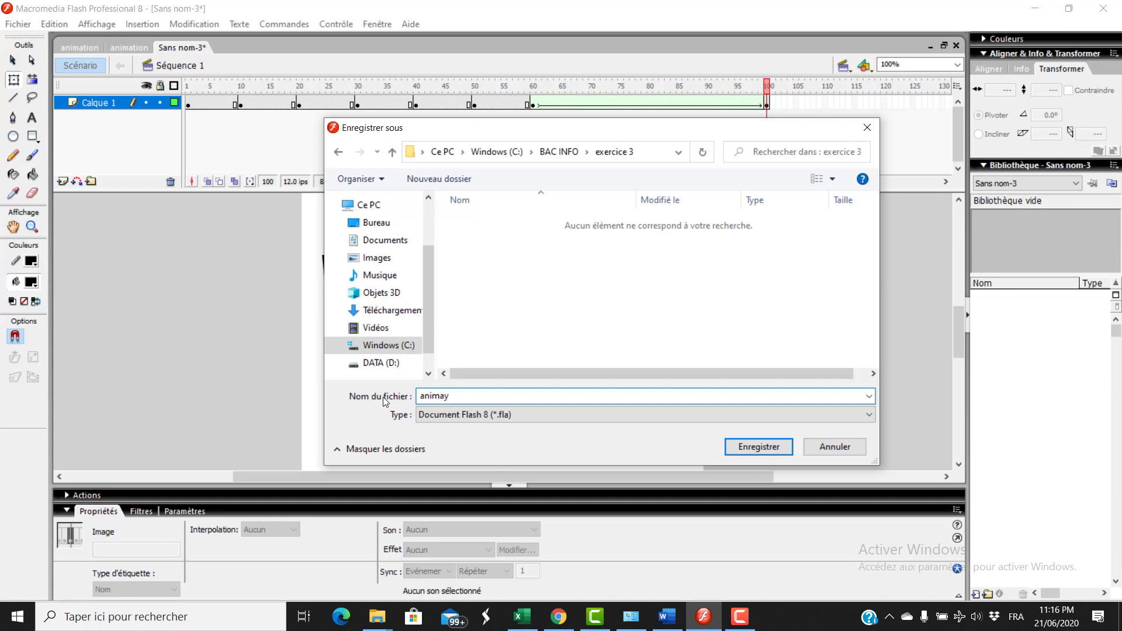
pyautogui.press('BackSpace')
pyautogui.write('tion')
pyautogui.click(776, 447)
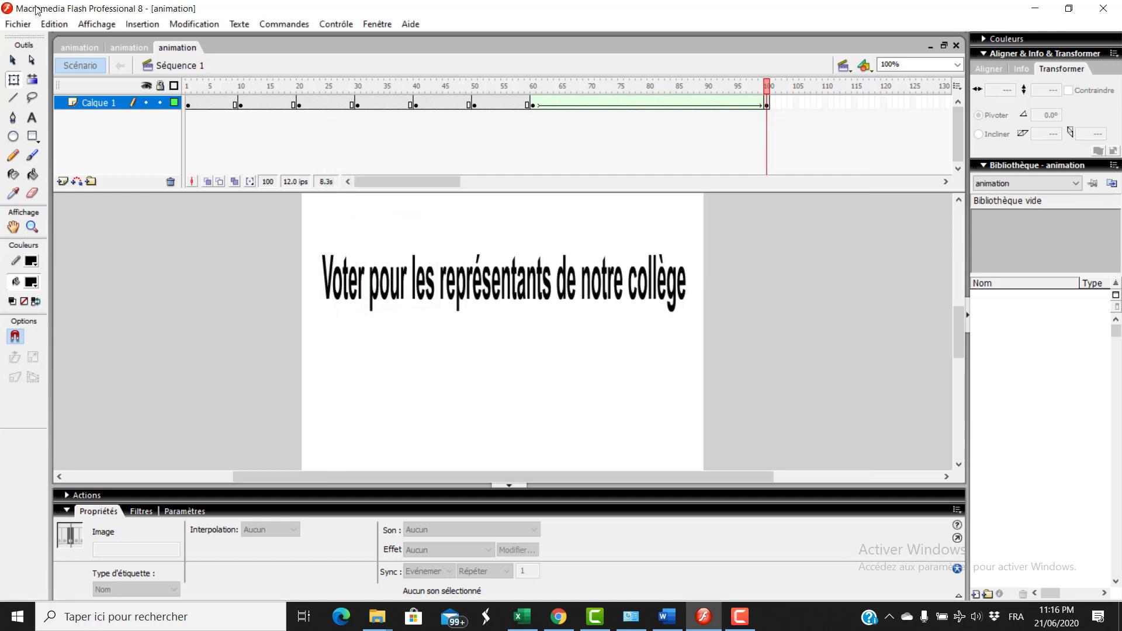
pyautogui.click(18, 24)
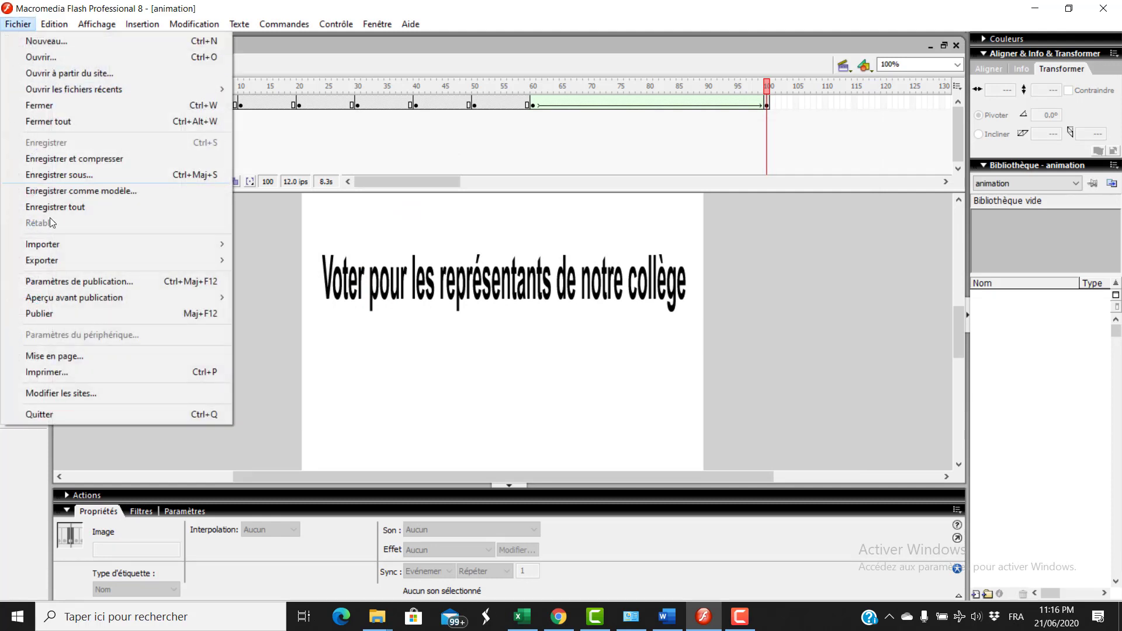
pyautogui.click(51, 314)
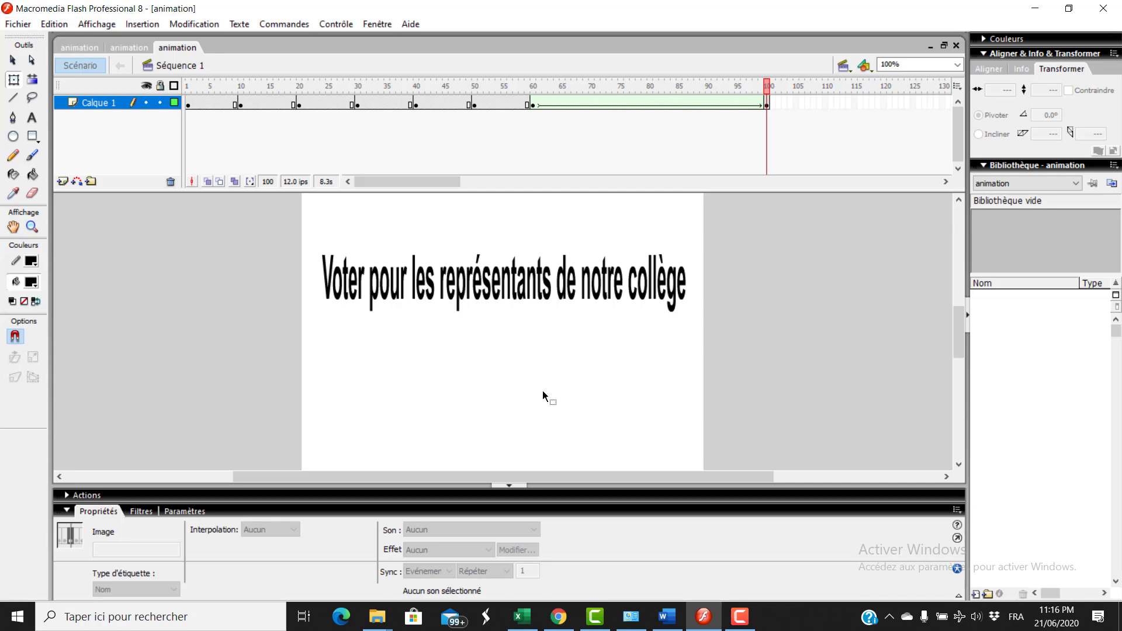
pyautogui.click(748, 621)
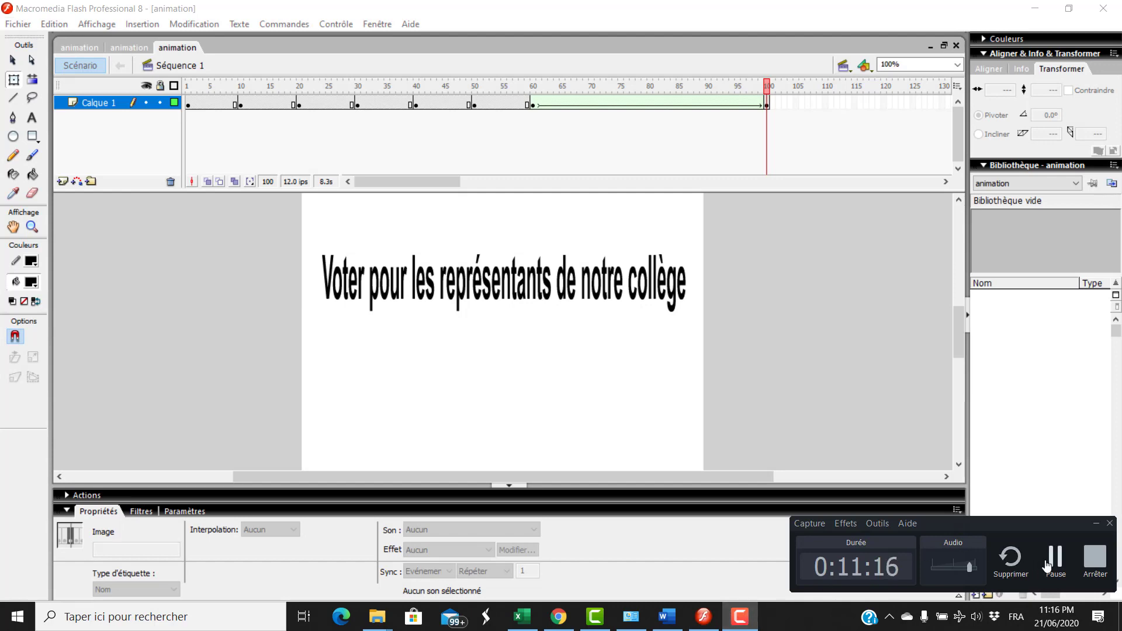